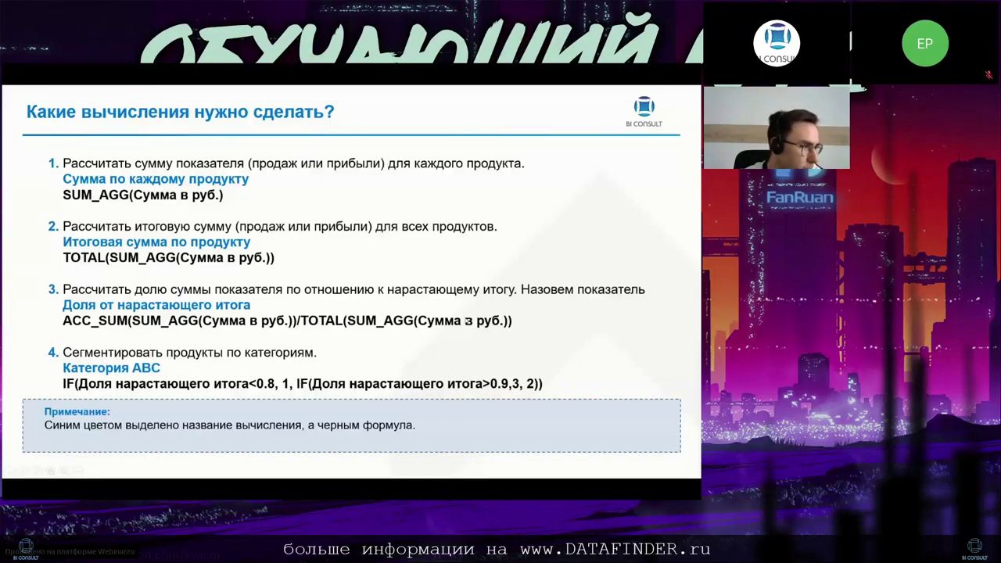
click(466, 320)
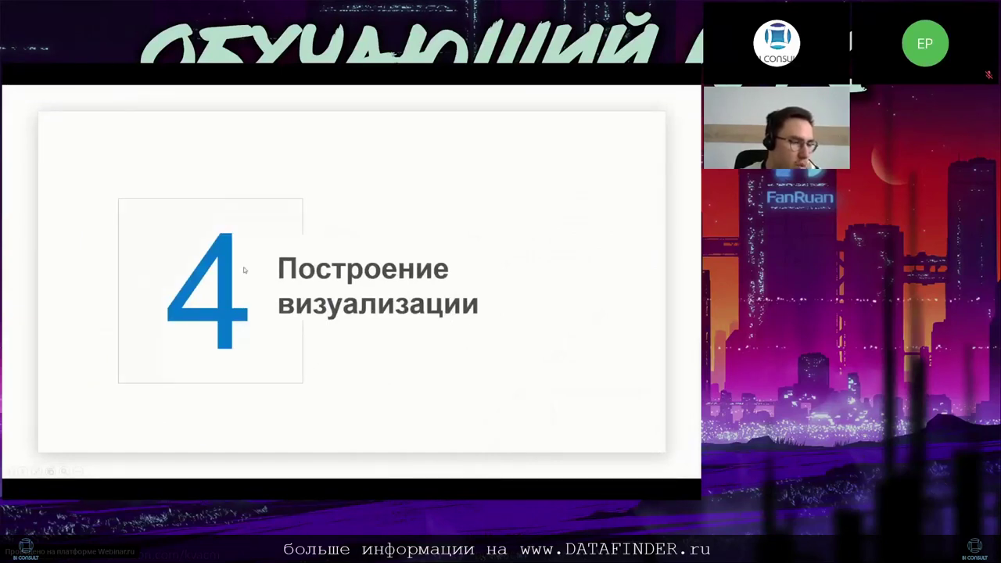
click(336, 297)
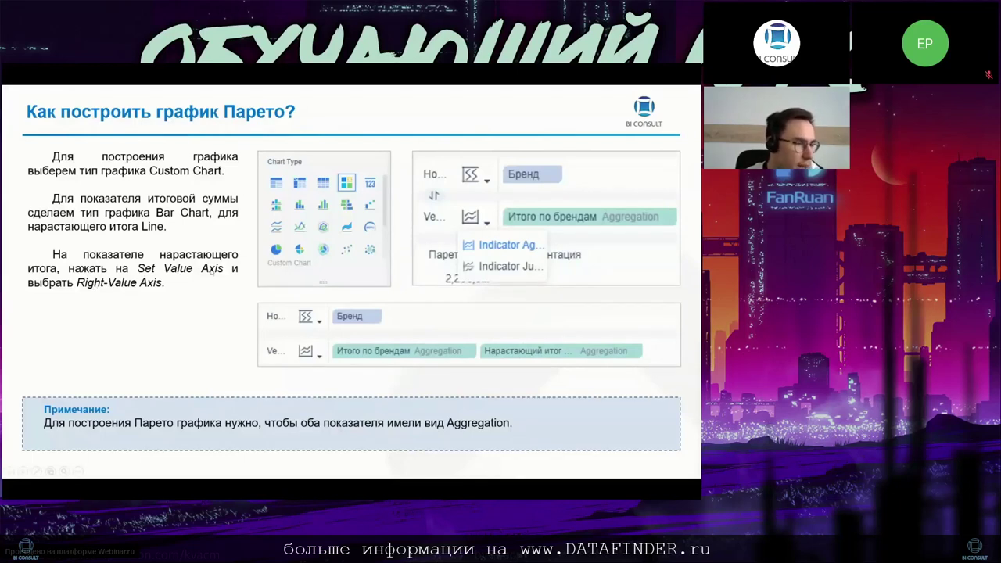
key(Right)
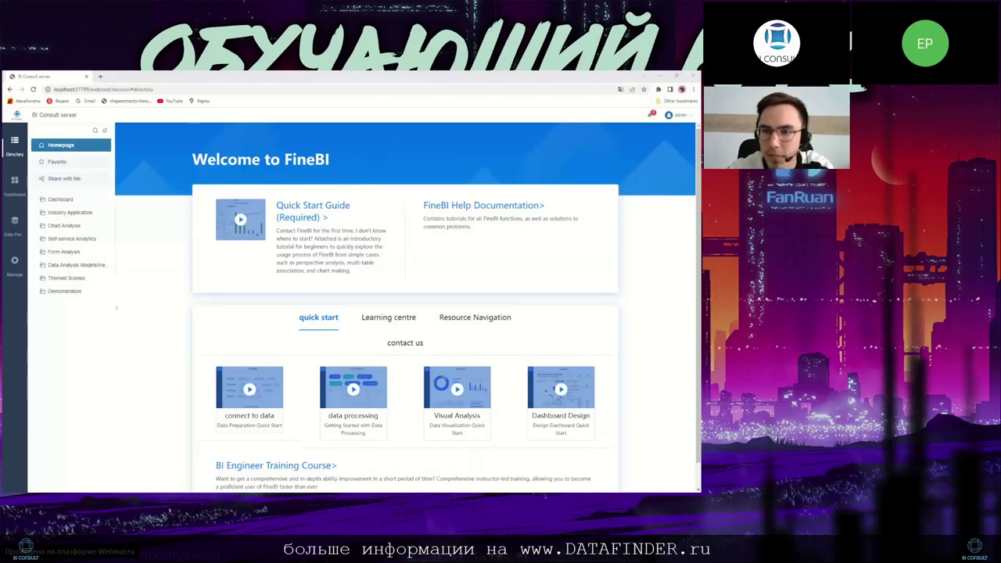
Step: Open Data Connection Management in the system management area, widening the navigation pane so its entries are readable
click(10, 273)
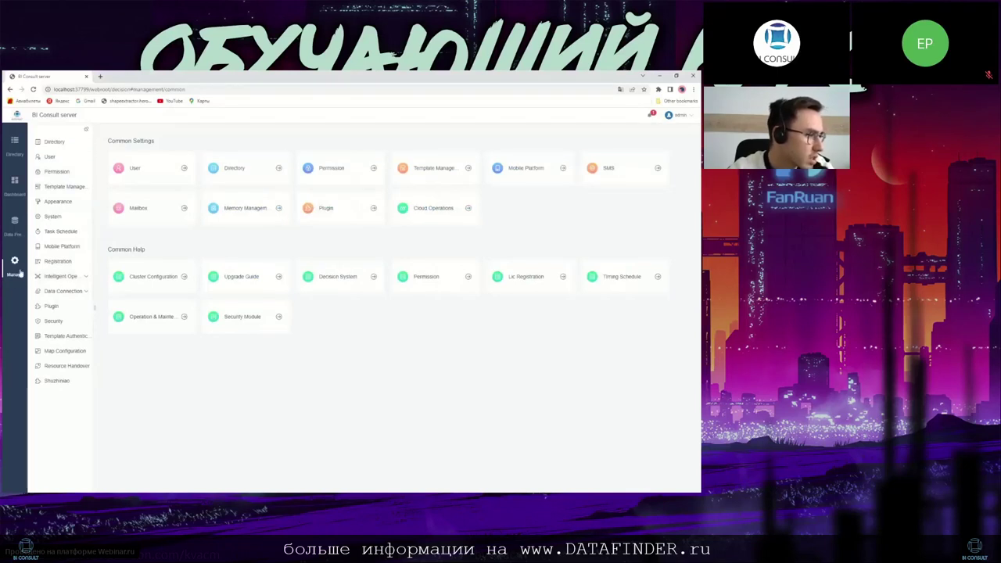
click(73, 295)
drag(92, 309, 146, 309)
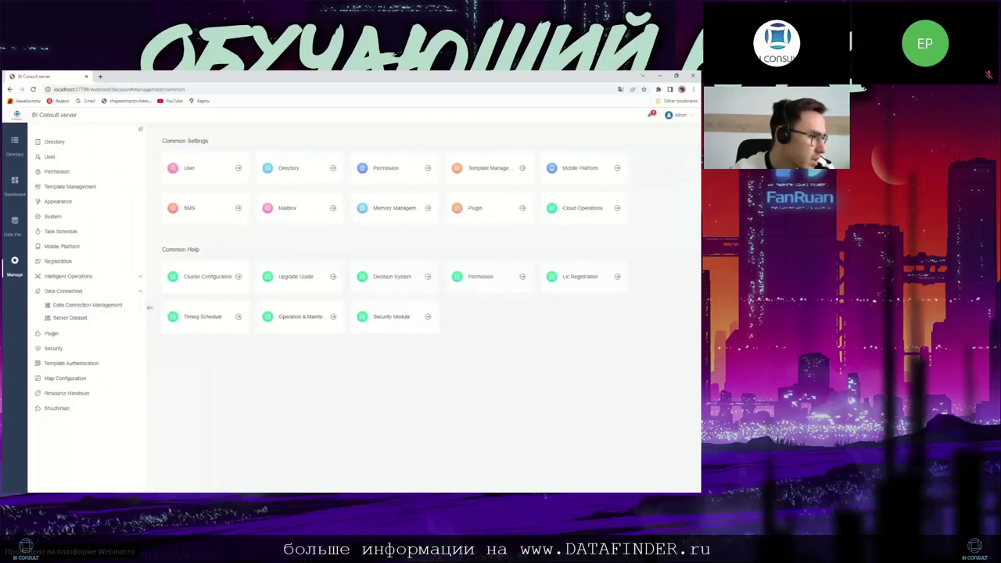
click(63, 308)
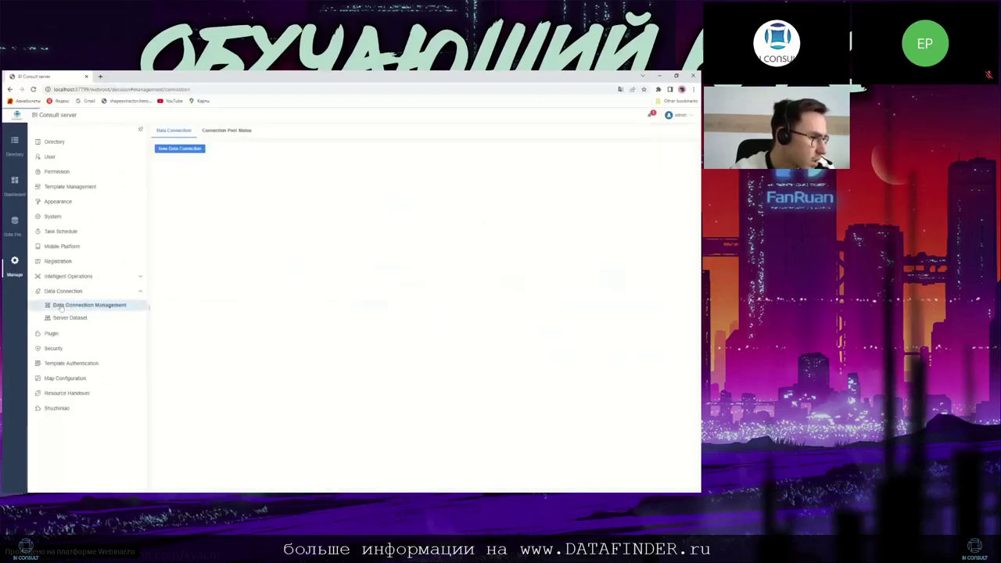
Step: Start a new MySQL data connection from the full list of database types, review its connection fields and cancel it
click(180, 148)
click(166, 172)
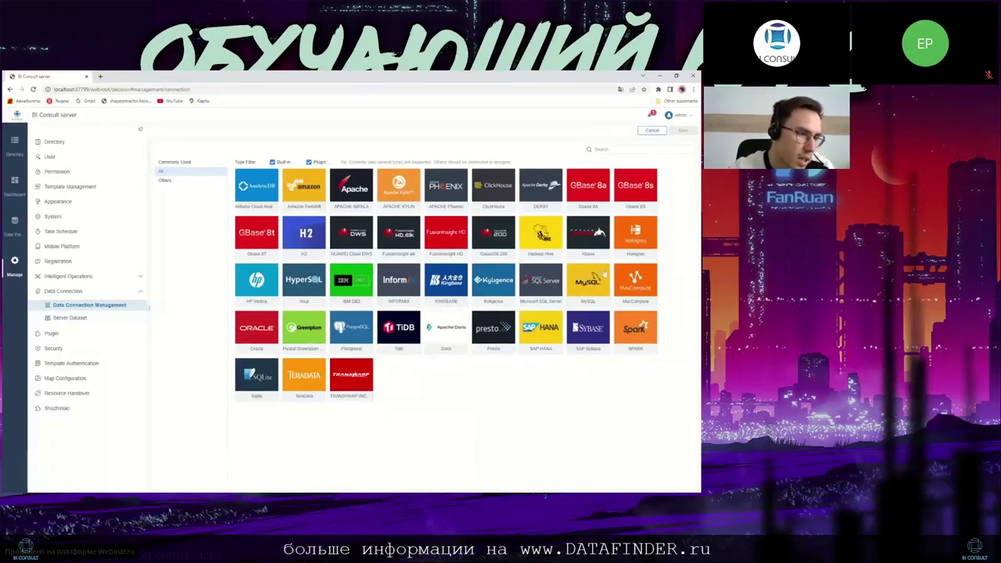
click(592, 283)
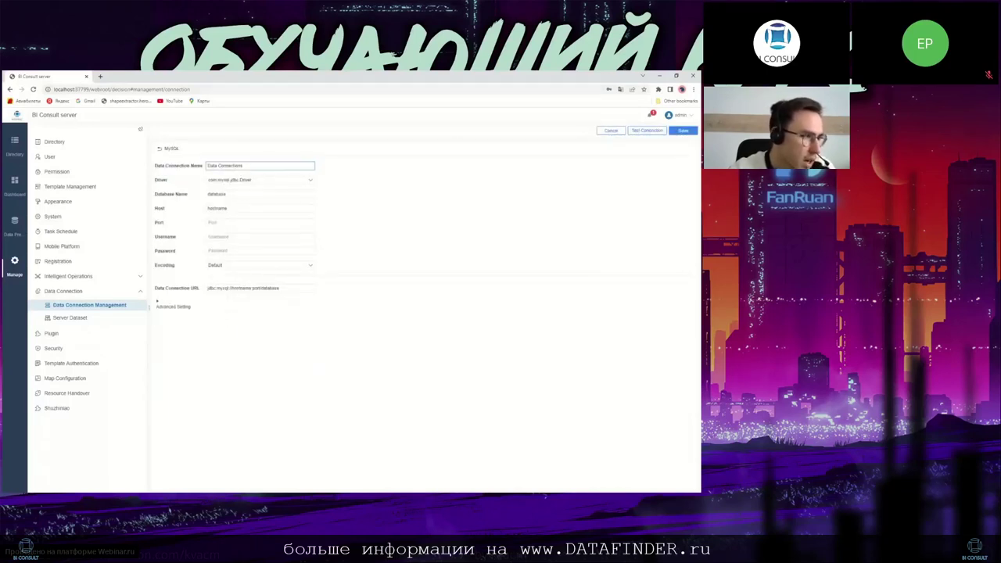
click(226, 209)
click(233, 238)
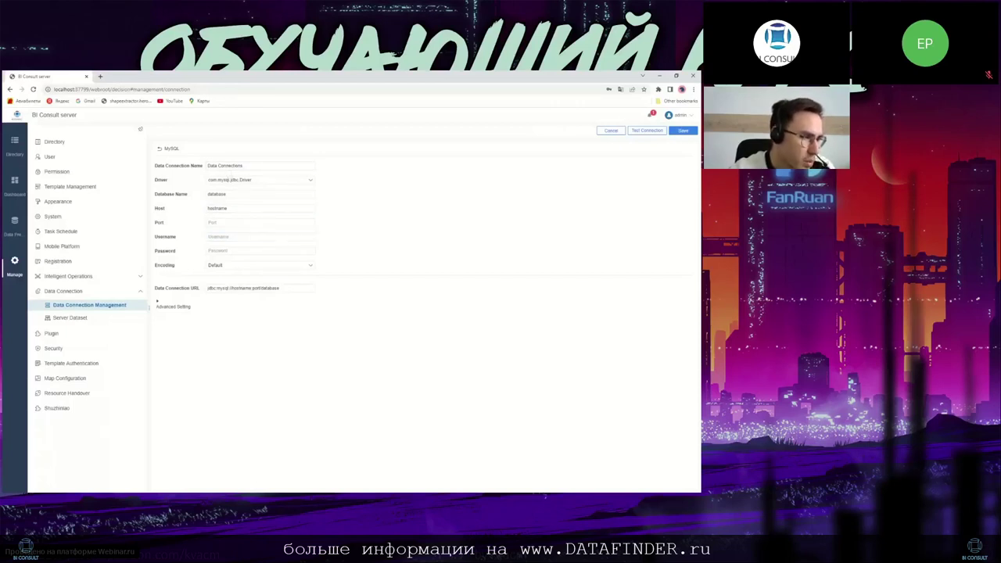
click(258, 288)
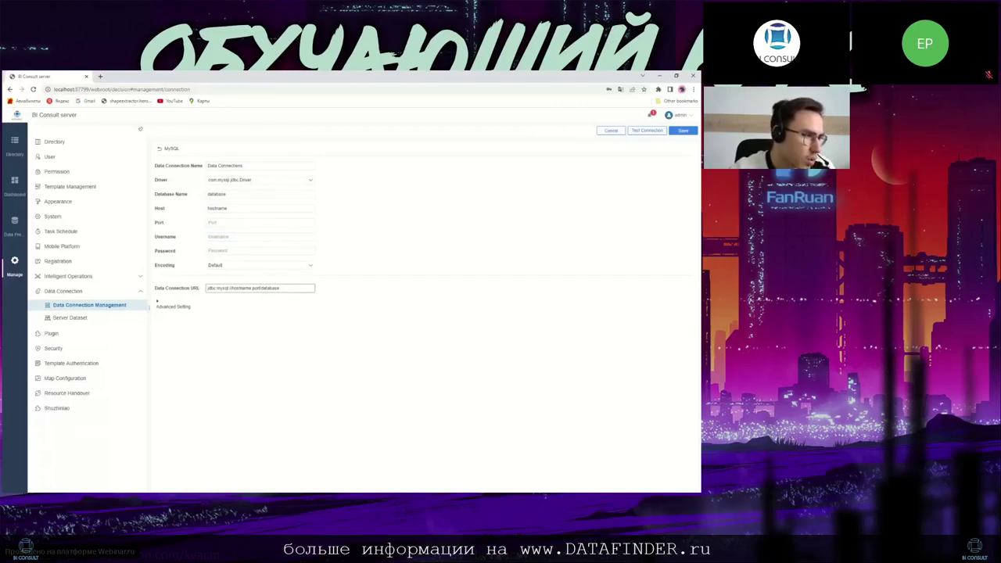
click(612, 131)
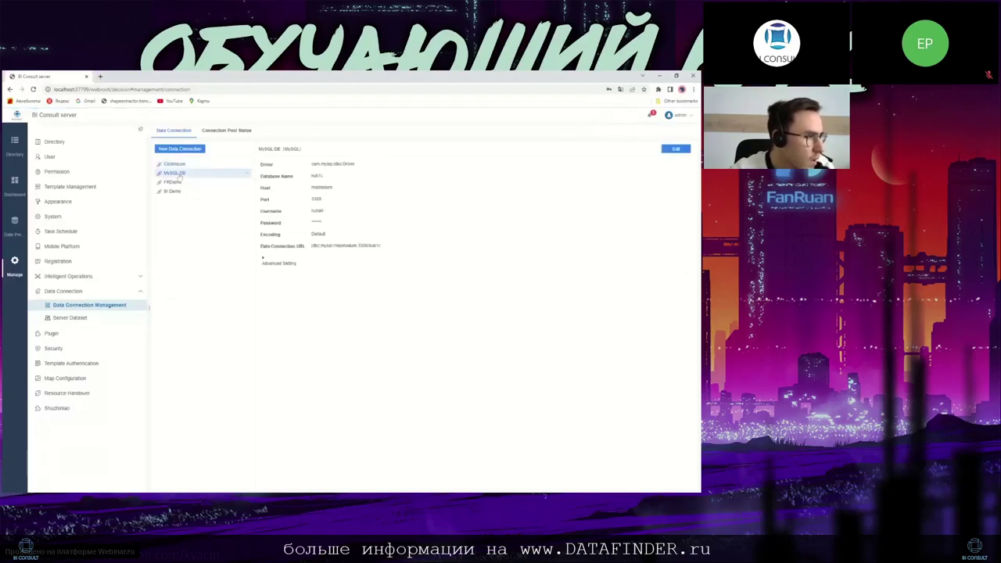
Step: Open the existing MySQL DB connection for editing, test the connection and leave without saving
click(673, 150)
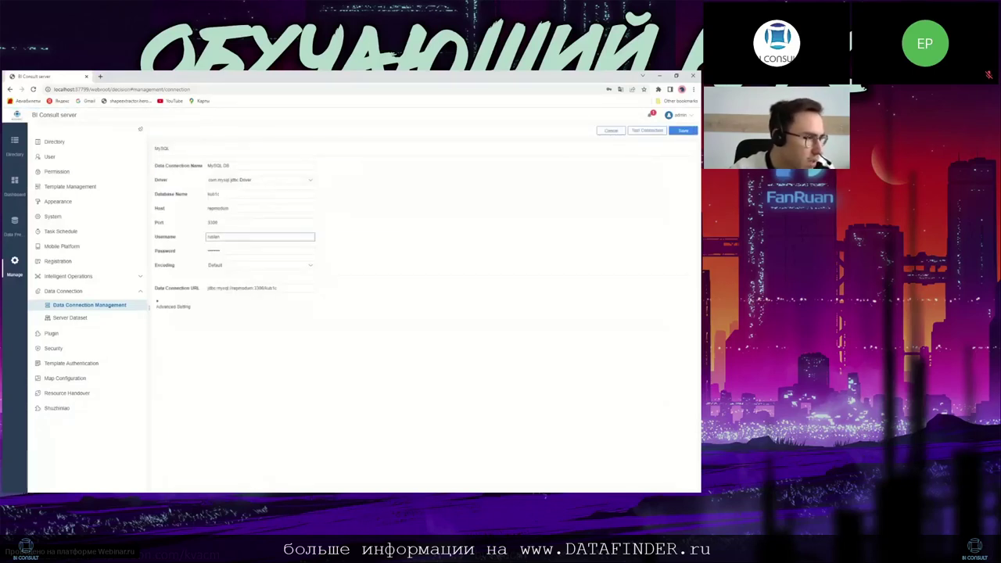
click(649, 131)
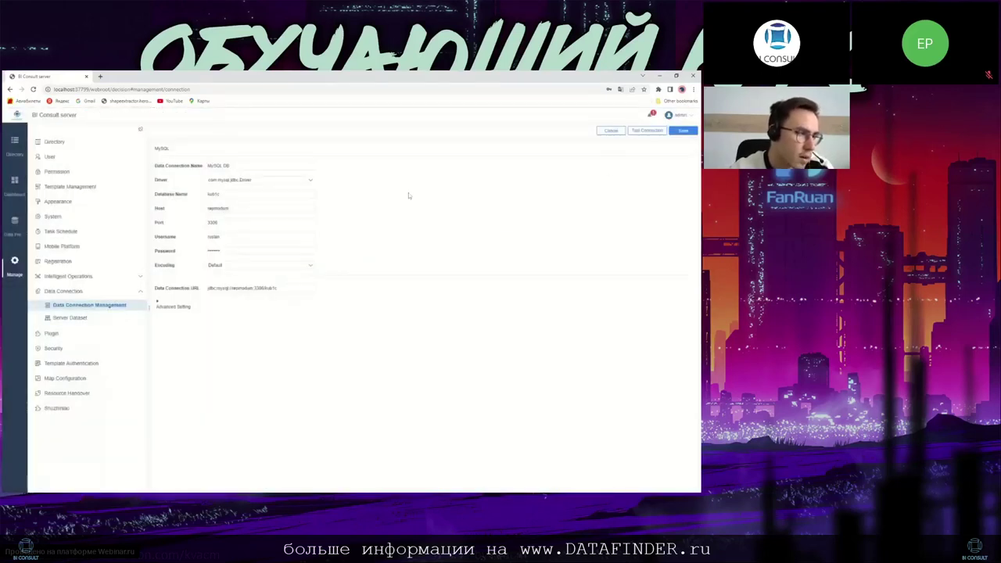
click(605, 132)
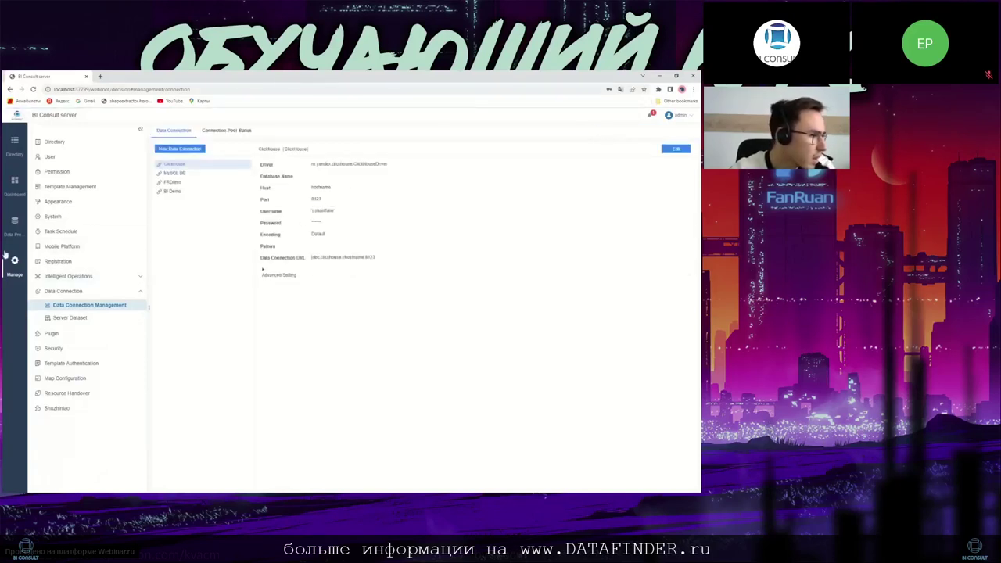
Step: Open the Data from 1C package in the Webinars and test data group of the data preparation list
click(12, 224)
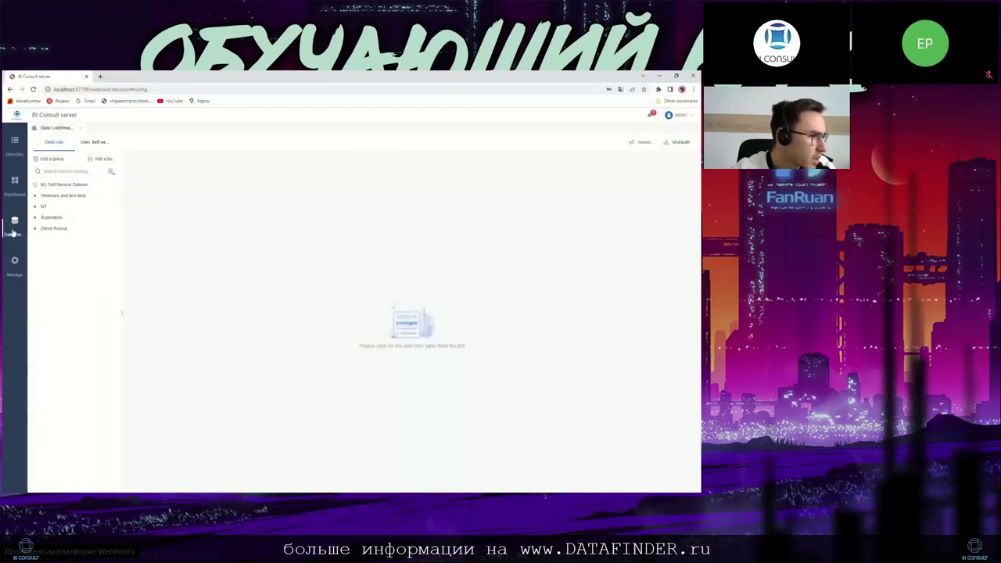
click(35, 196)
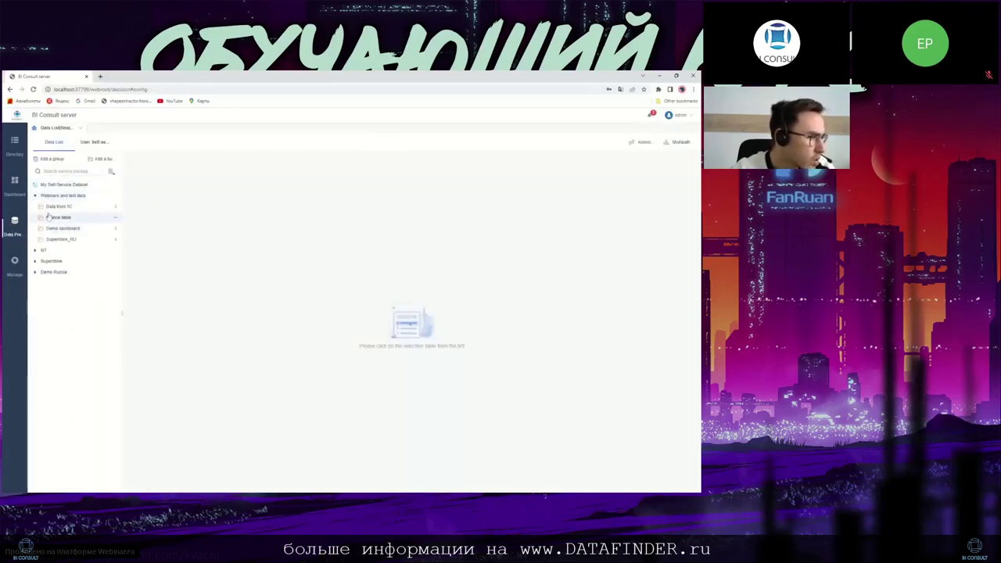
click(53, 208)
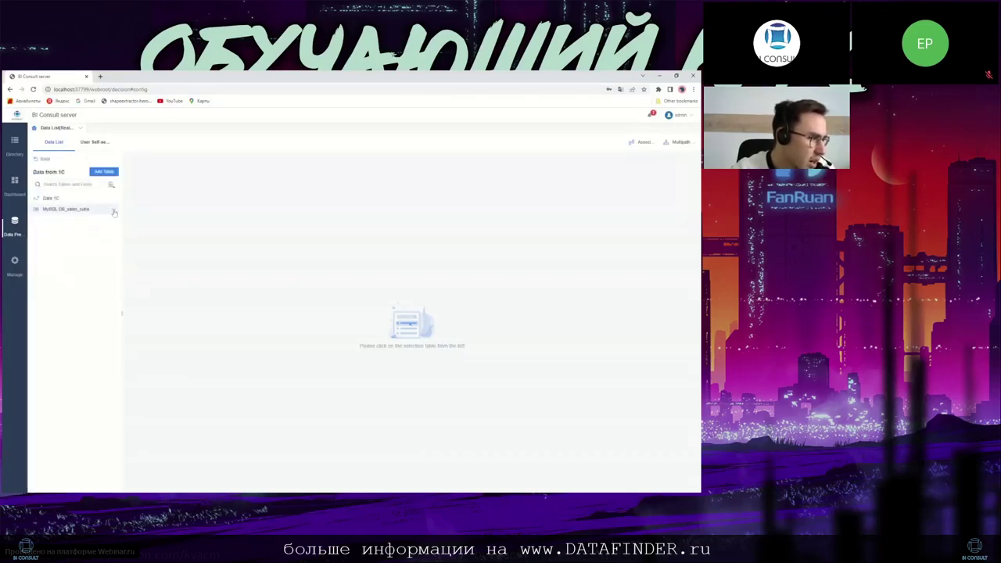
Step: Start an SQL dataset in the Data from 1C package with MySQL DB as its source, review the form and cancel
click(114, 174)
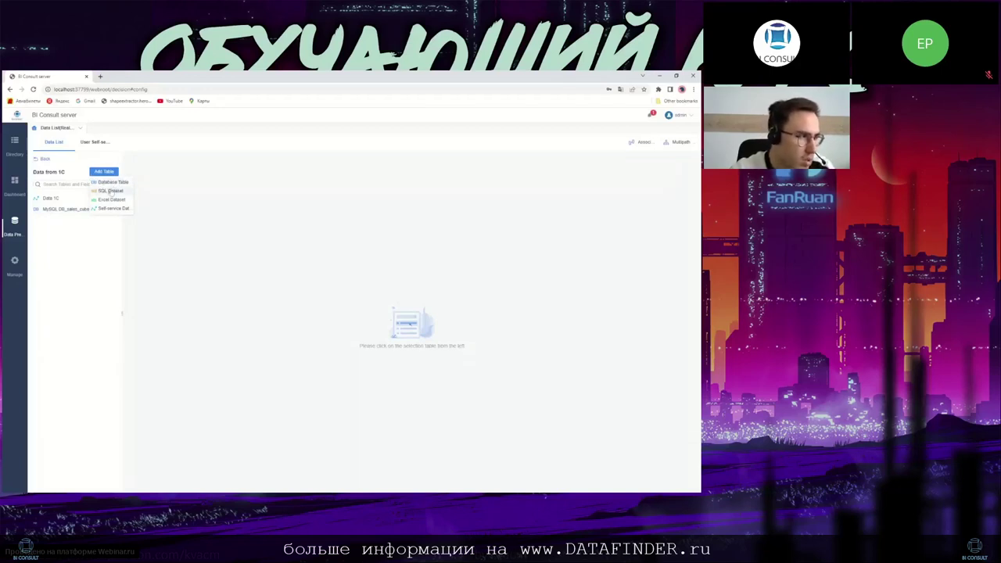
click(110, 191)
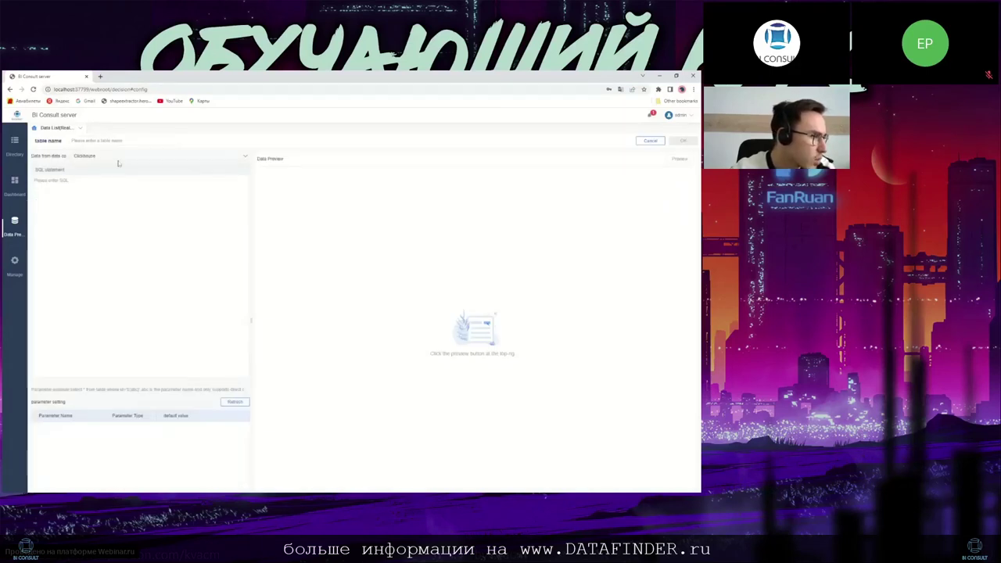
click(111, 156)
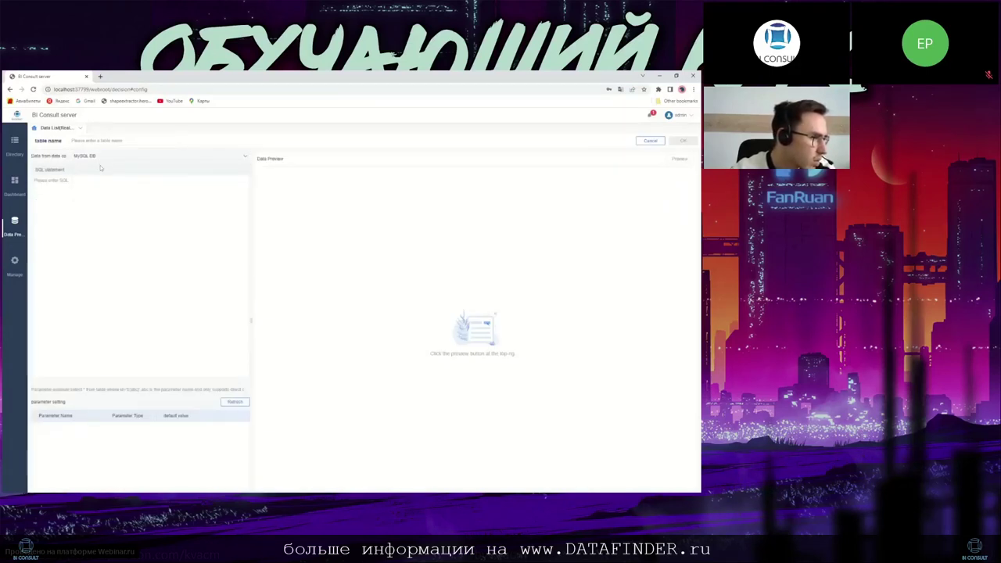
click(133, 157)
click(47, 184)
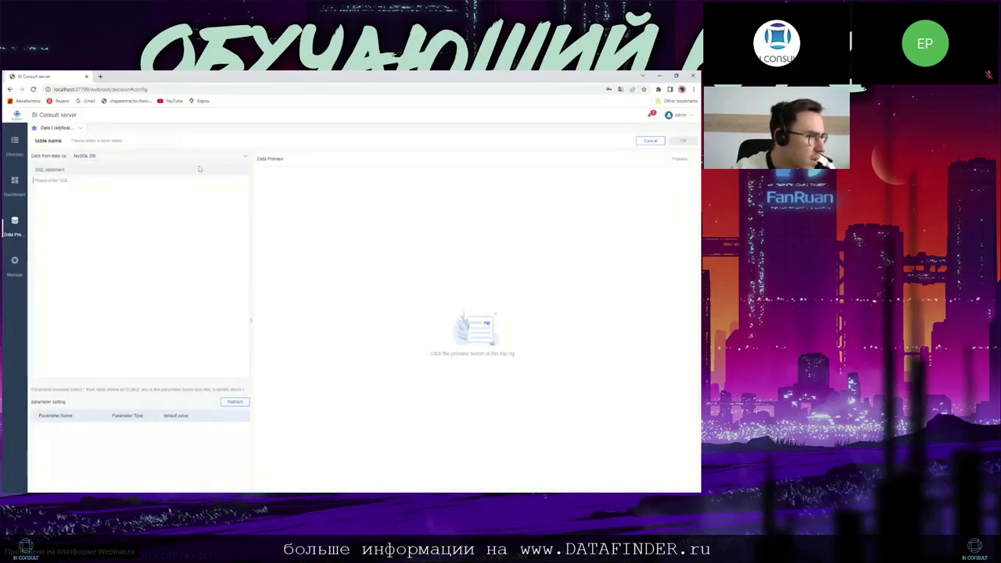
click(650, 140)
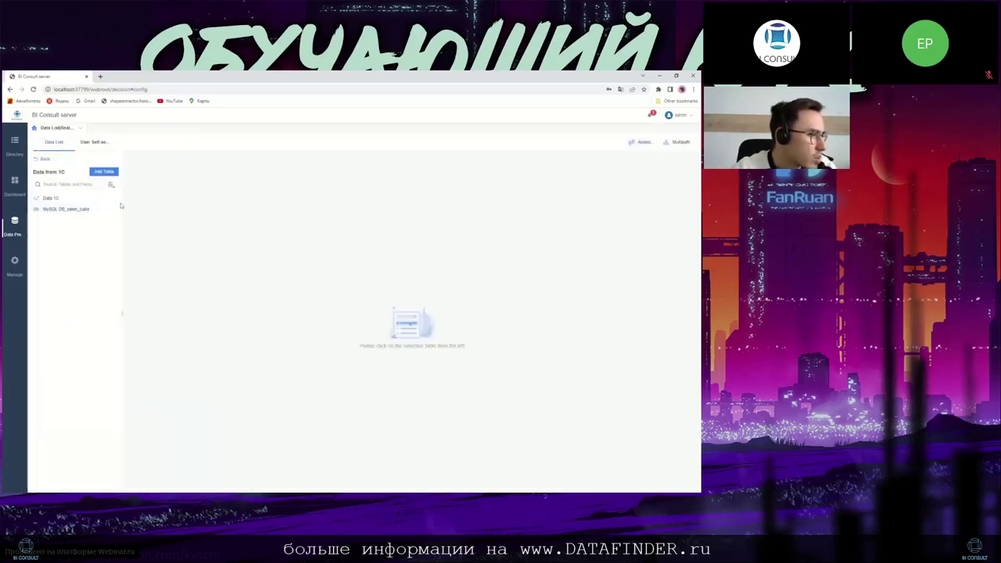
Step: Look through the database tables offered by the MySQL DB connection and leave the selection without adding a table
click(104, 172)
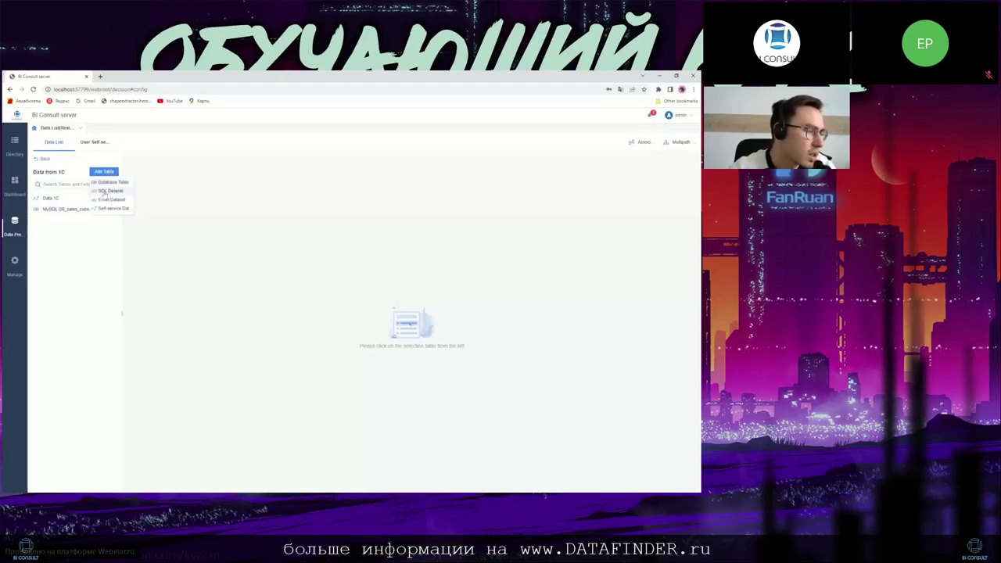
click(104, 172)
click(108, 182)
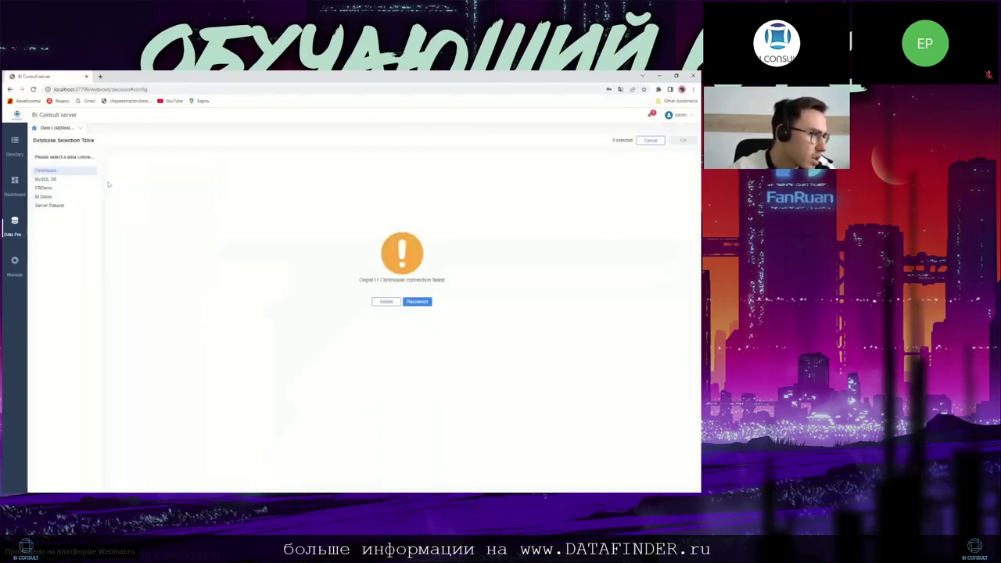
click(49, 180)
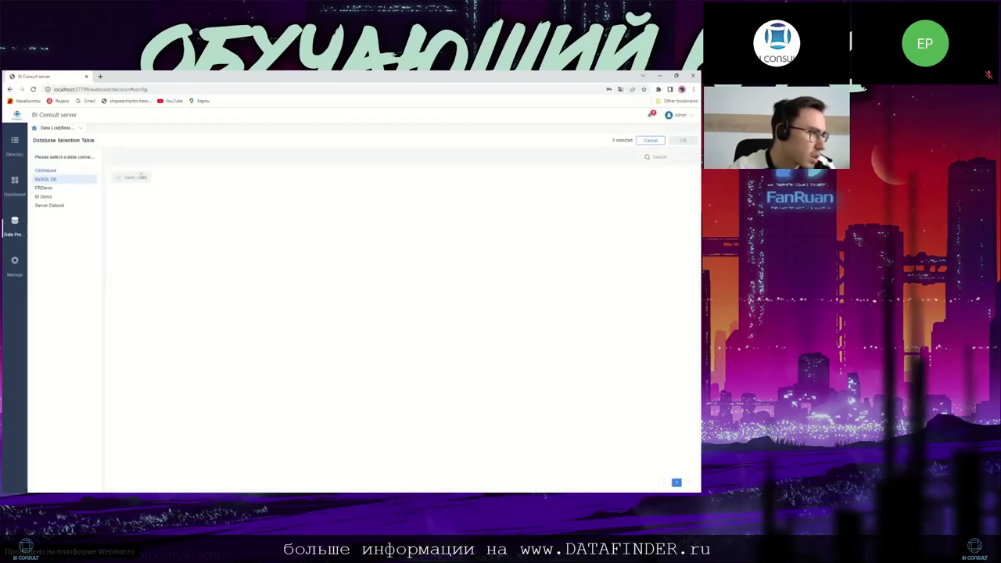
click(133, 186)
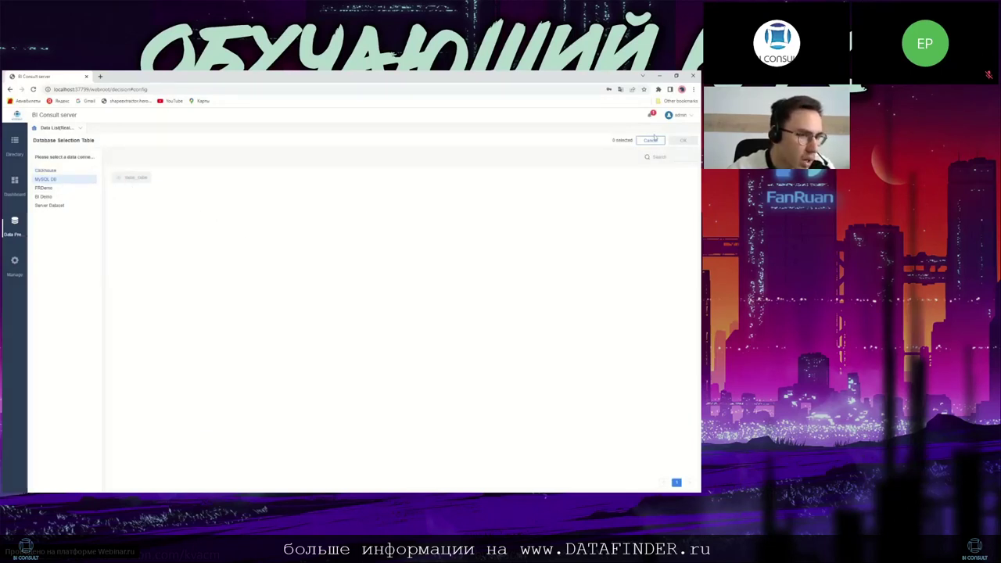
click(683, 140)
Step: Open the data preview of the MySQL DB_sales_cube table and examine its sales, product, manager and provider columns
click(80, 210)
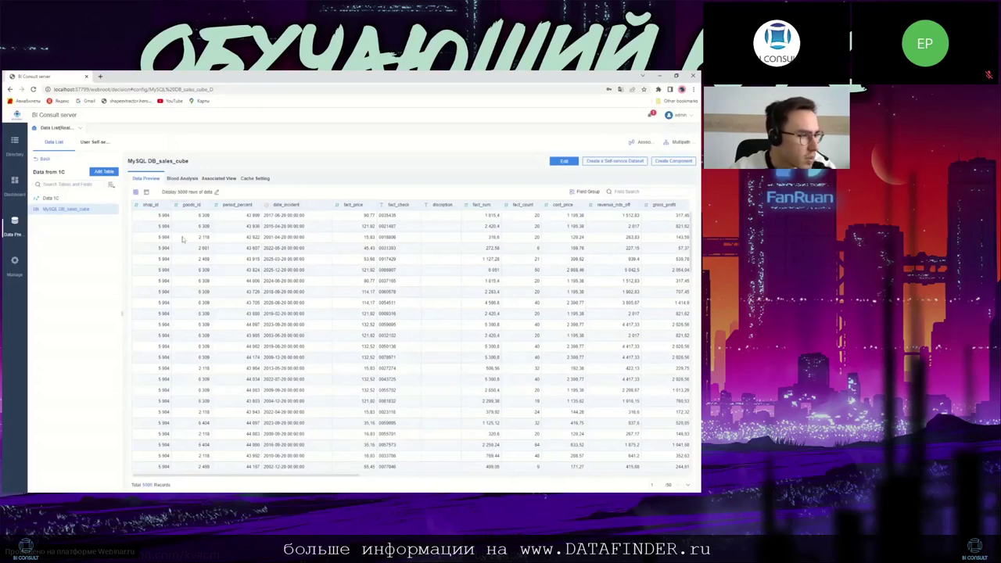
scroll(198, 264, down, 1)
scroll(203, 271, up, 1)
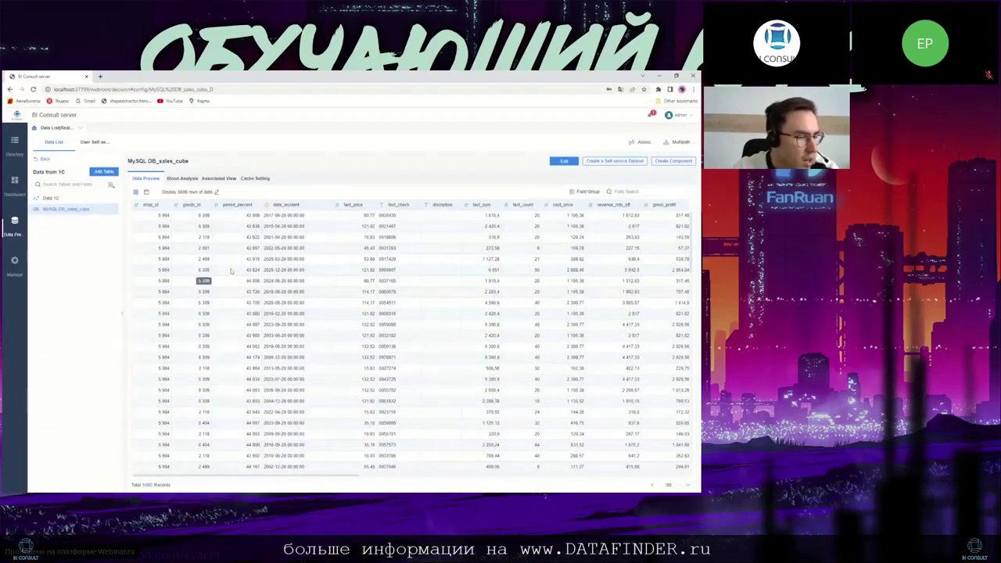
scroll(231, 271, right, 5)
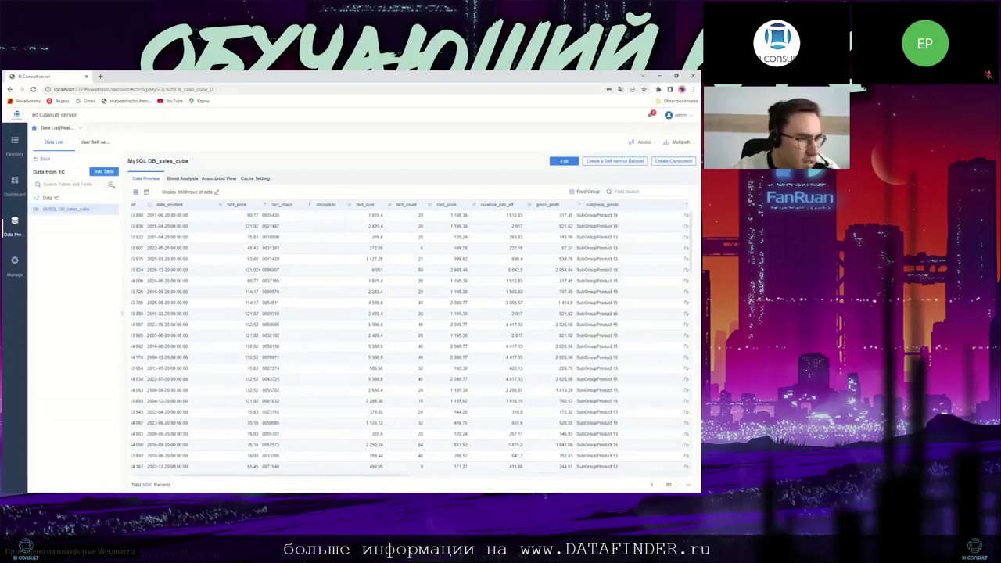
scroll(304, 263, right, 1)
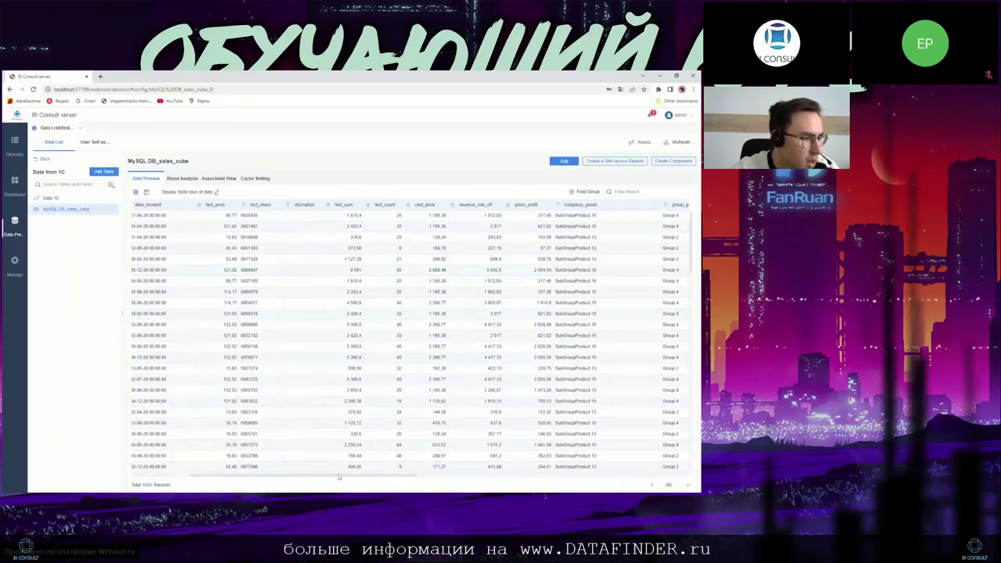
drag(338, 477, 504, 479)
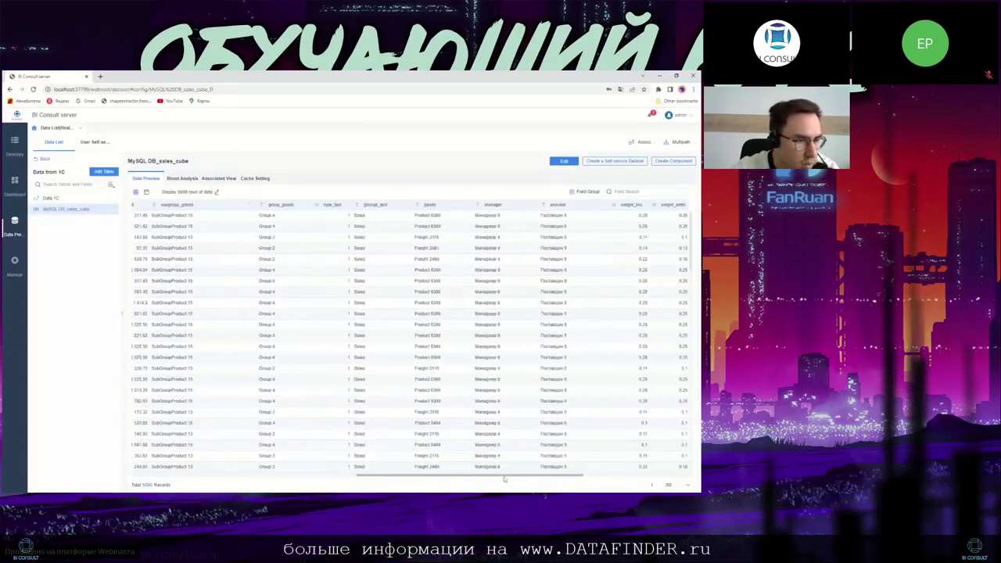
Step: Show the page in its original Russian instead of the translation and examine the remaining columns of the sales_cube preview
click(620, 89)
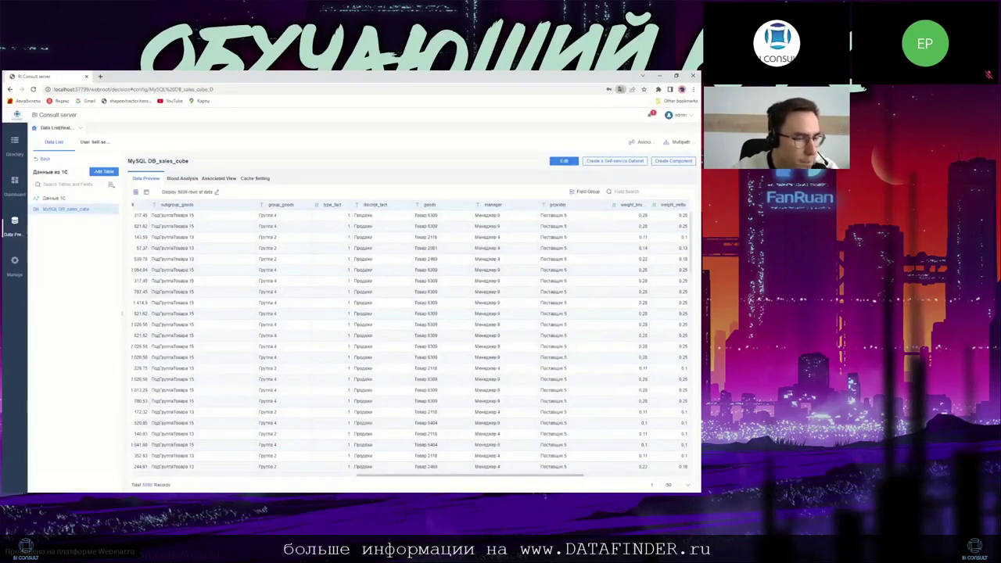
scroll(518, 331, right, 3)
scroll(519, 331, right, 2)
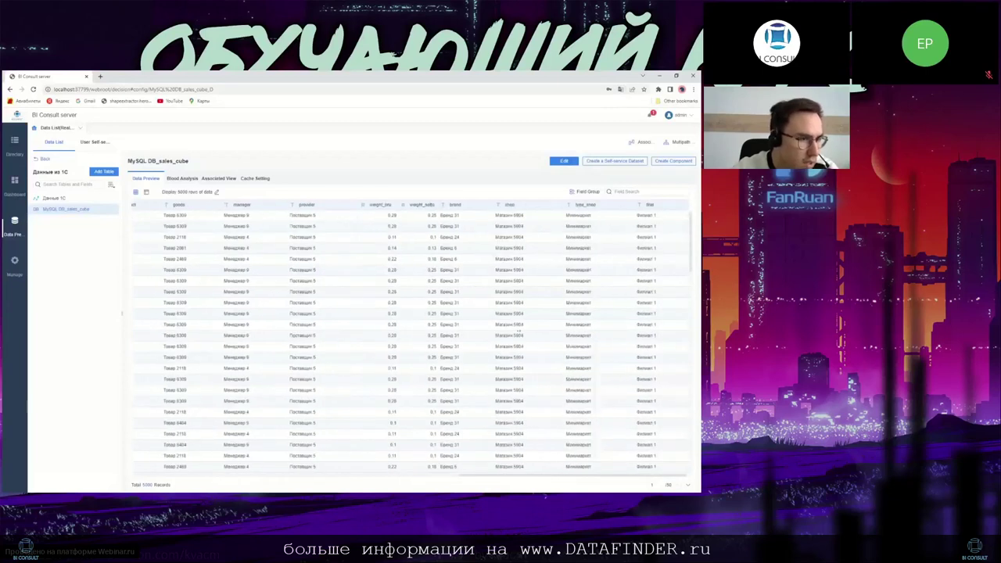
drag(466, 467, 170, 467)
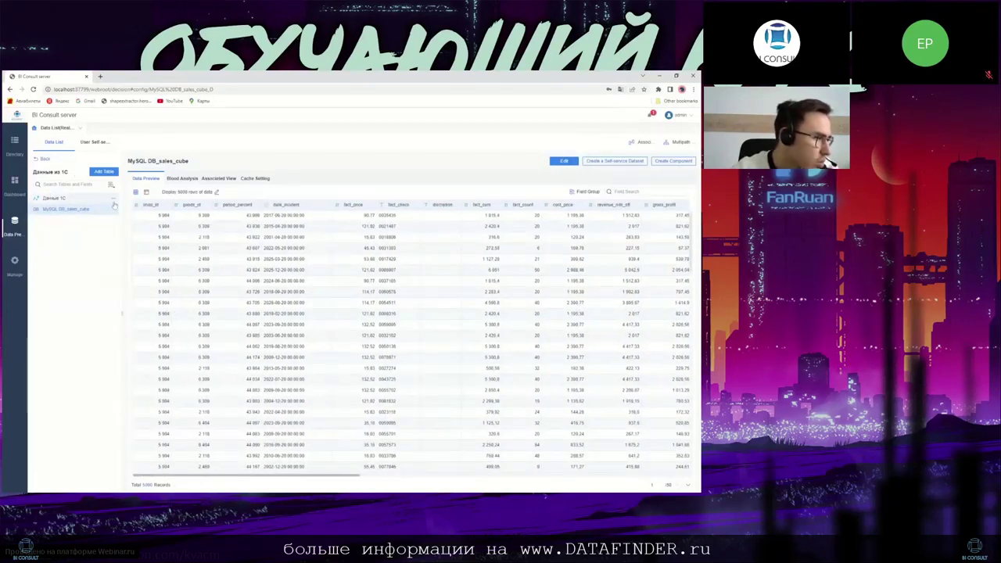
Step: Open the Данные 1C dataset for editing despite its use elsewhere and review its field settings
click(116, 208)
click(125, 210)
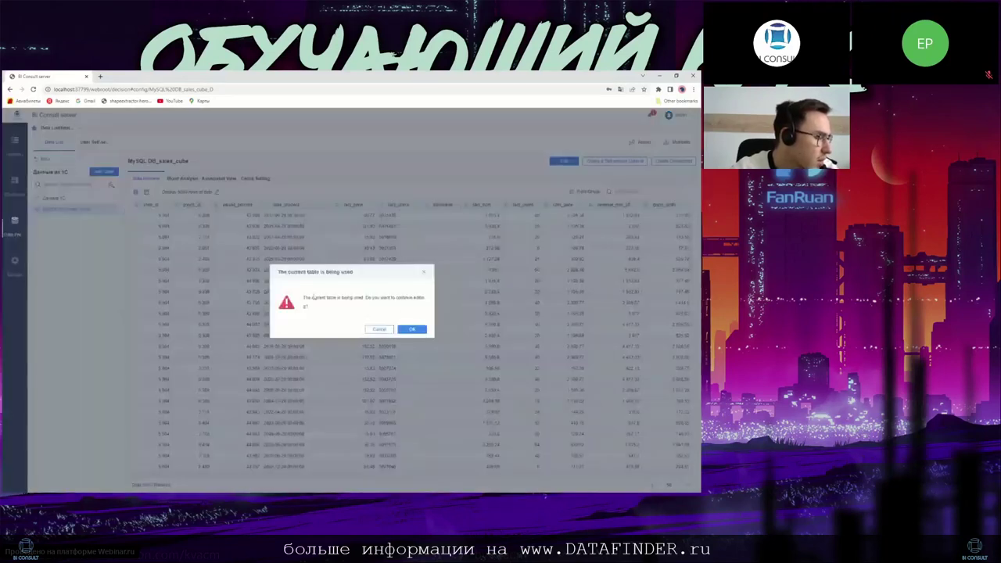
click(412, 329)
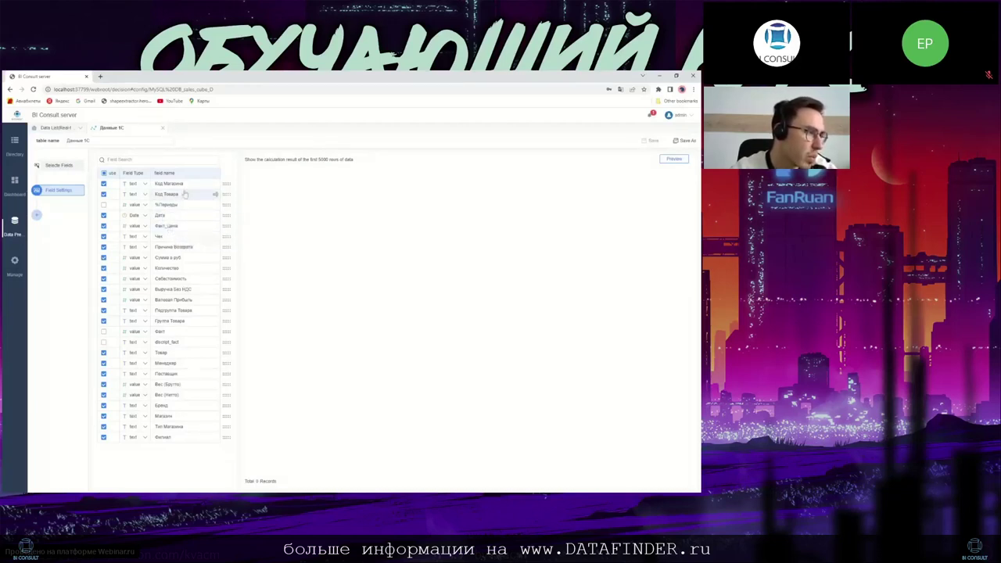
Step: Add a Group Summary step after the field settings of Данные 1C, look at its layout and delete the step again
click(37, 216)
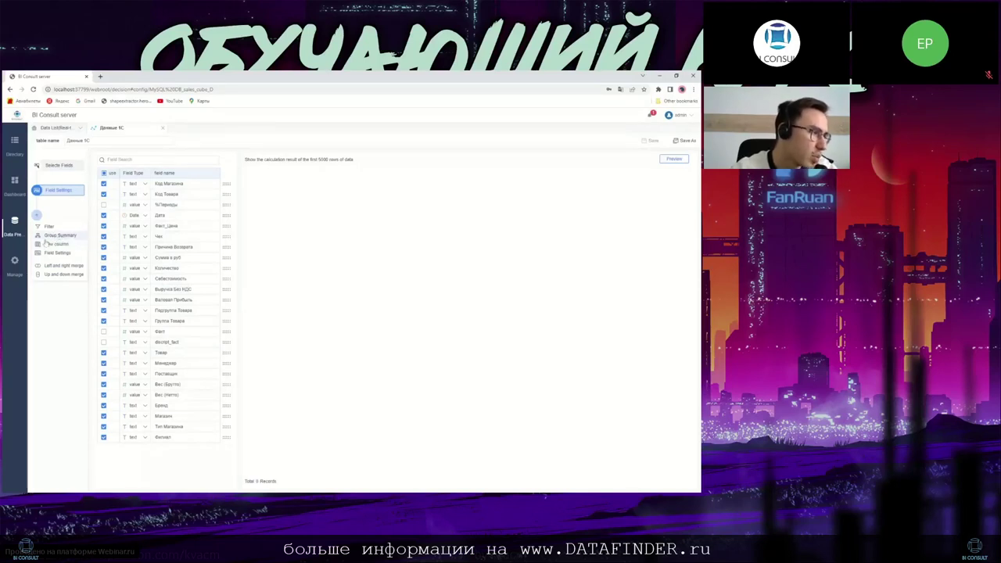
click(50, 236)
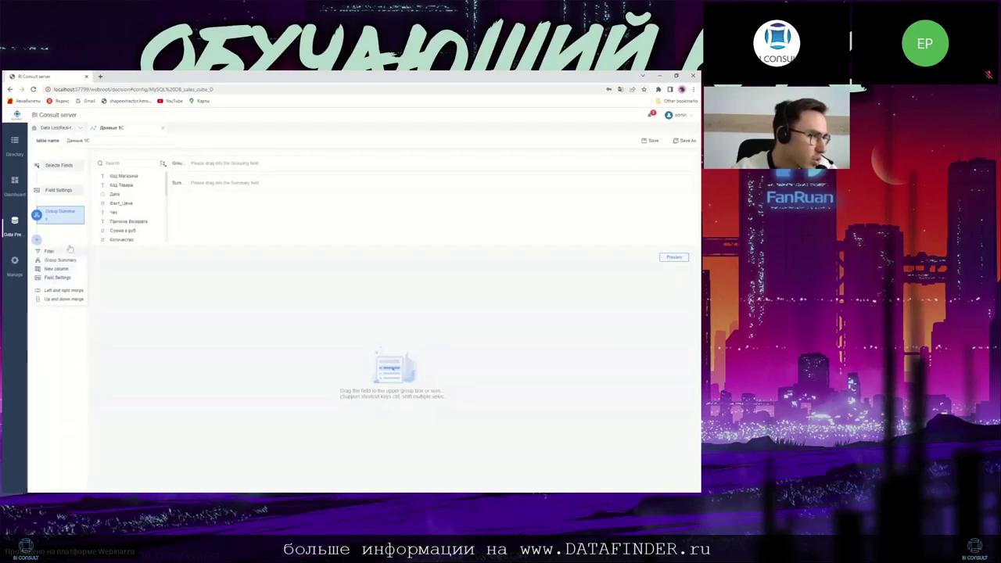
click(95, 233)
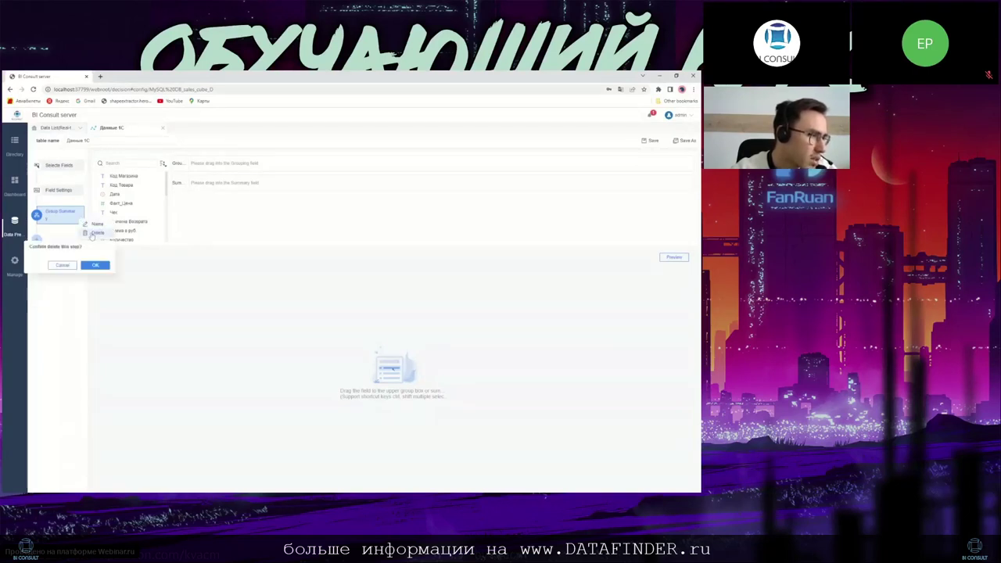
click(93, 266)
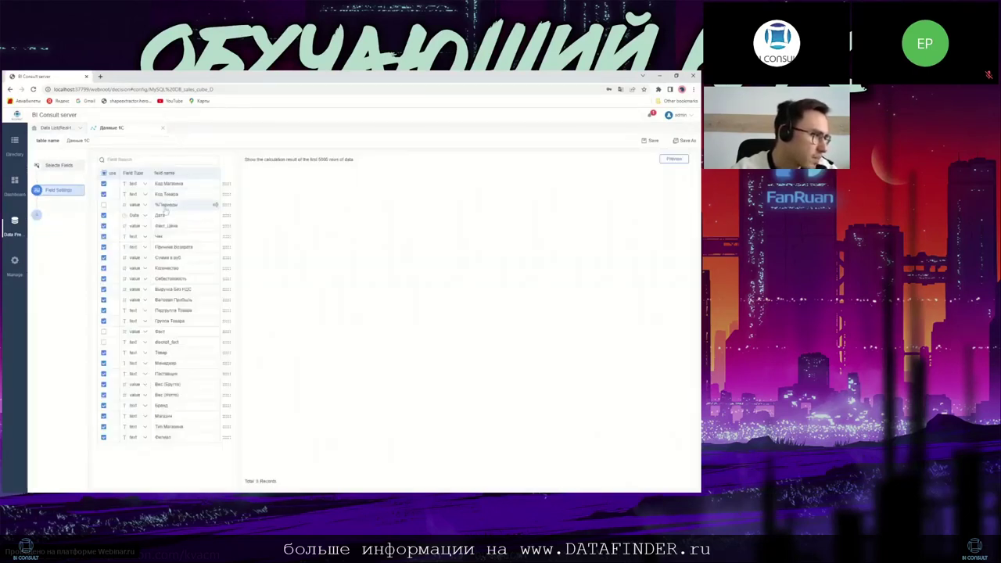
Step: Start saving the Данные 1C dataset, cancel the save and return to the data list
click(654, 141)
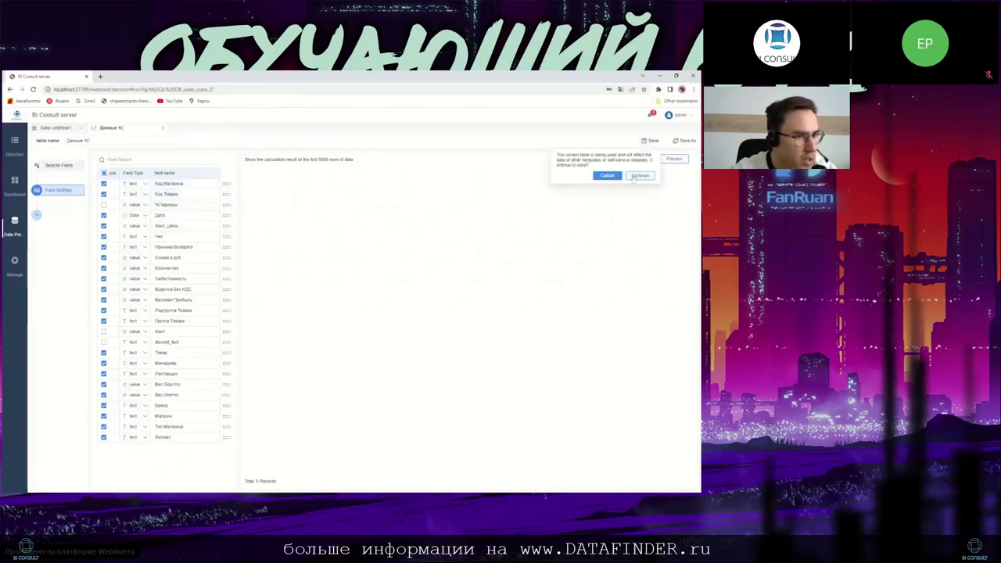
click(608, 176)
click(162, 128)
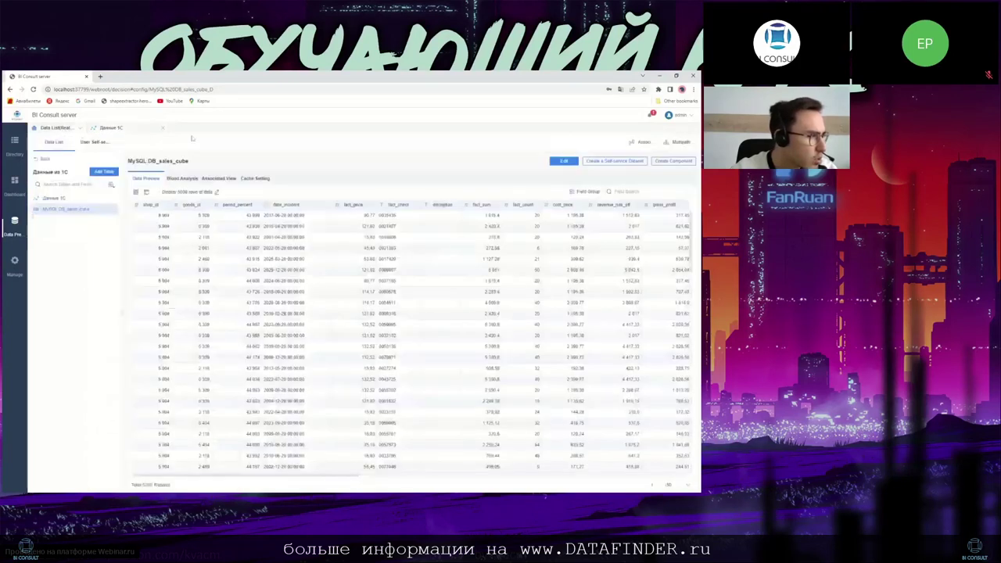
click(162, 128)
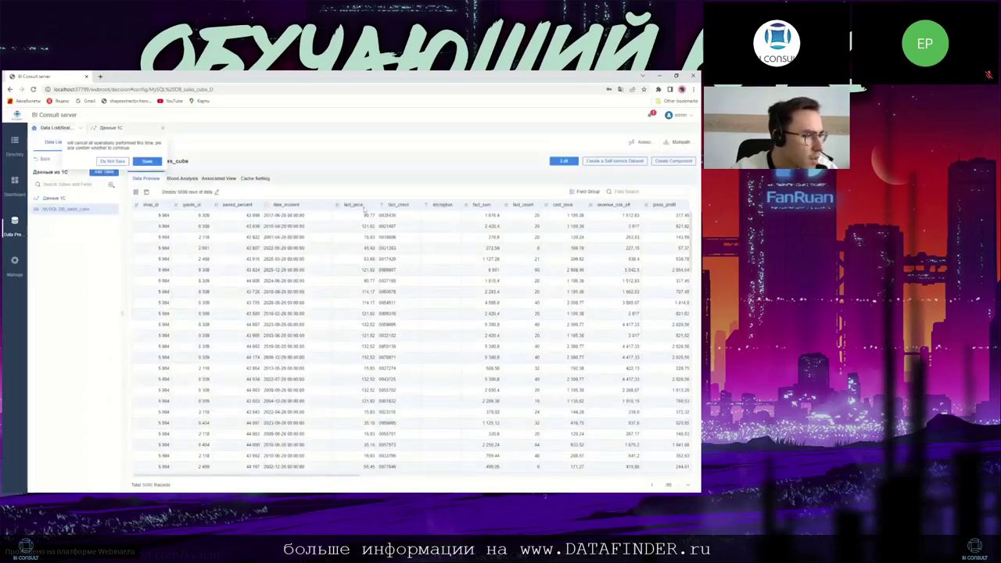
click(671, 161)
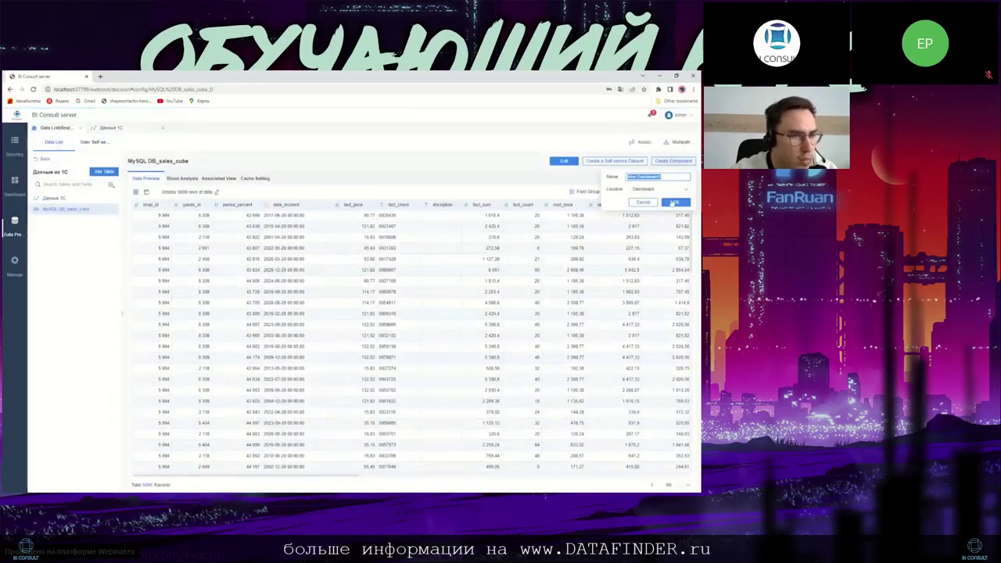
click(674, 202)
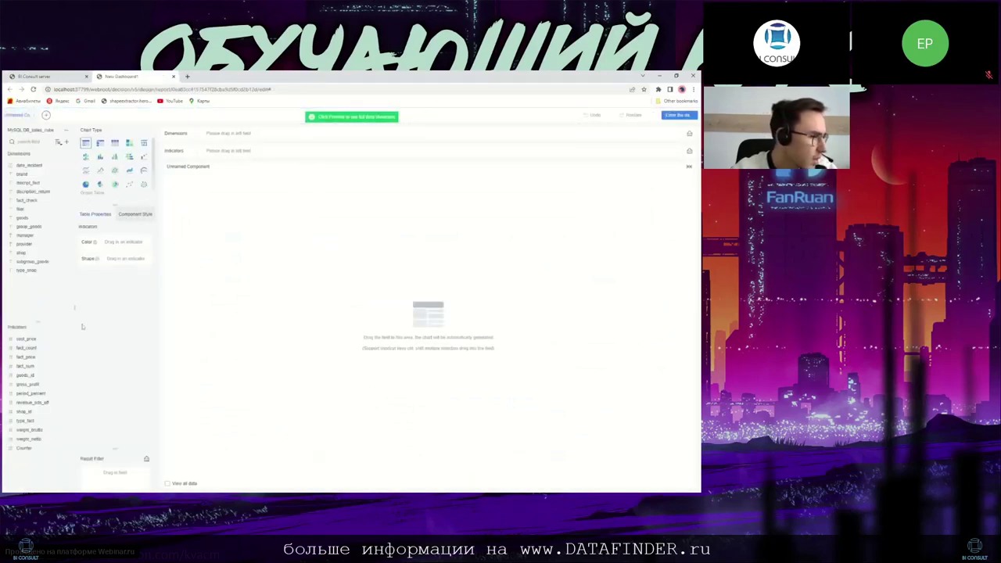
click(69, 76)
click(173, 76)
Step: Create a component from the Данные 1C dataset in a new dashboard named New Dashboard2
click(78, 199)
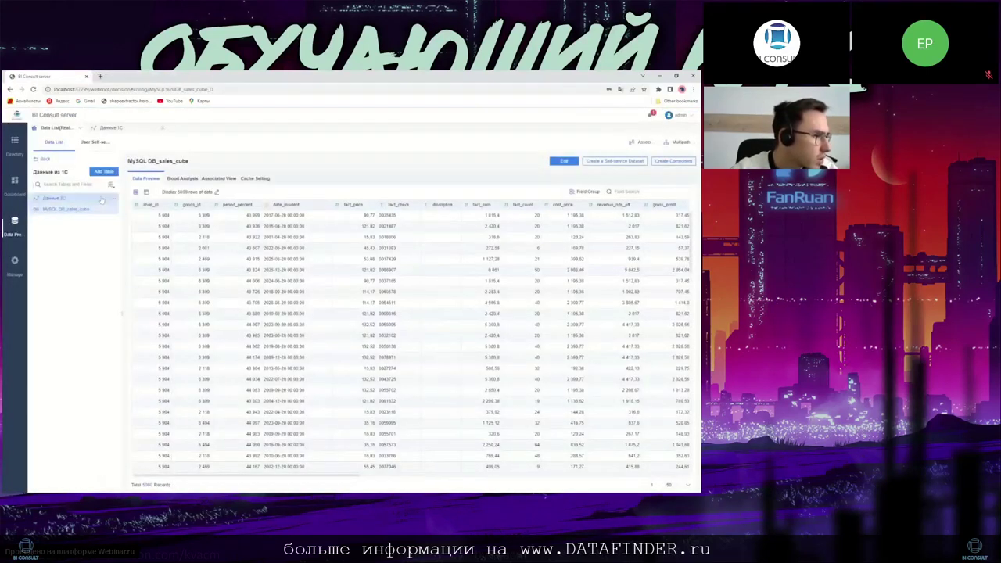
click(691, 161)
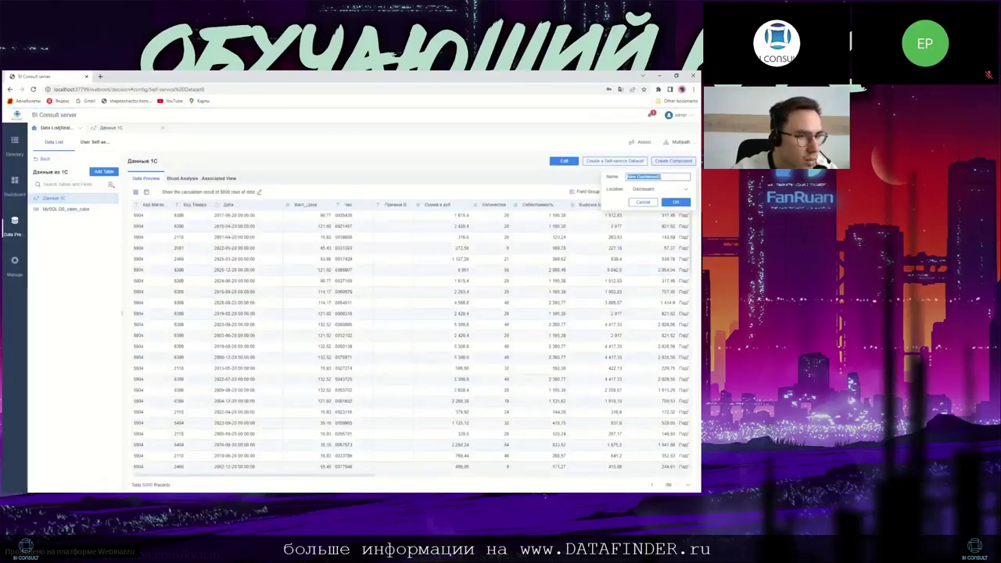
click(671, 202)
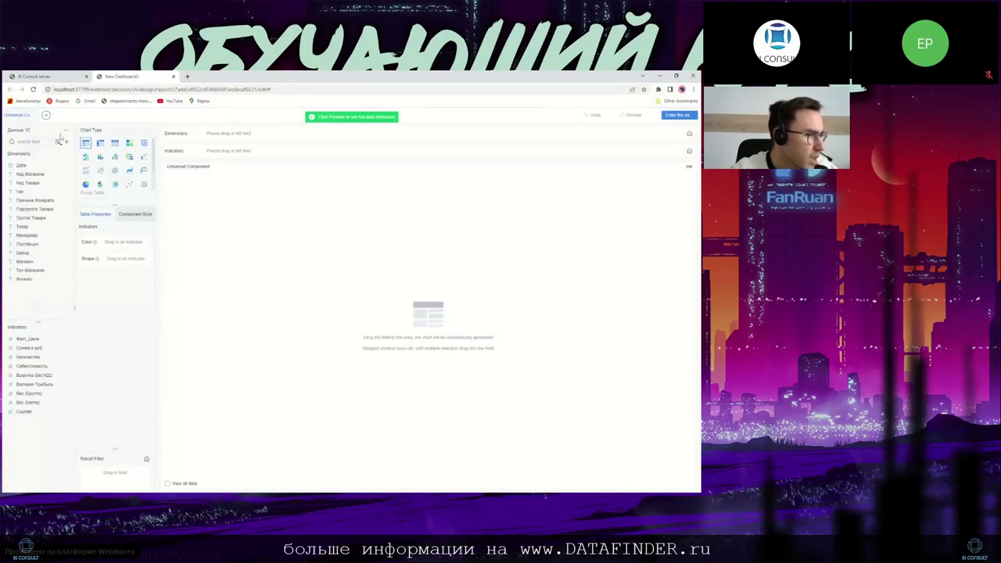
Step: Add a calculated indicator to the component with the formula SUM_AGG(Сумма в руб.)
click(68, 145)
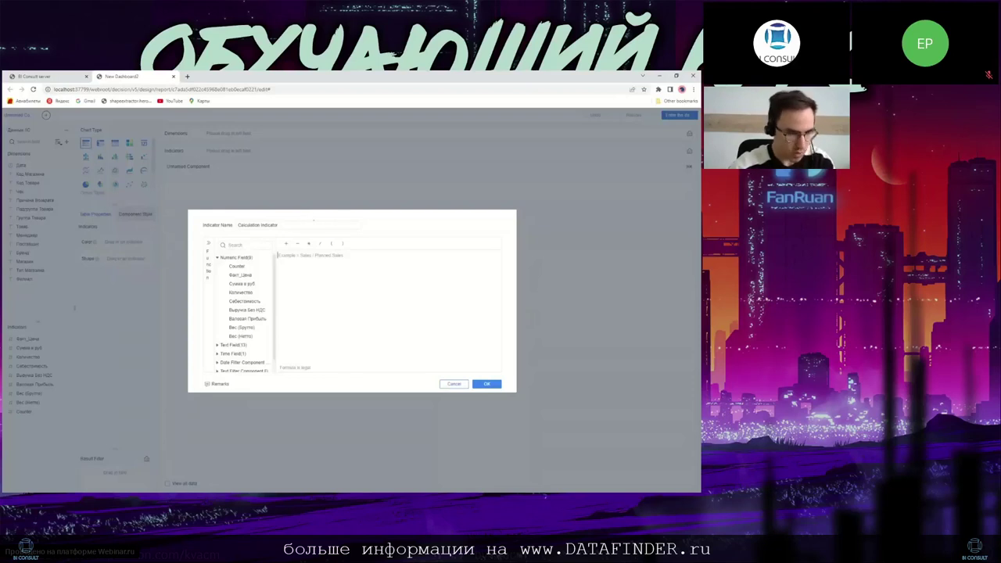
text(sum)
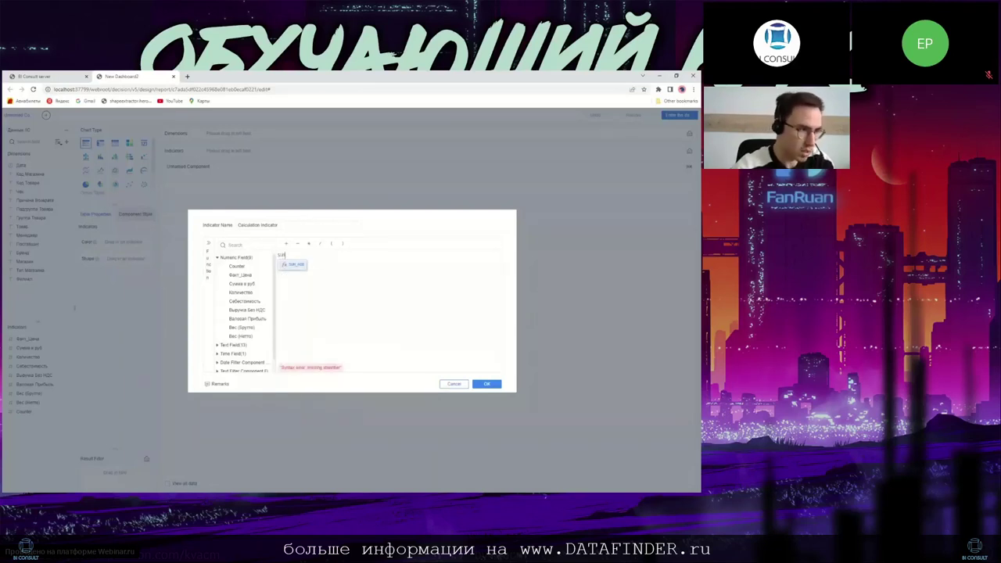
key(Return)
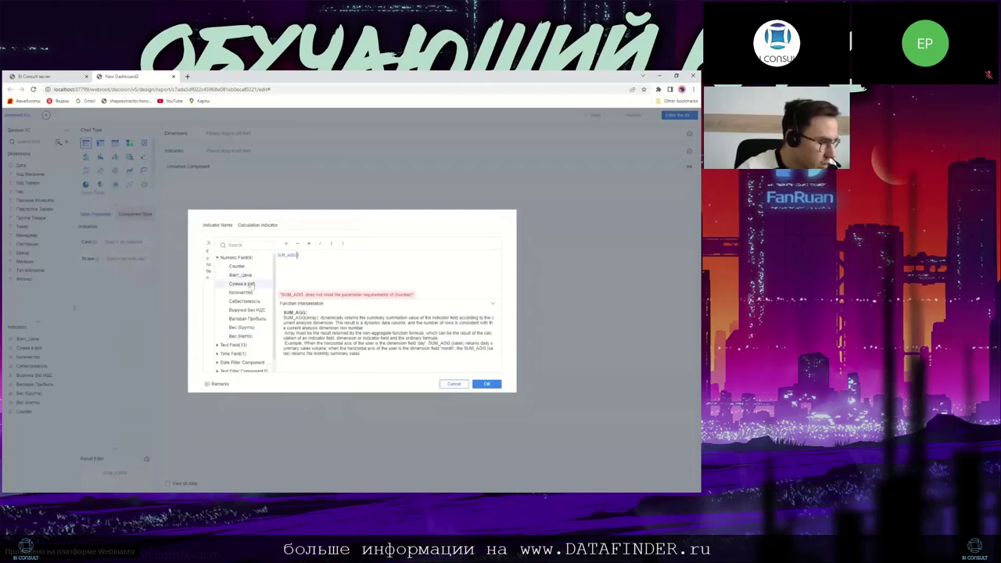
drag(249, 285, 296, 256)
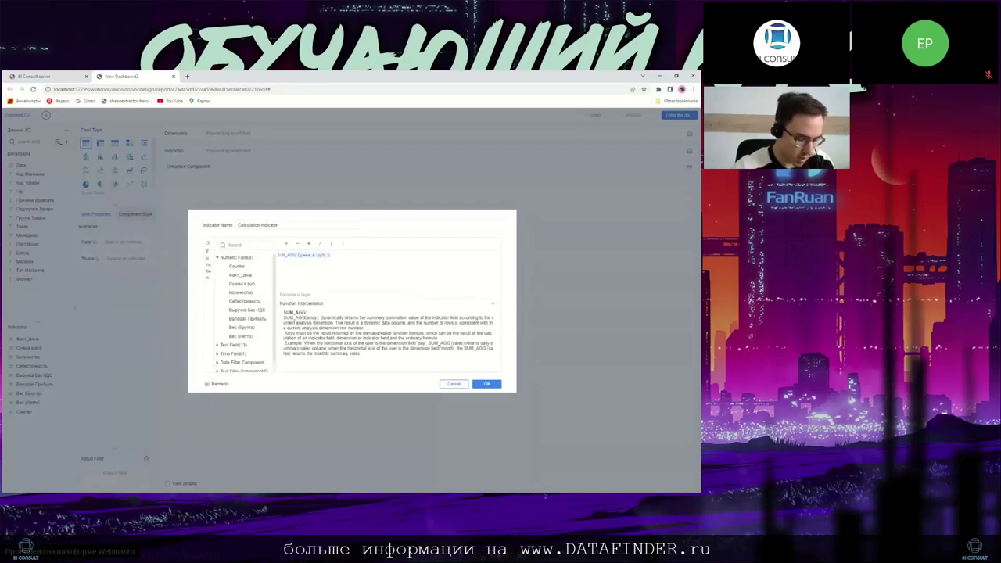
Step: Name the calculated indicator "Итоговая сумма по продуктам"
drag(279, 225, 237, 225)
text(Су)
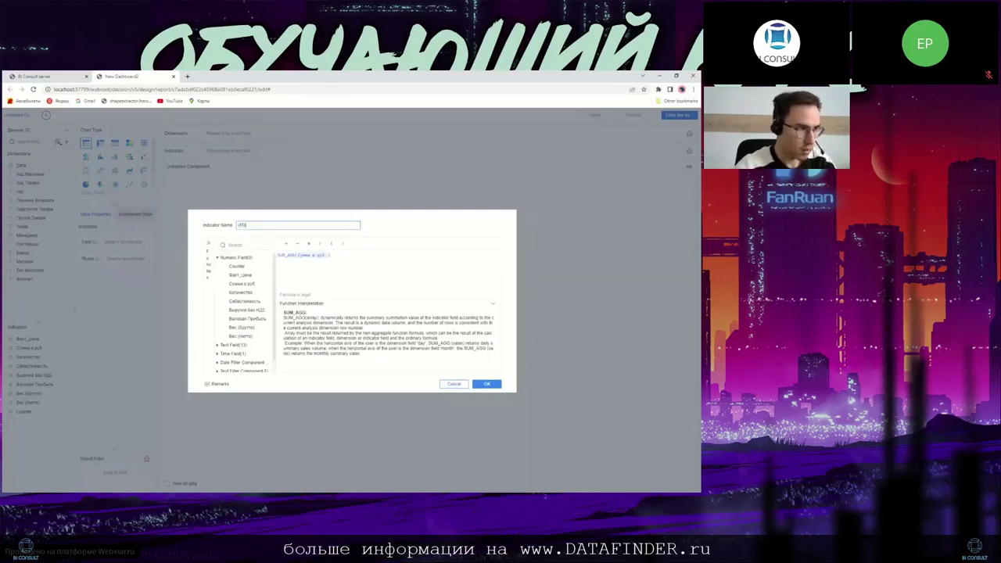
text(оговая)
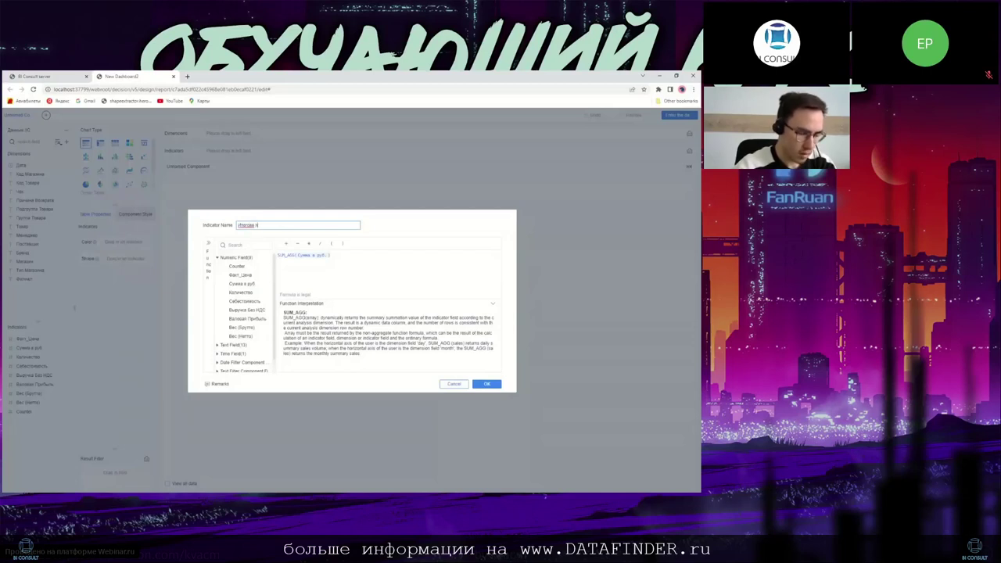
text( сумма по продуктам)
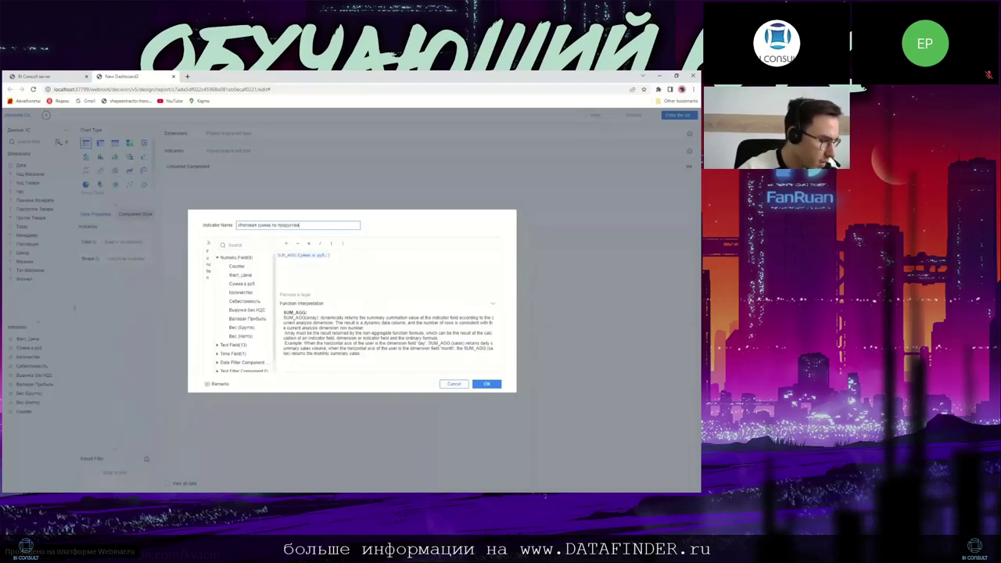
key(alt+Tab)
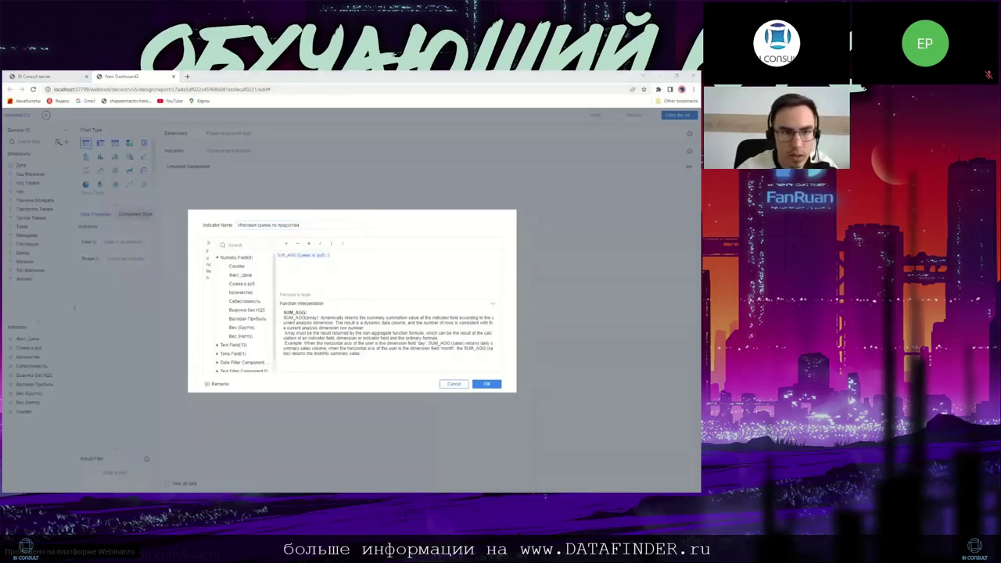
Step: Reword the indicator's name so that it begins with "Сумма по каждому" and save the indicator
click(288, 225)
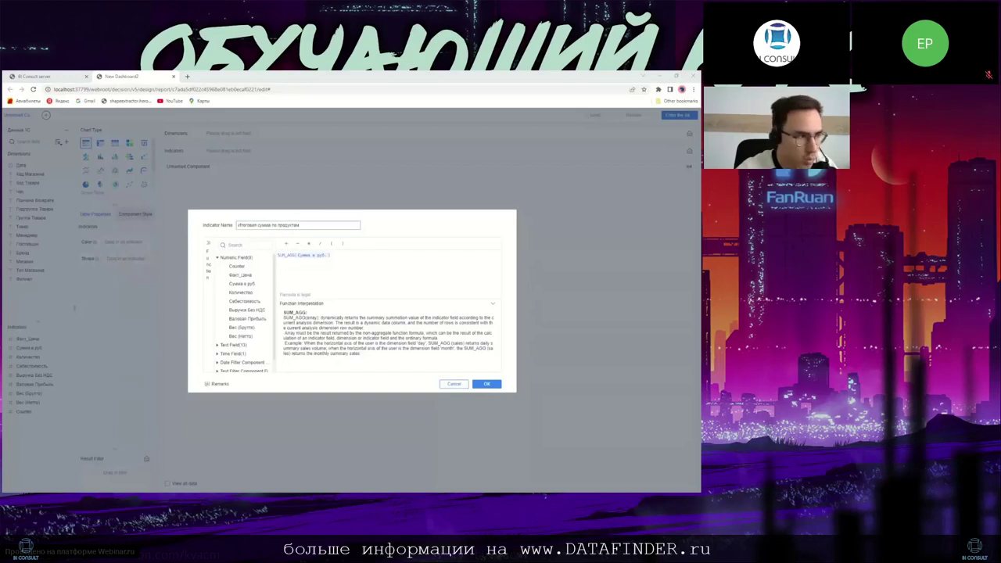
drag(274, 225, 192, 226)
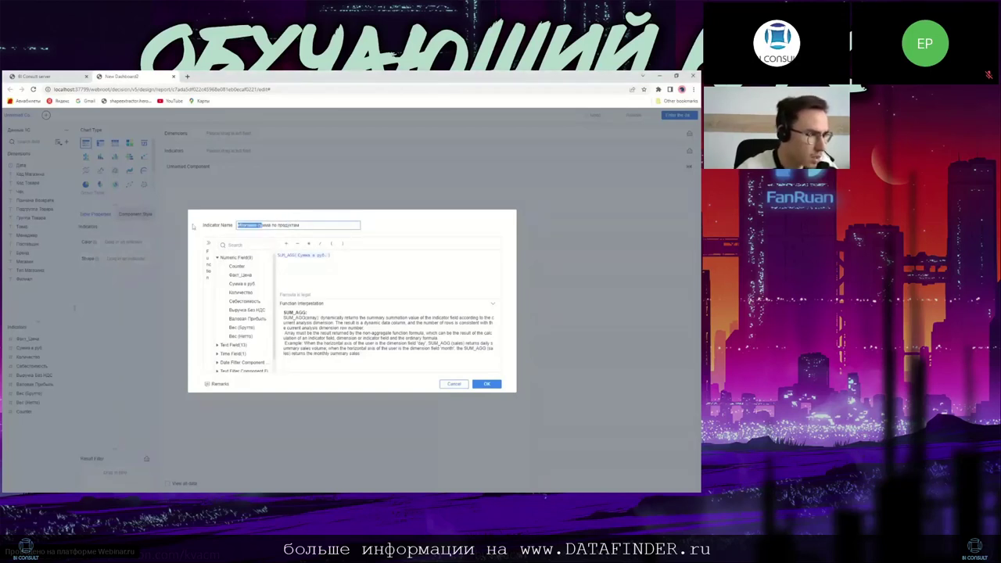
text(Цена)
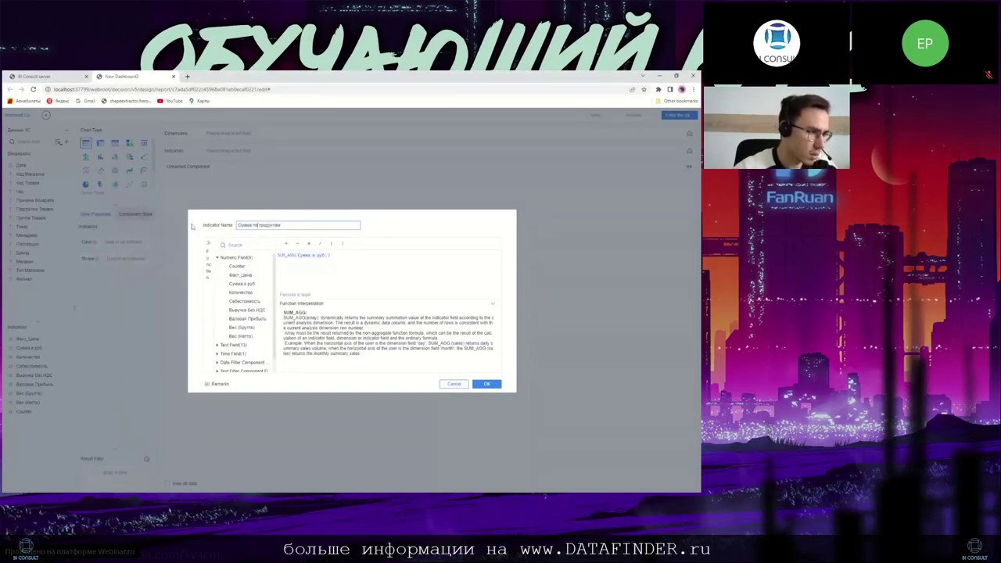
text(каждому)
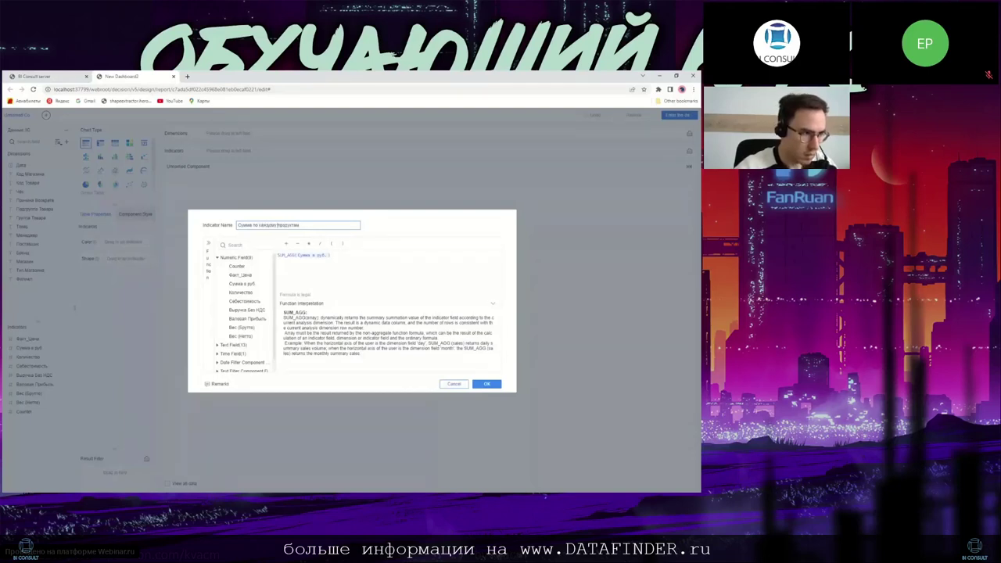
click(486, 384)
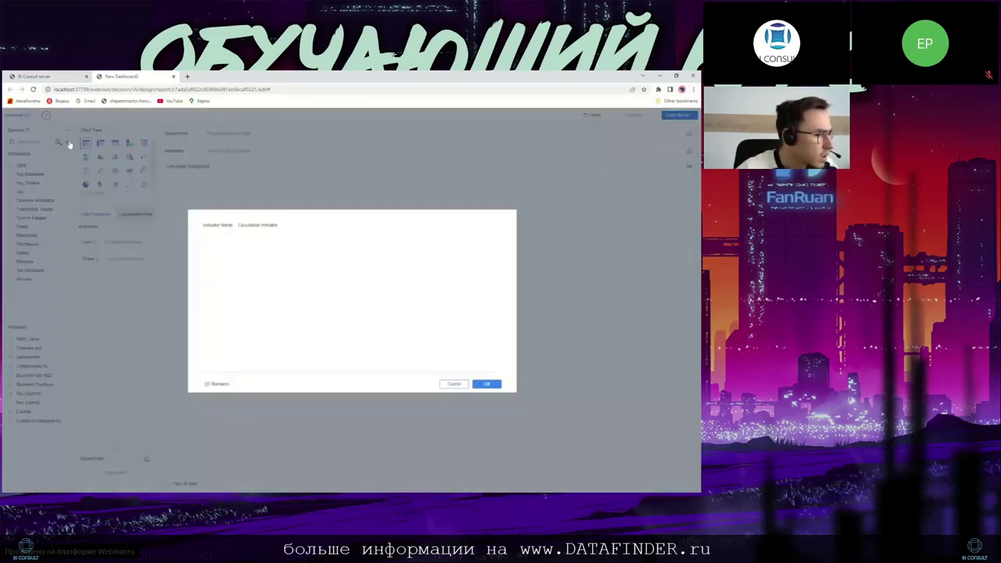
Step: Add a calculated indicator to the component with the formula TOTAL(SUM_AGG(Сумма в руб.))
click(67, 143)
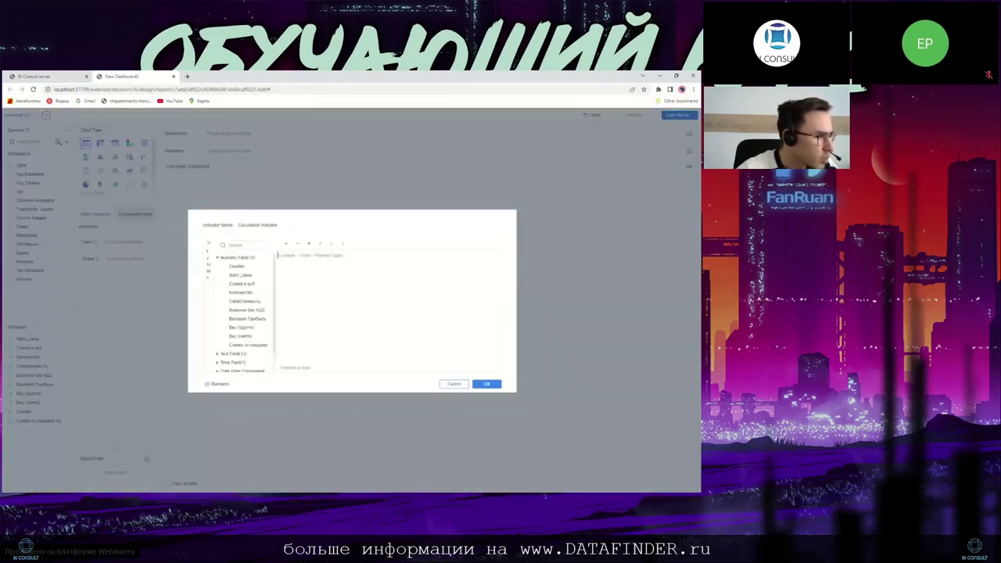
text(TOTAL()
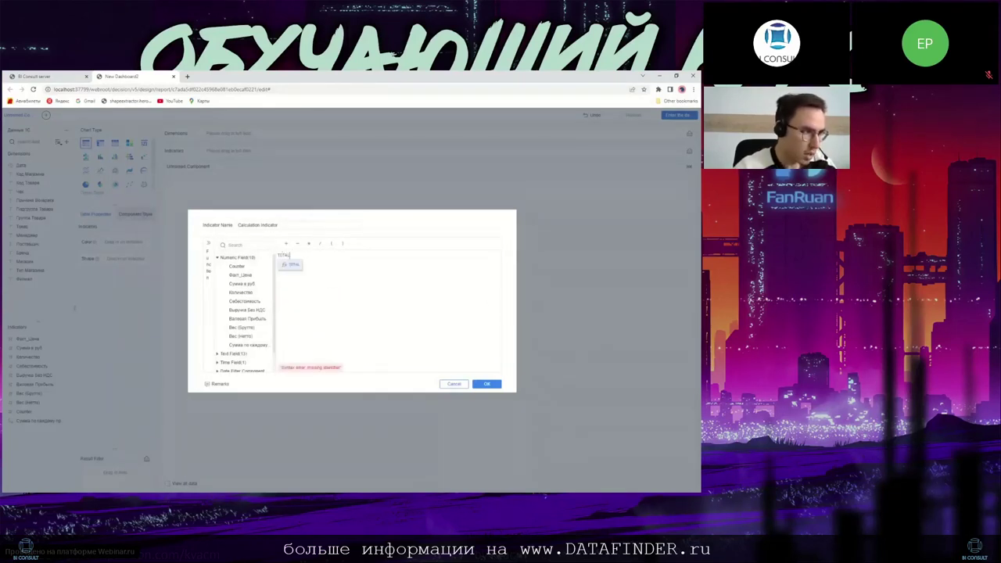
text())
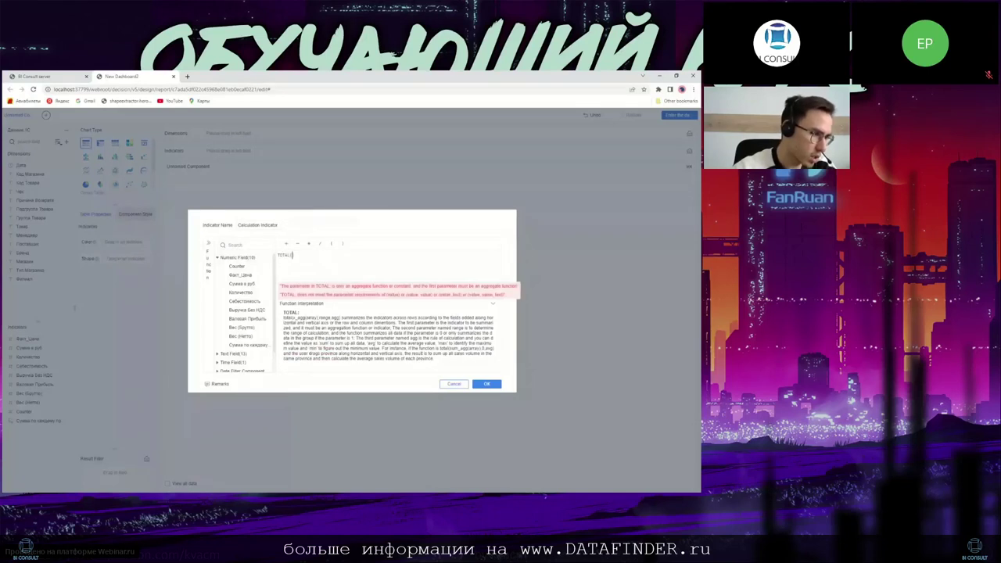
text(SUM)
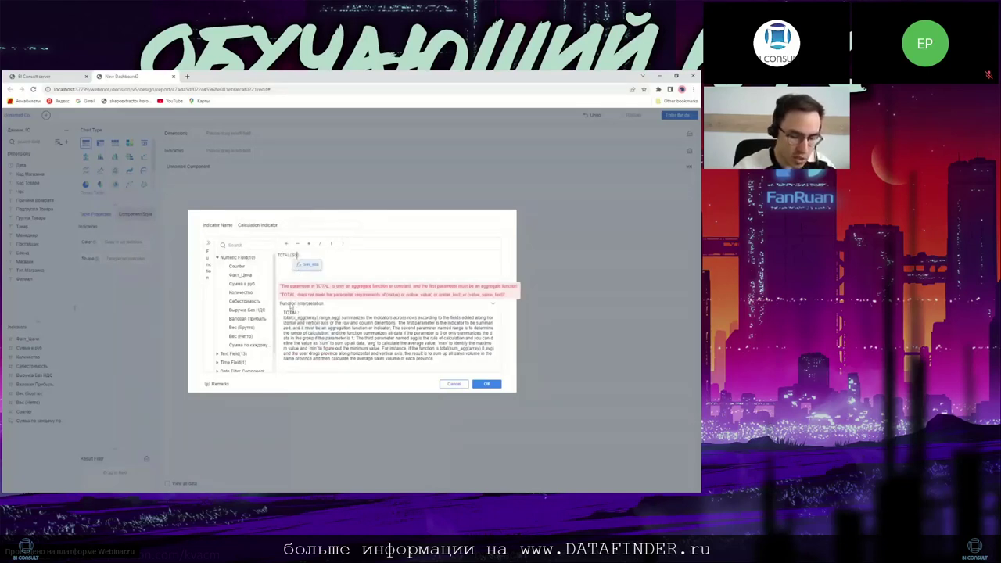
key(Return)
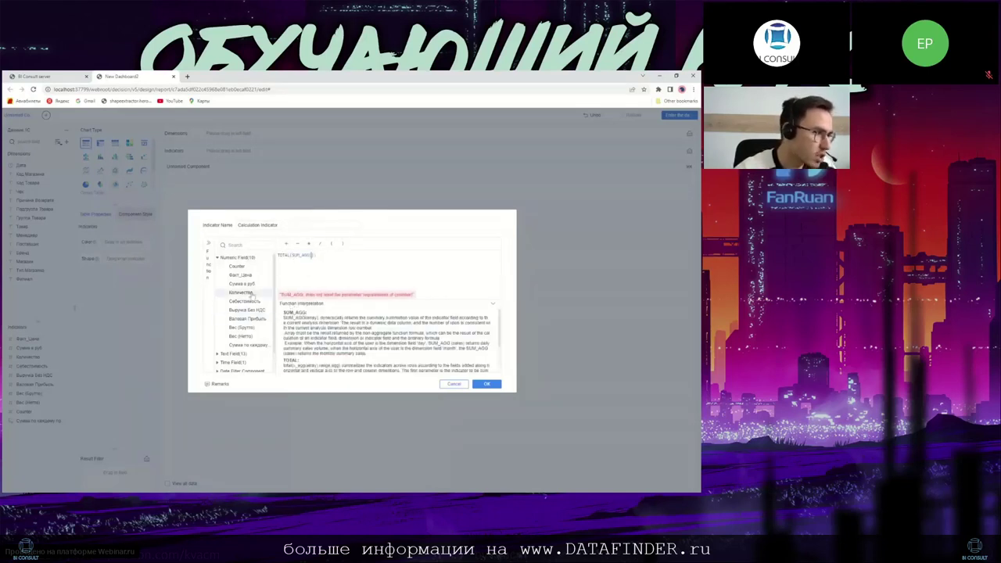
click(270, 282)
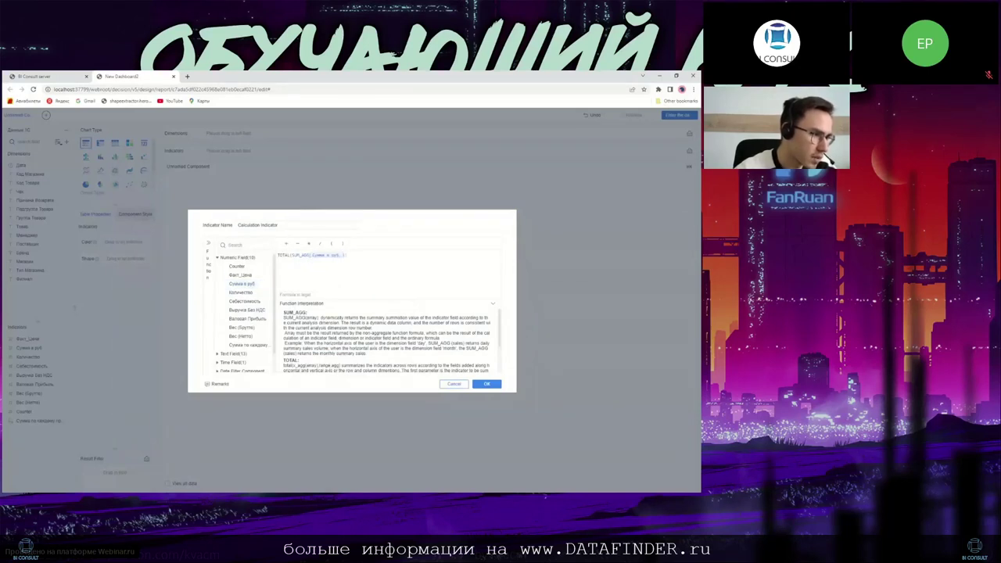
Step: Name the calculated indicator "Итого по продуктам" and save it
drag(278, 225, 238, 225)
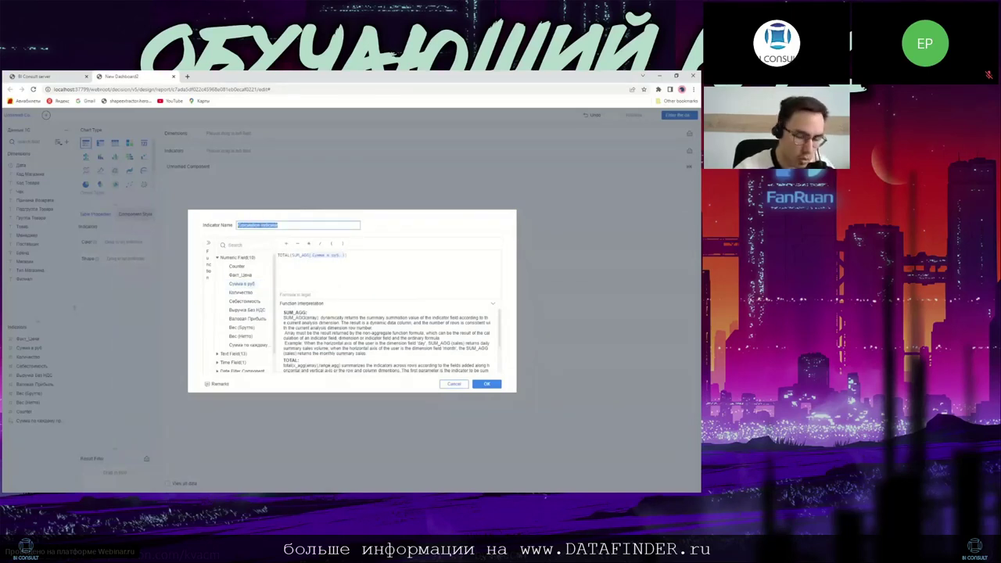
text(Итого по продуктам)
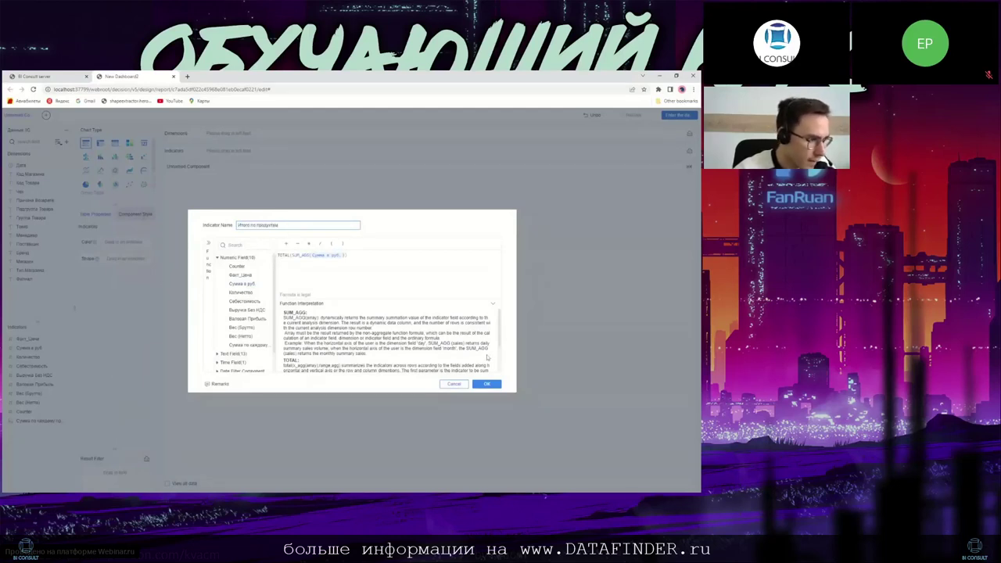
click(495, 386)
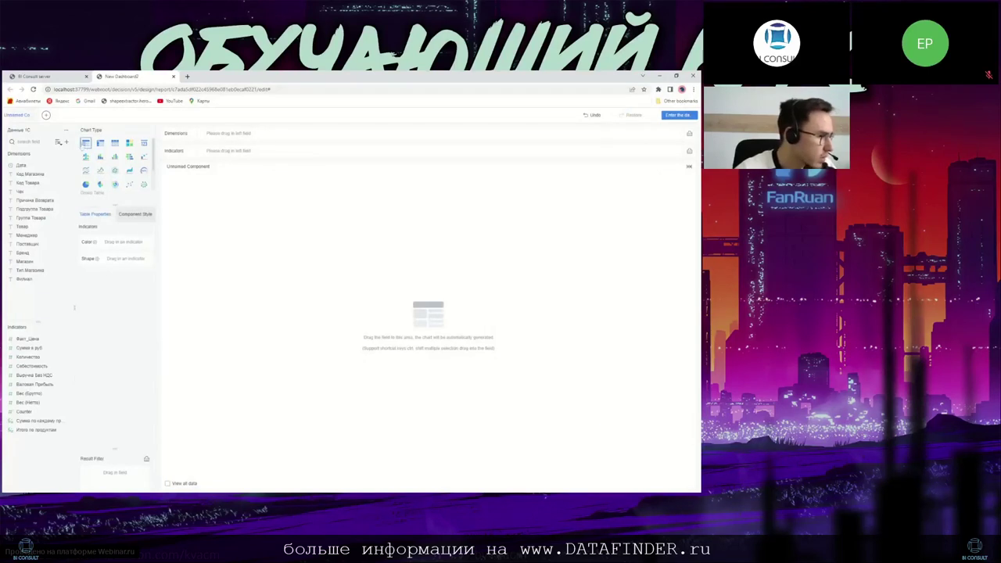
Step: Add a calculated indicator that divides ACC_SUM of the per-product sum indicator by Итого по продуктам
click(66, 142)
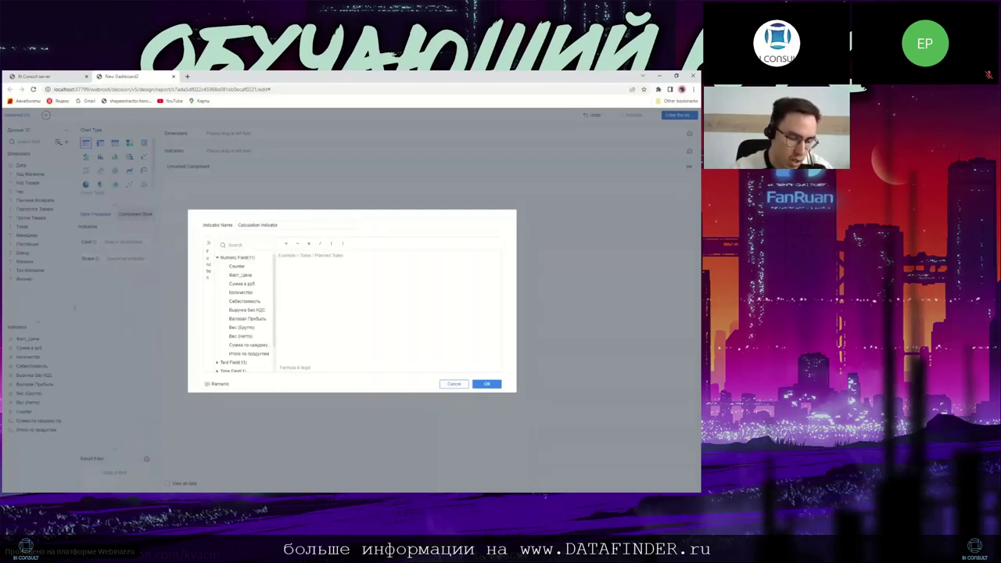
text(abs)
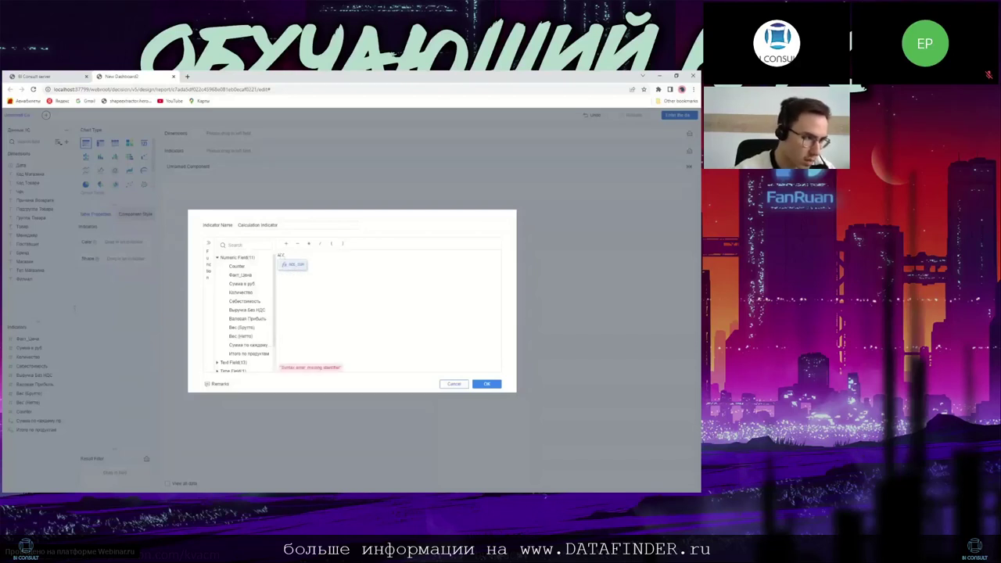
click(294, 265)
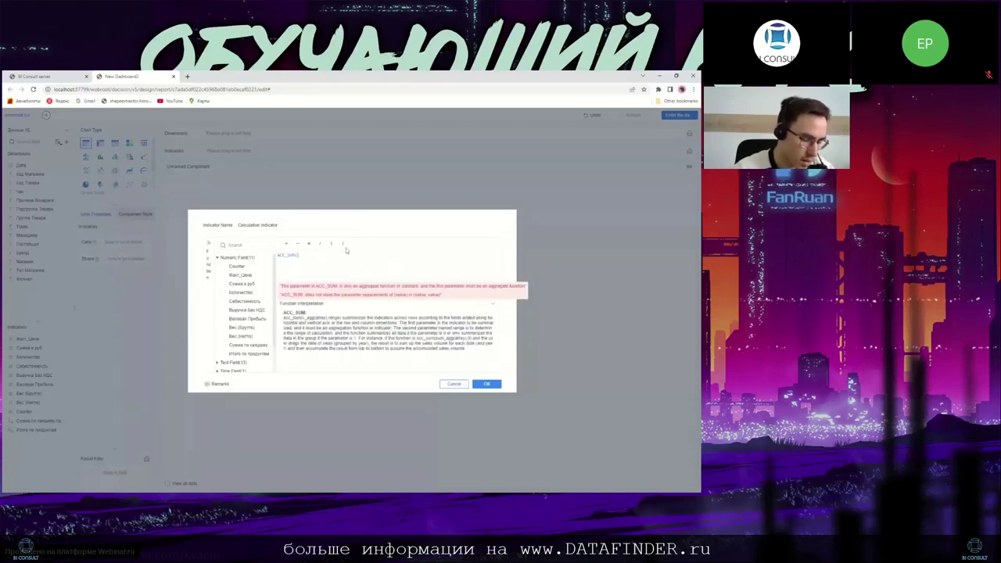
text(c)
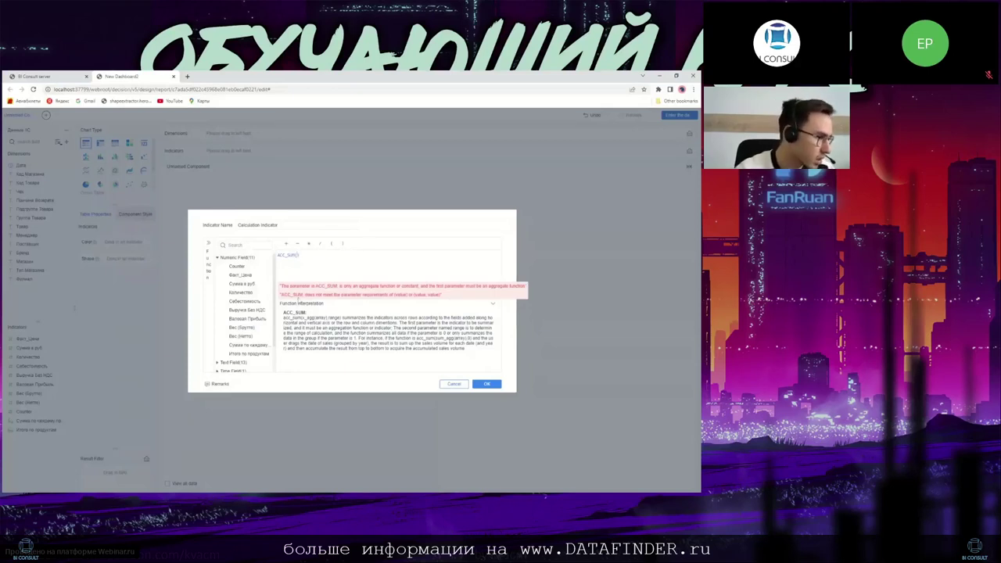
scroll(238, 329, down, 2)
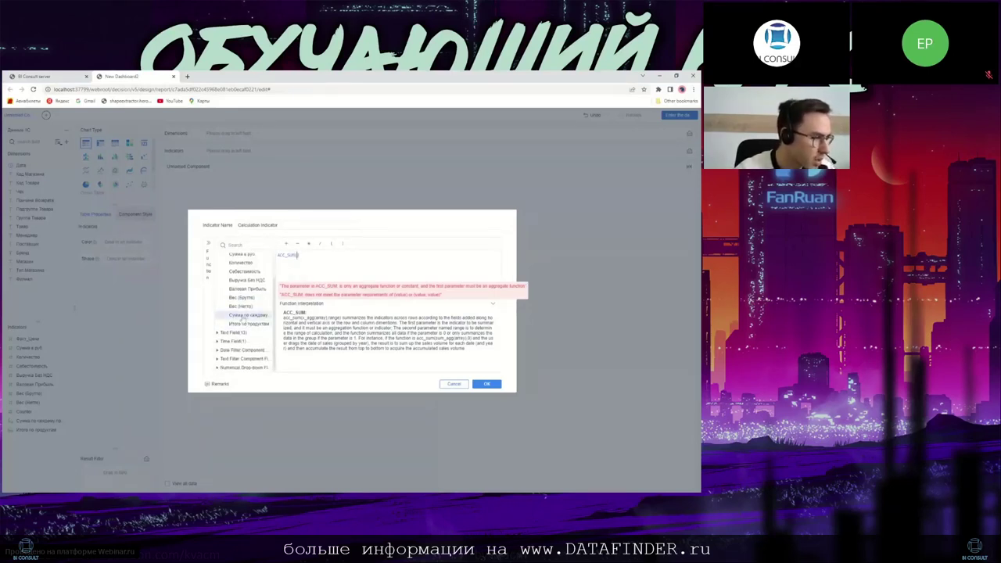
click(243, 317)
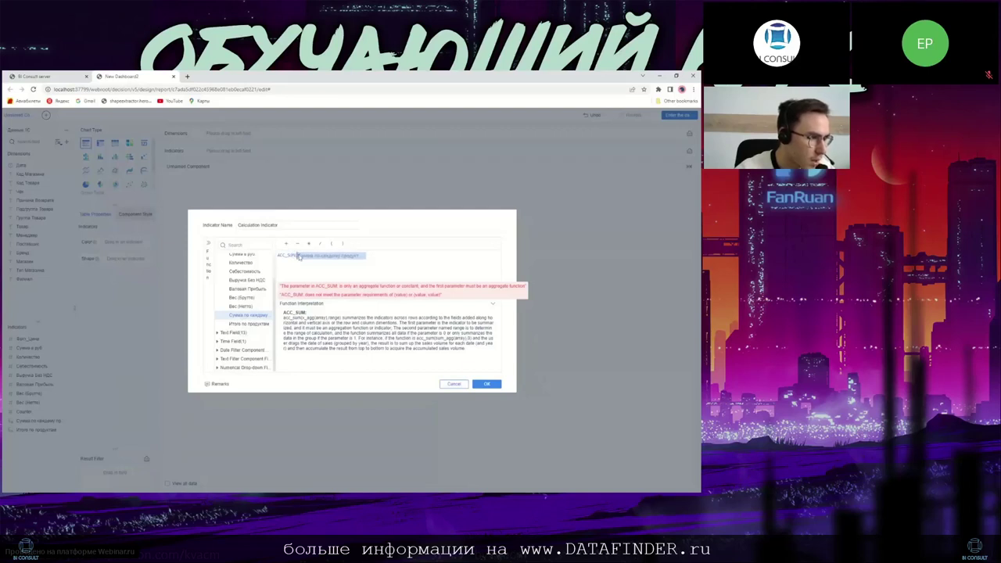
text())
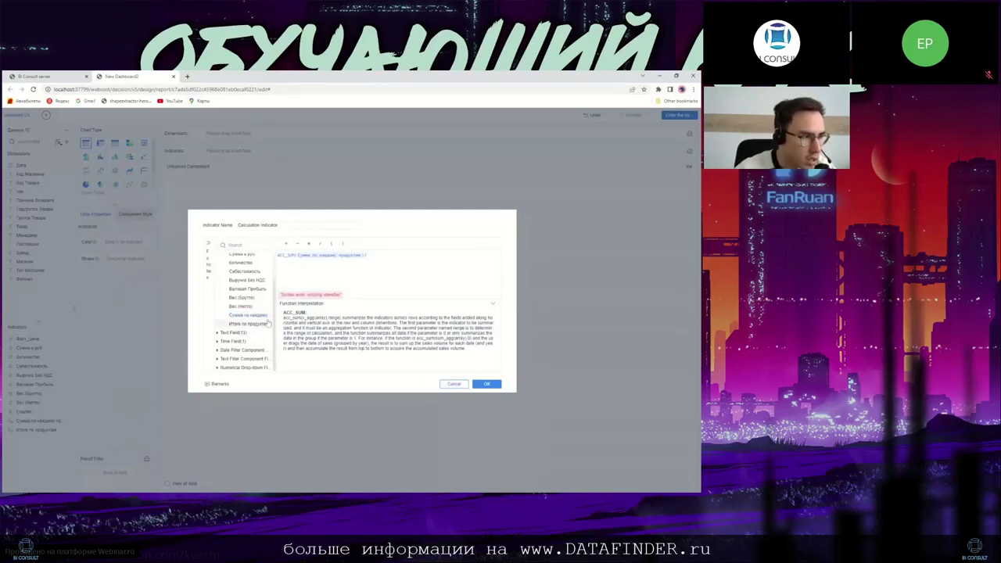
drag(249, 323, 421, 260)
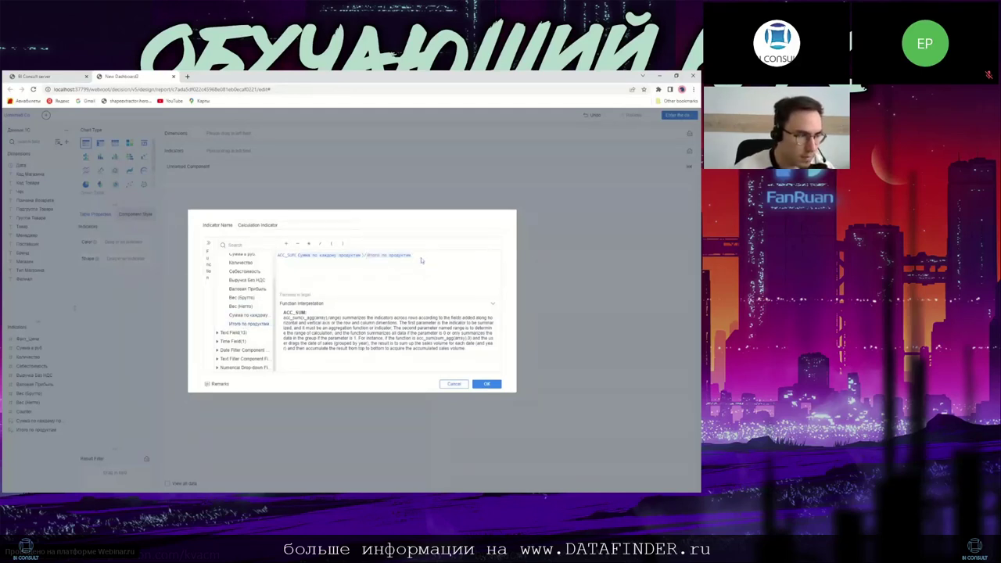
Step: Name the cumulative share indicator "Доля по показателю" and save it
click(266, 226)
drag(279, 226, 237, 226)
text(Доля по показателю)
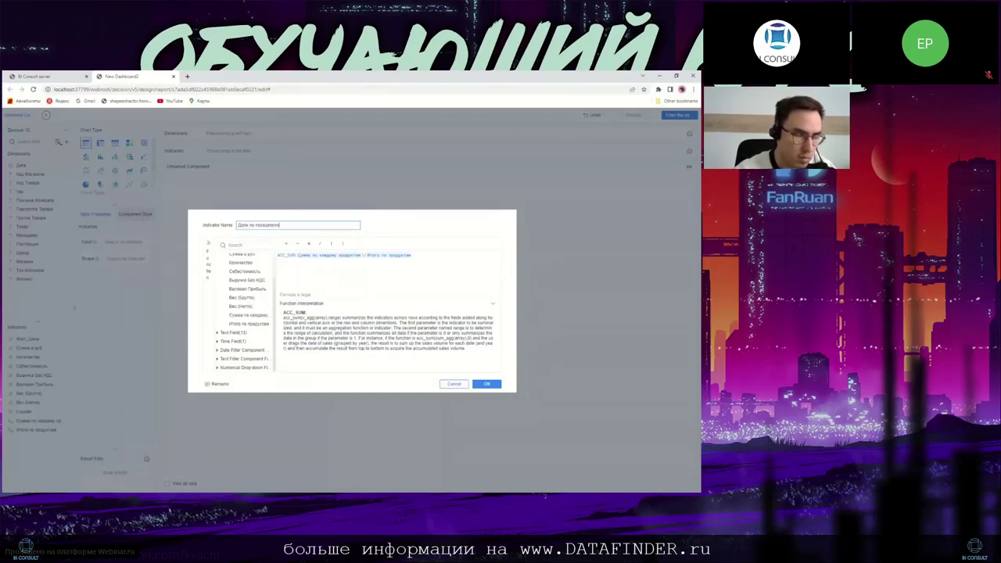
click(487, 384)
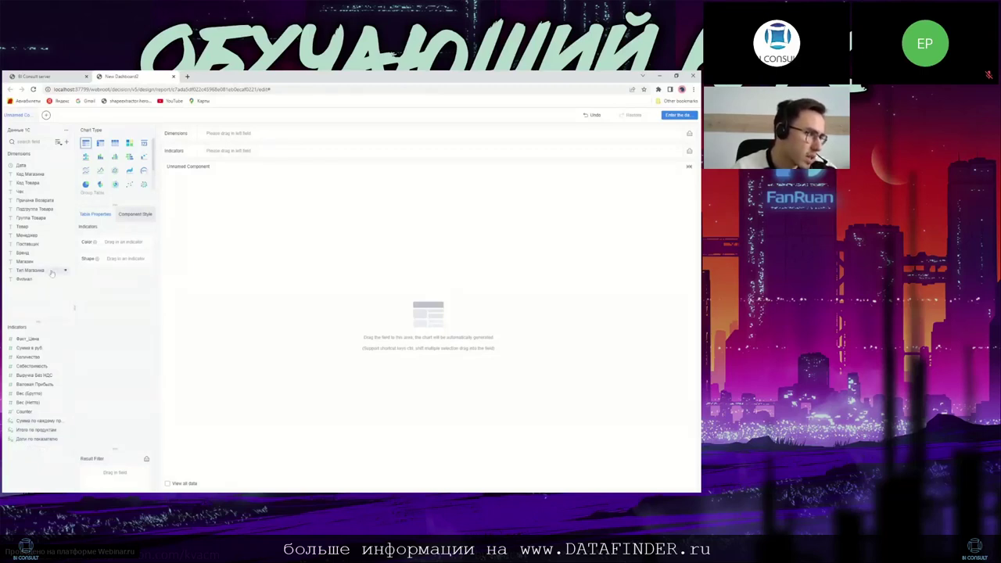
Step: Build a custom chart with Бренд on the horizontal axis and the per-product sum indicator on the vertical axis
drag(31, 256, 209, 133)
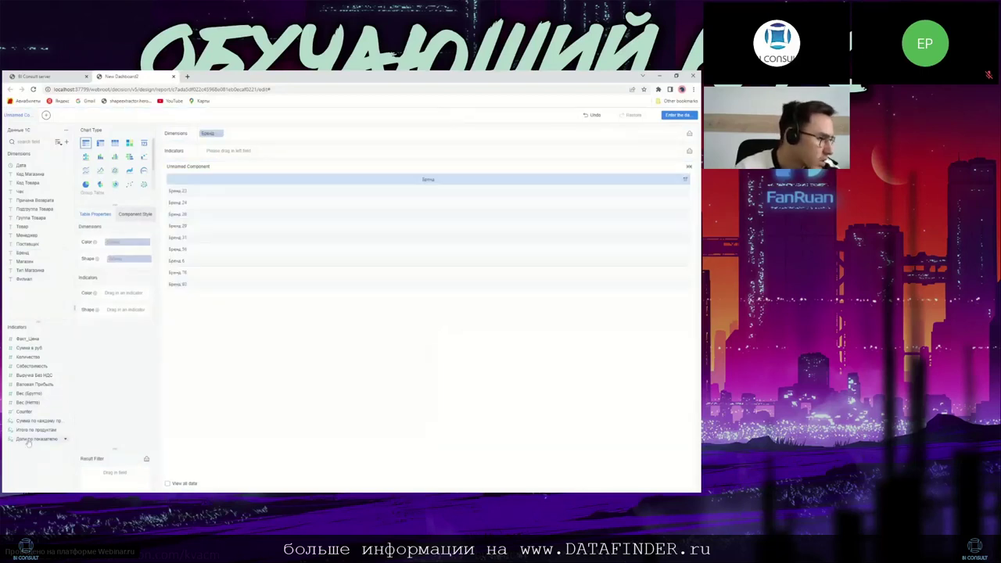
drag(37, 439, 51, 324)
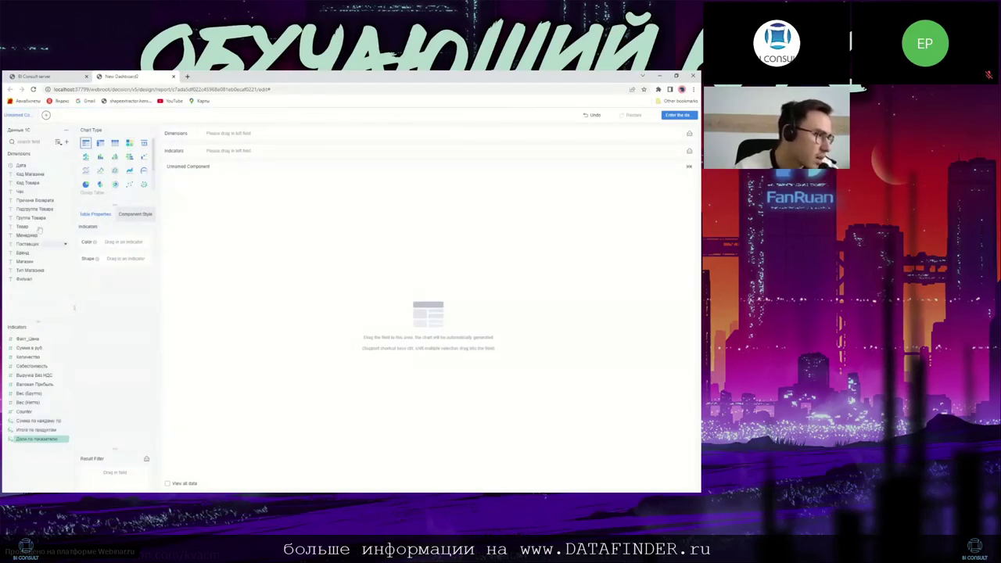
click(130, 143)
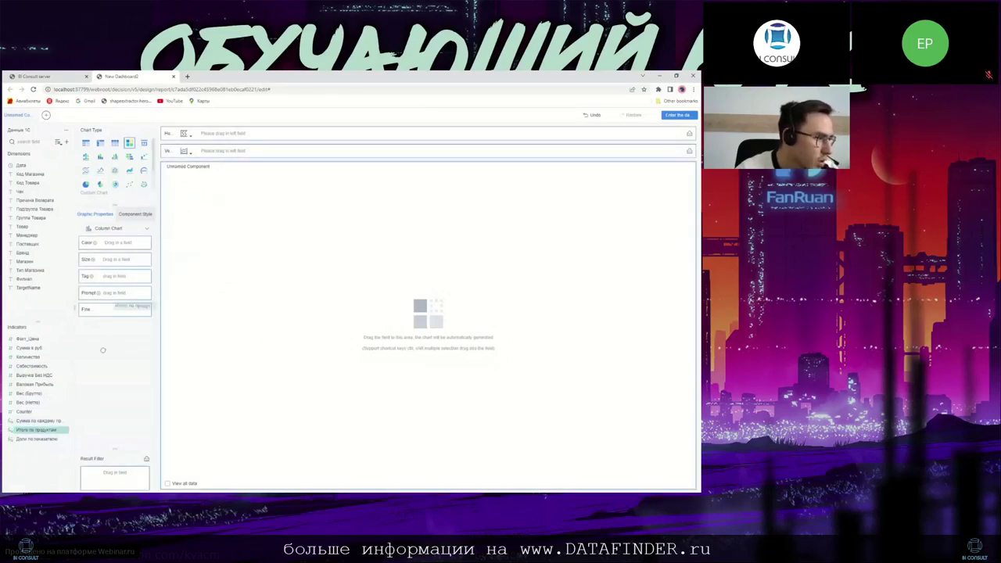
drag(34, 422, 235, 151)
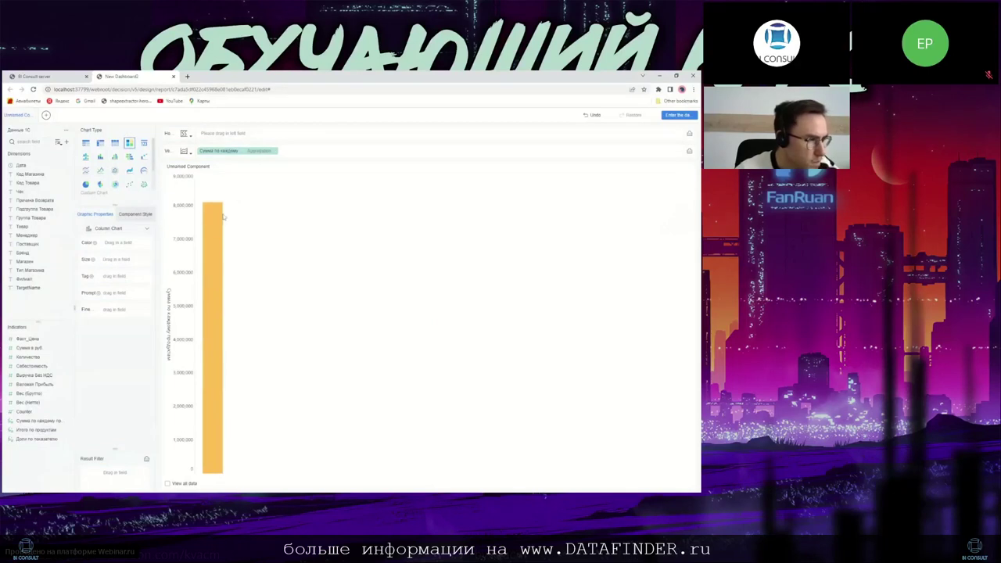
drag(35, 255, 232, 136)
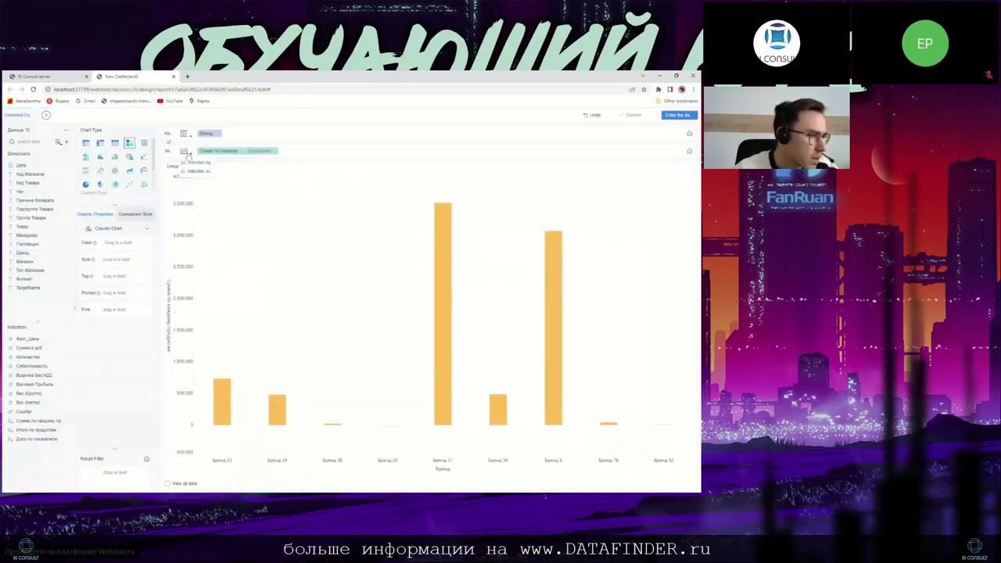
Step: Add Доля по показателю to the chart's vertical axis and display that indicator as a line
click(183, 151)
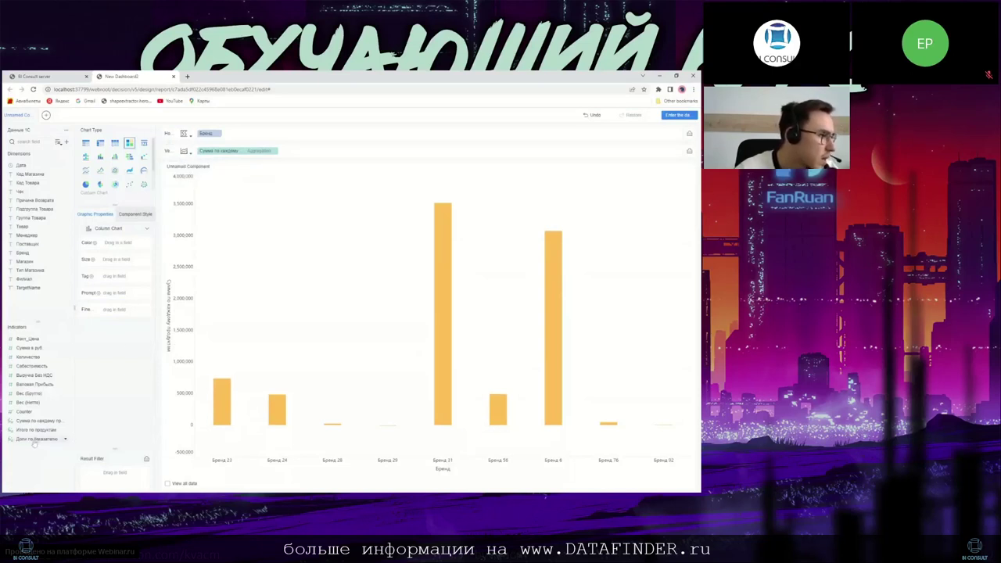
drag(36, 438, 325, 151)
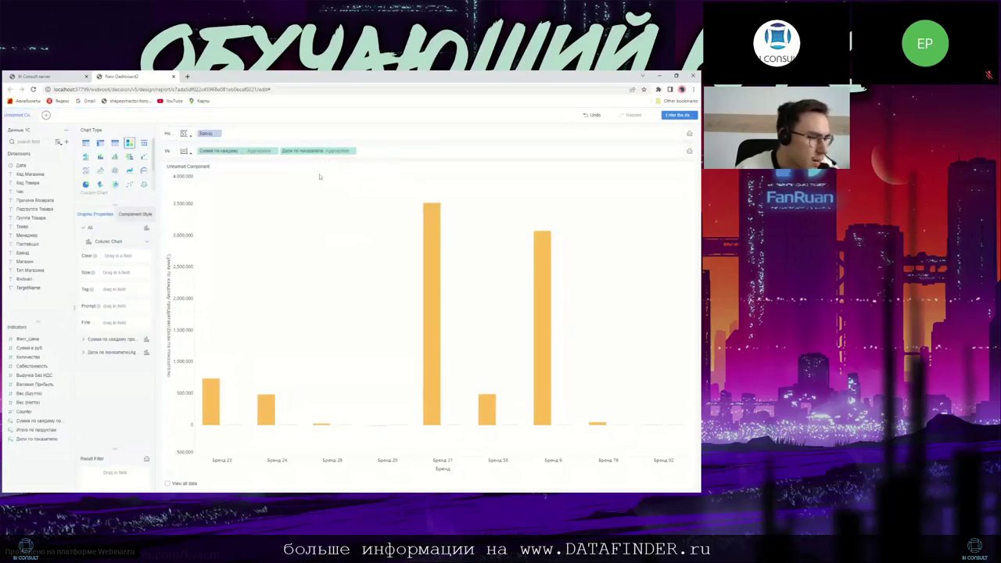
click(114, 352)
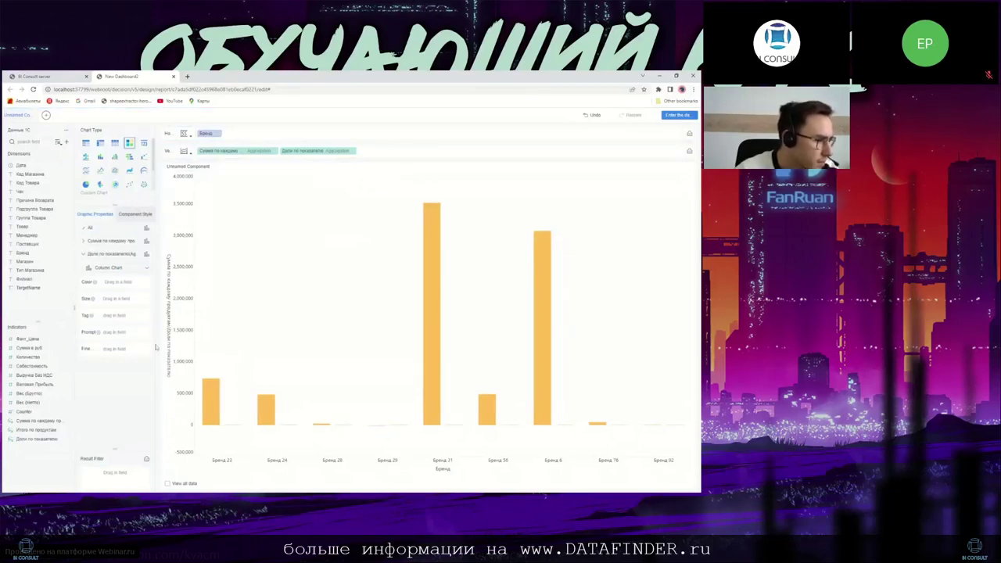
click(119, 269)
click(105, 311)
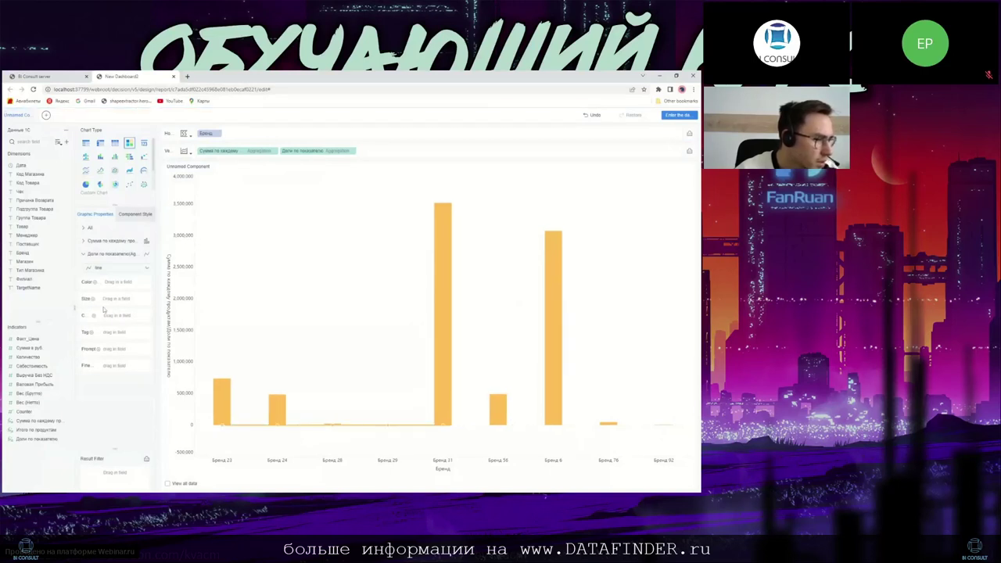
Step: Set the colour of the Доля по показателю line to dark grey
mouse_move(226, 427)
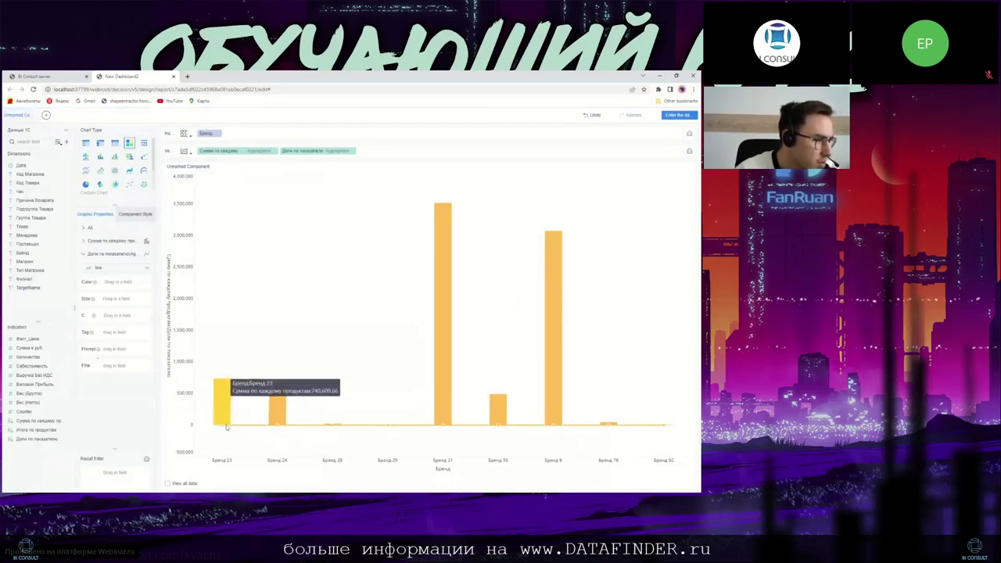
mouse_move(393, 420)
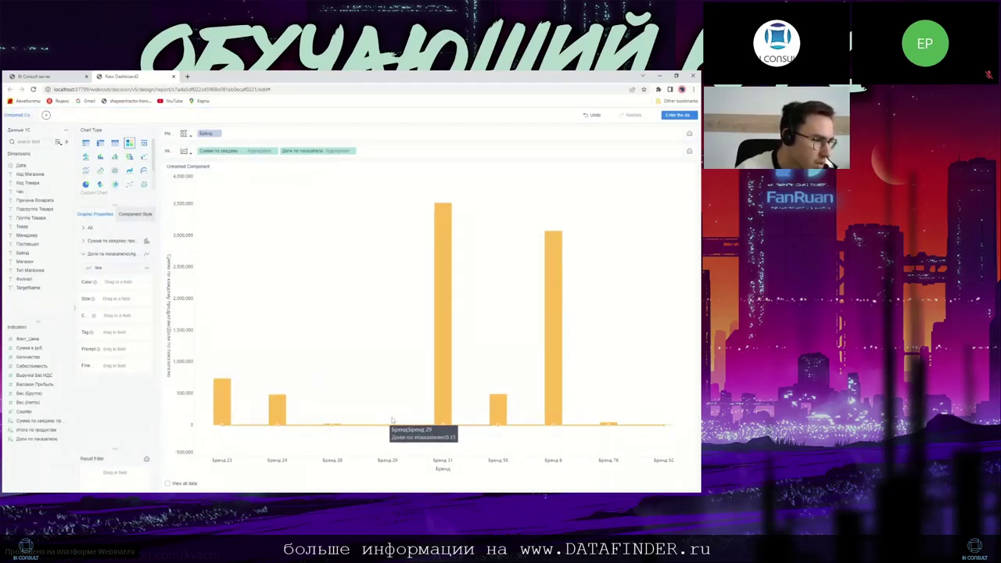
click(112, 268)
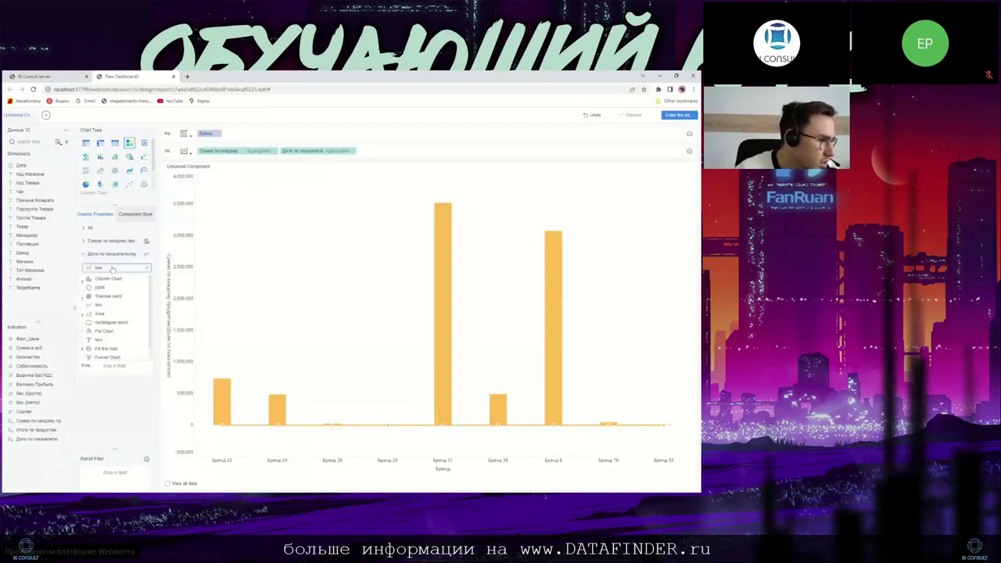
click(108, 270)
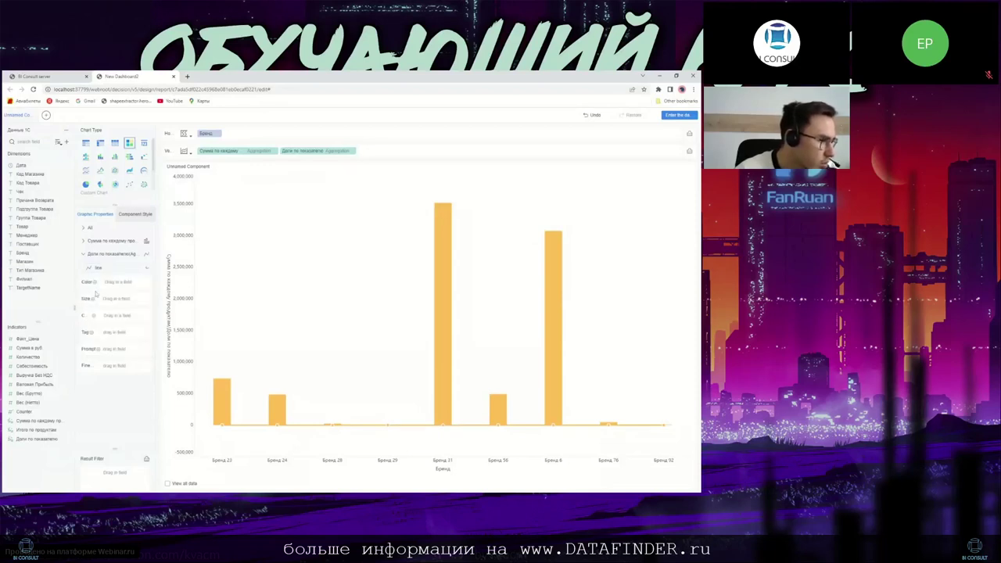
click(93, 282)
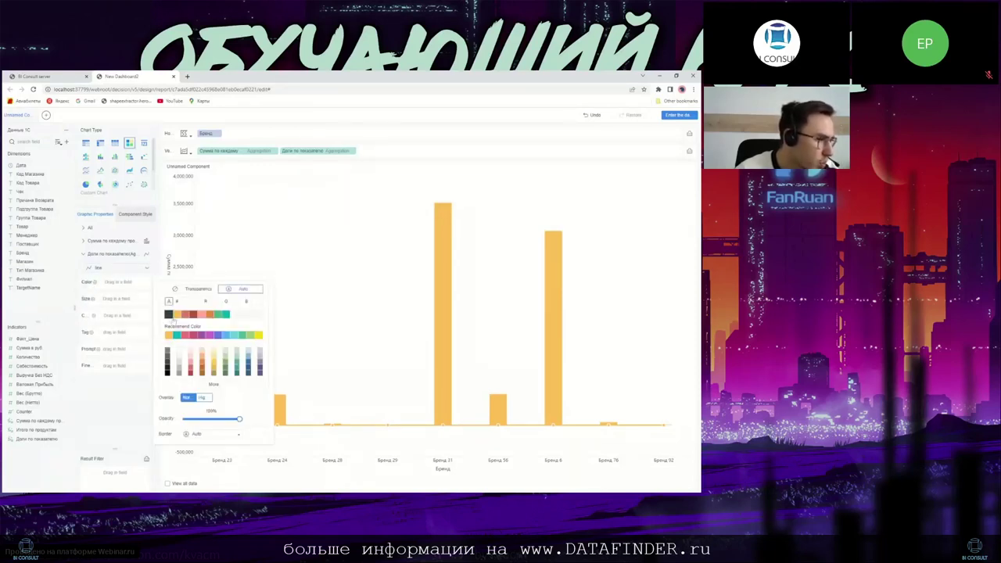
click(169, 314)
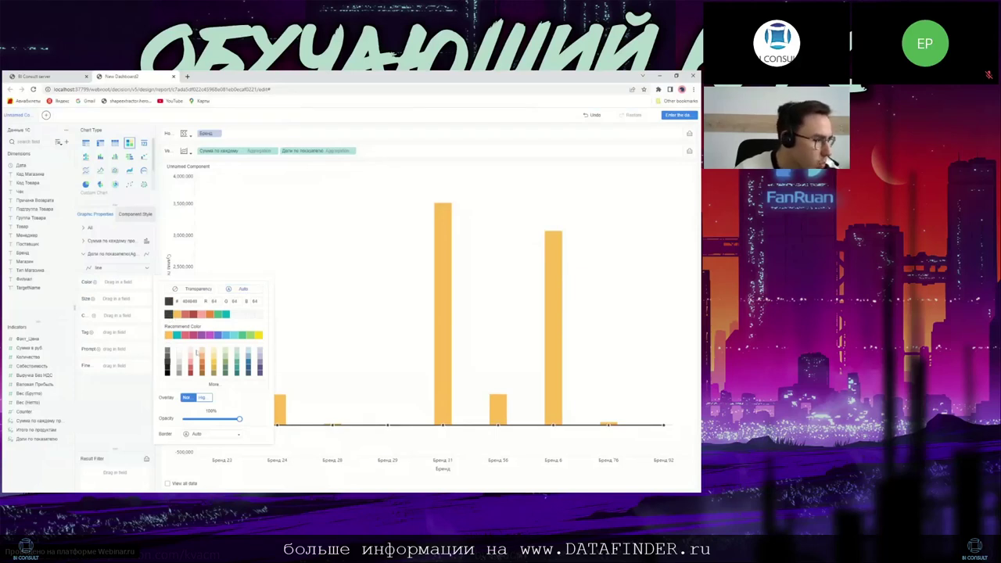
click(91, 299)
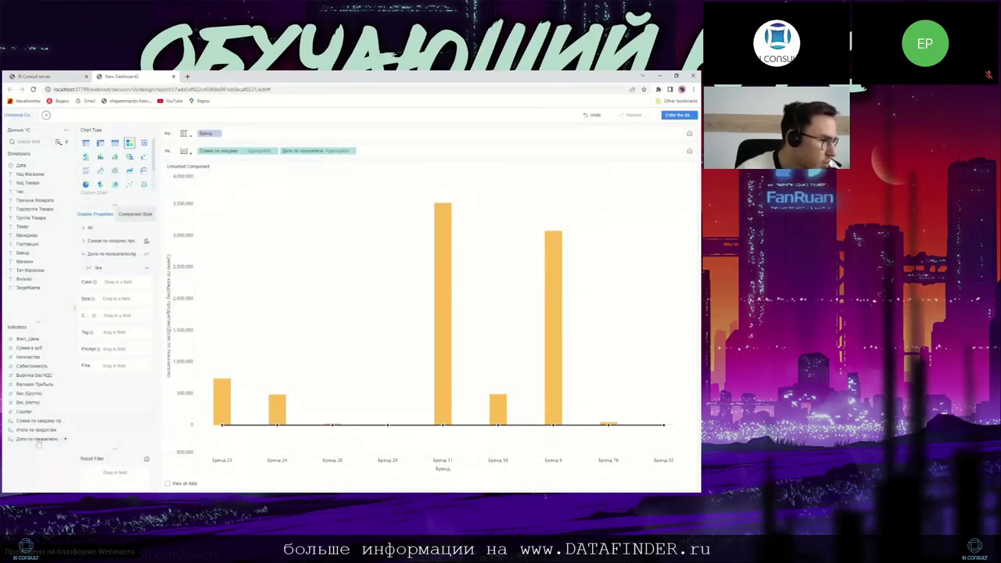
Step: Label the line with Доля по показателю and format the labels as percentages without decimal places
drag(37, 439, 125, 334)
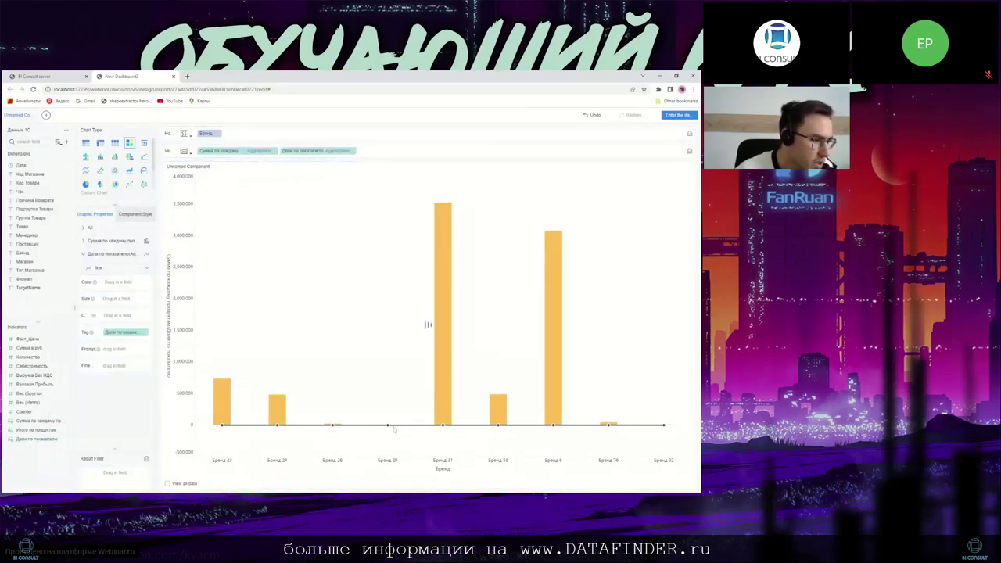
click(146, 333)
click(180, 370)
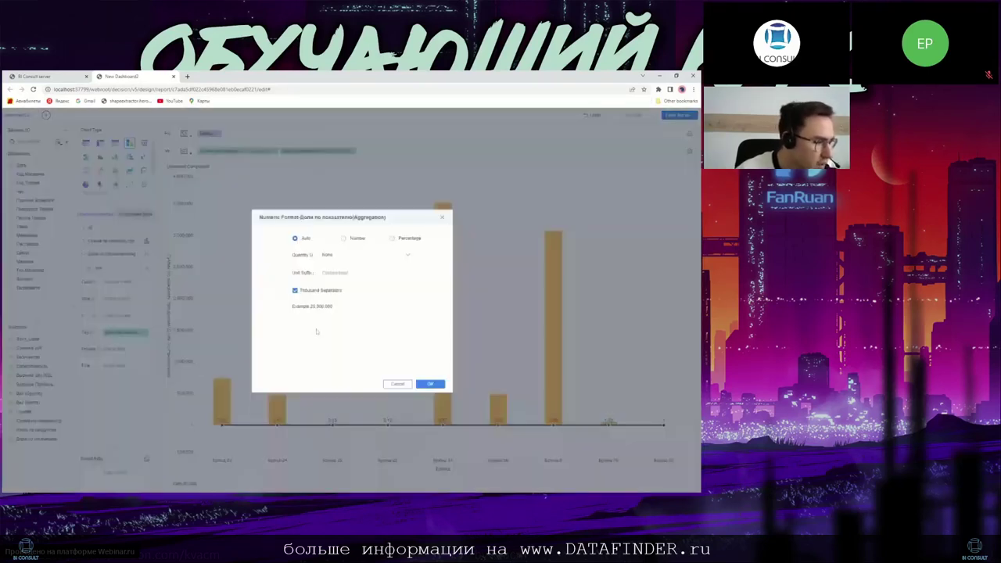
click(403, 239)
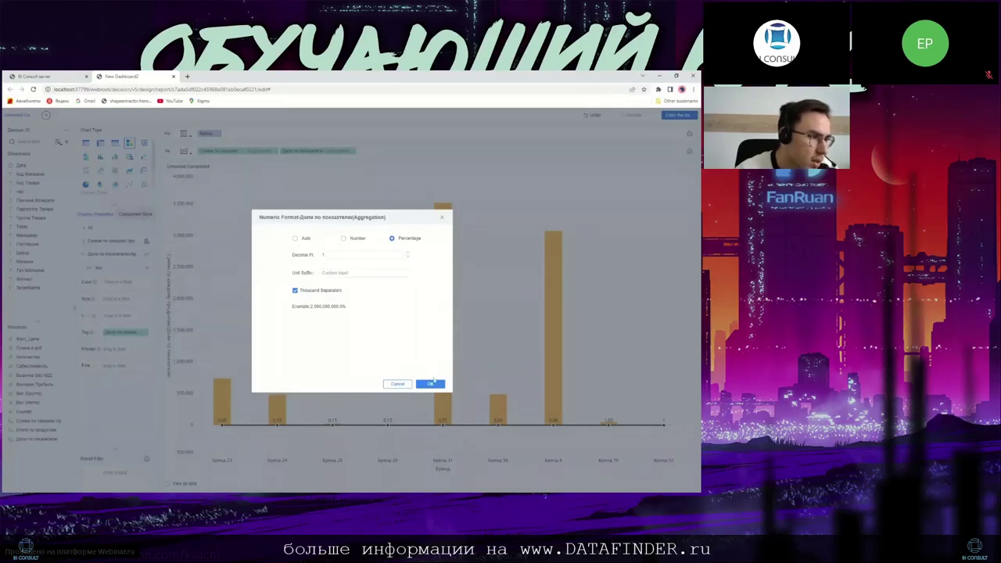
click(408, 259)
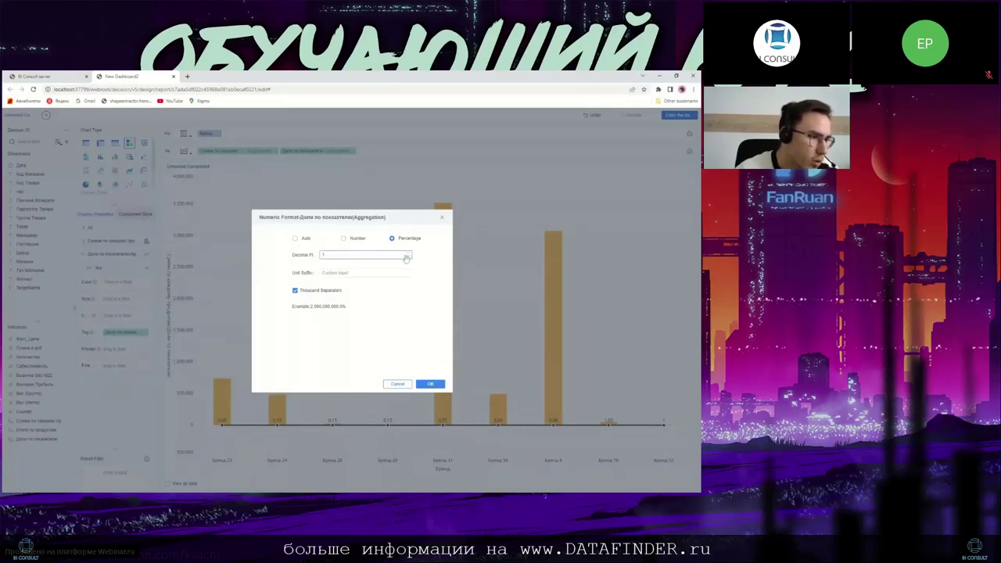
click(431, 384)
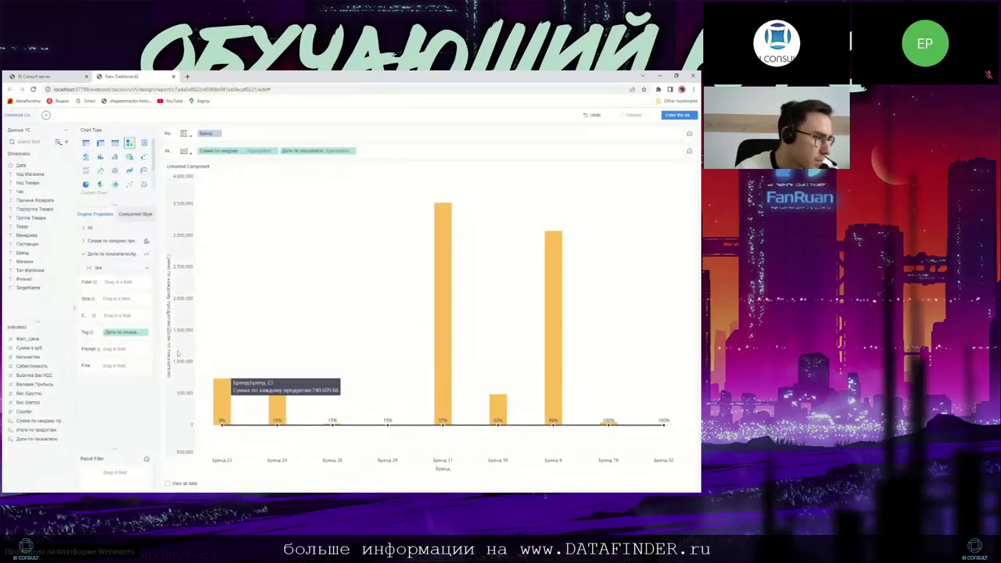
Step: Label the columns of the per-product sum indicator with their own sum values
click(236, 152)
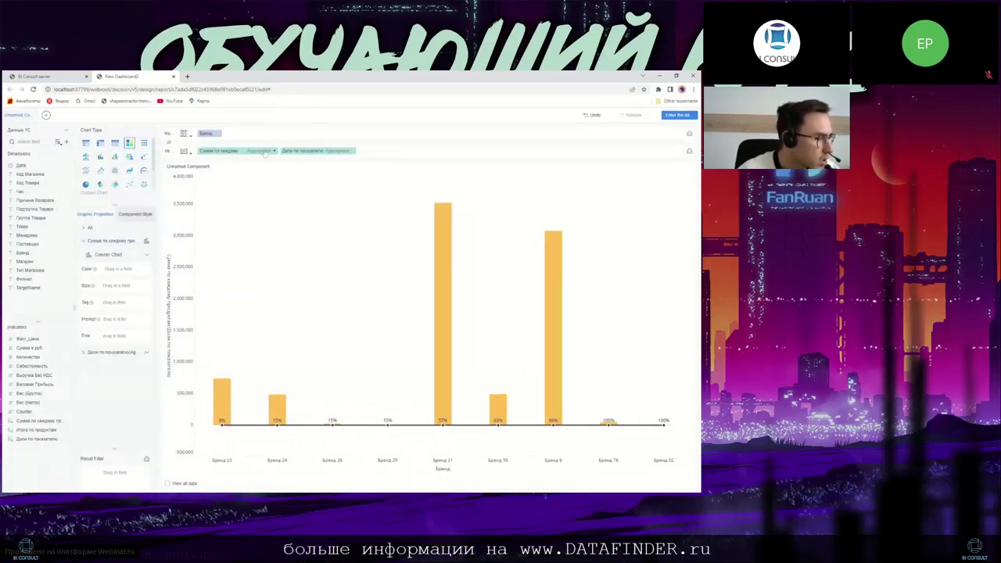
drag(34, 423, 121, 303)
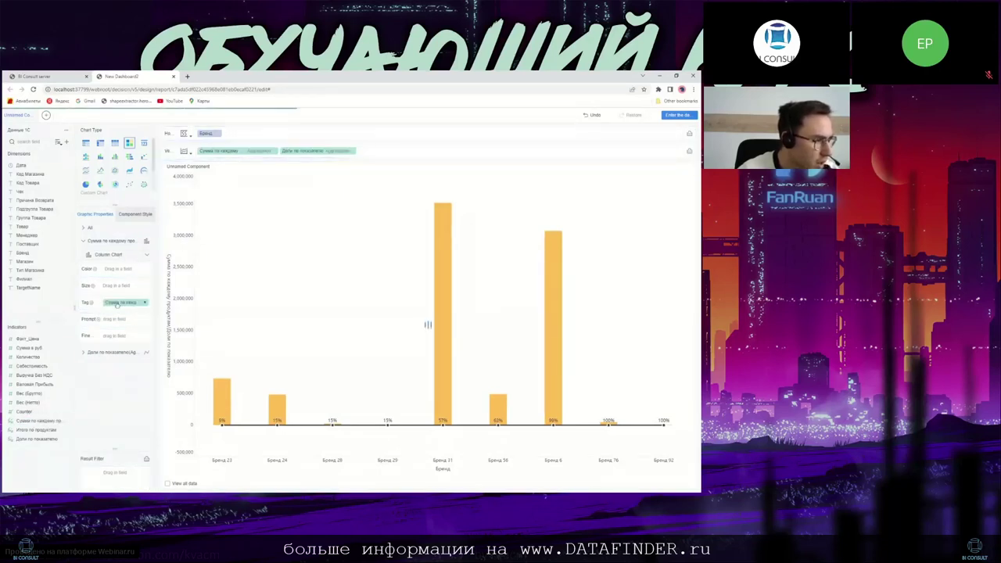
mouse_move(443, 226)
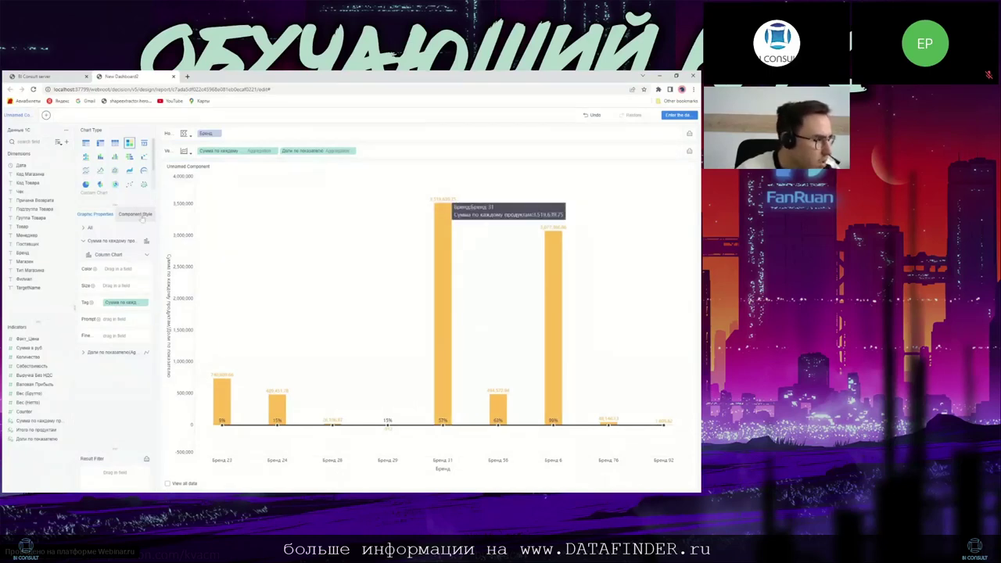
Step: Set the chart's adaptive display to Overall adaptation
click(137, 214)
click(103, 294)
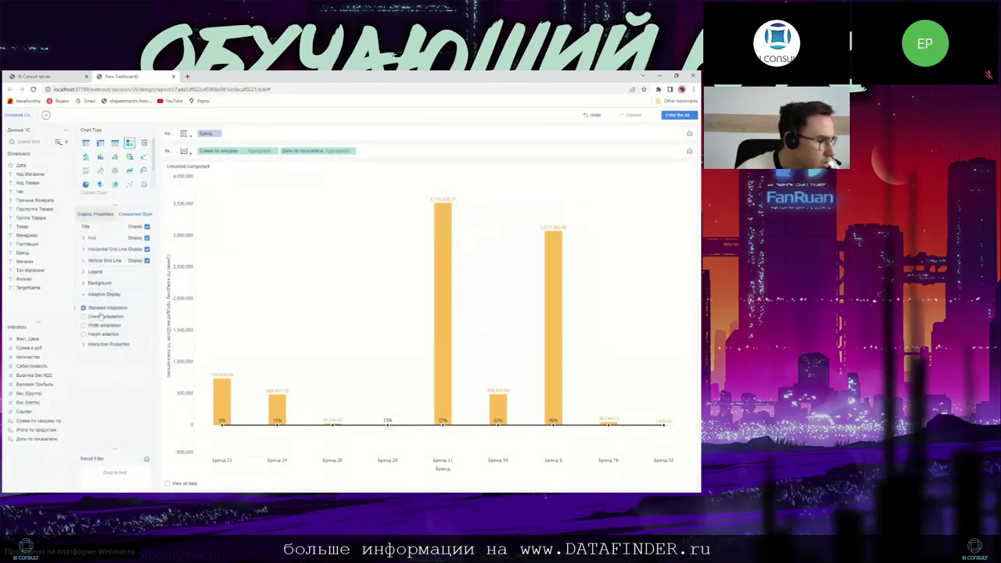
click(100, 316)
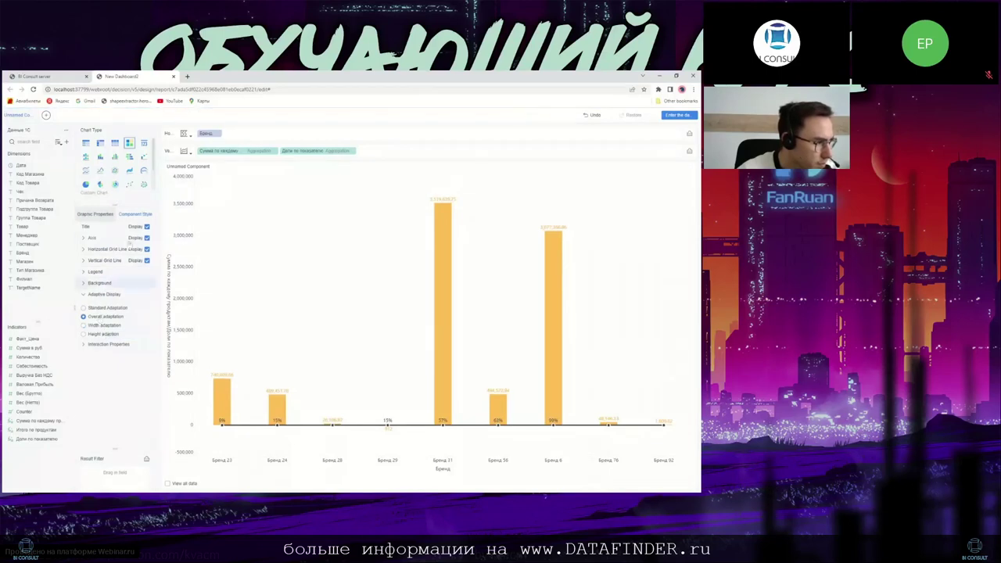
click(94, 213)
Step: Sort Бренд on the horizontal axis in descending order by the per-product sum indicator
click(218, 134)
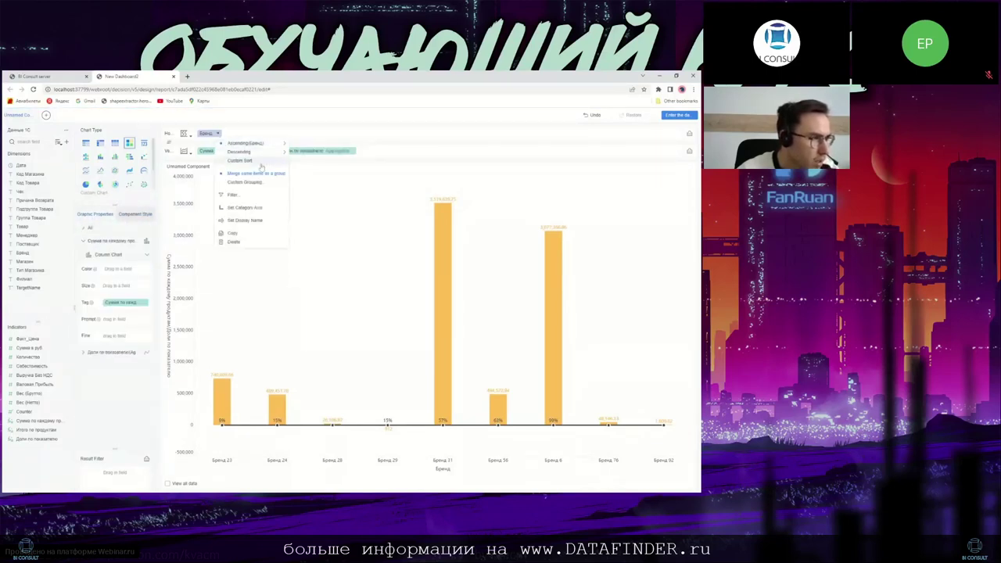
mouse_move(254, 153)
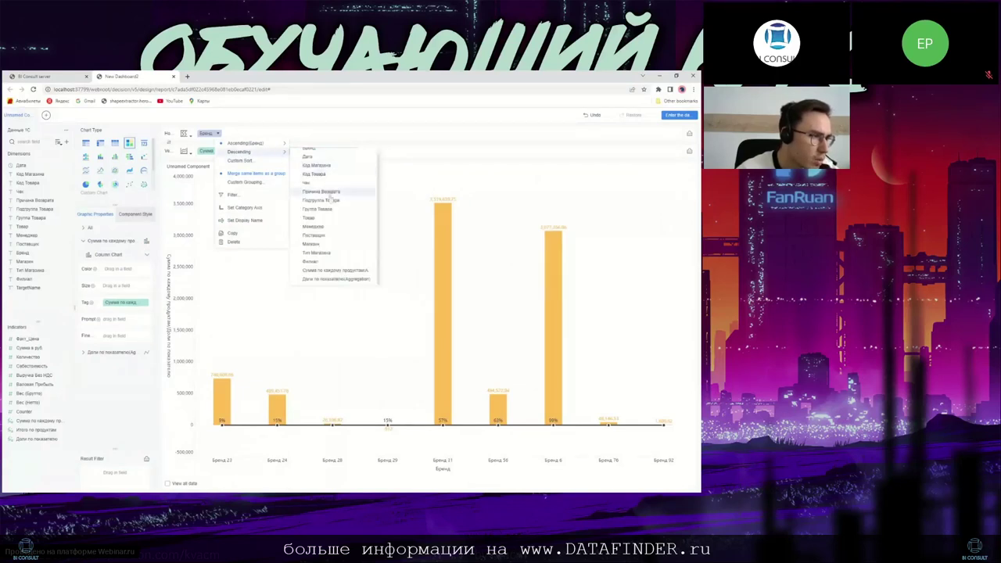
click(324, 272)
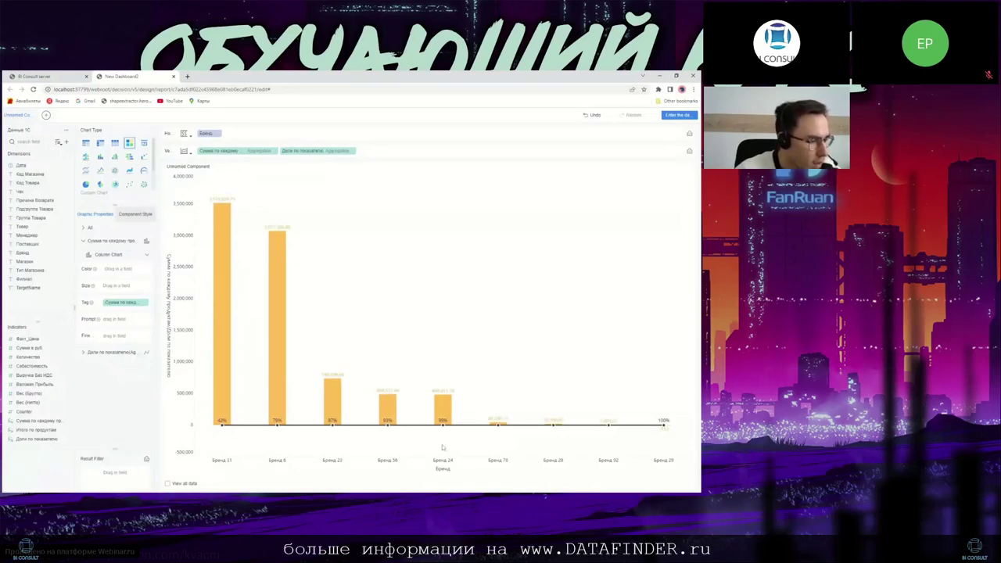
Step: Assign Доля по показателю to the right-value axis and hide that axis's labels and title
click(353, 151)
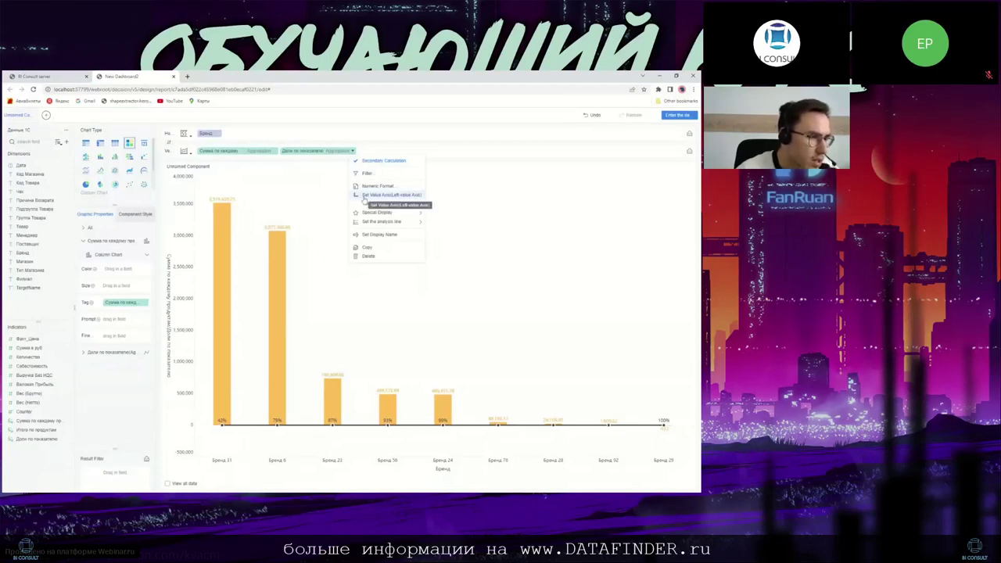
click(364, 194)
click(320, 229)
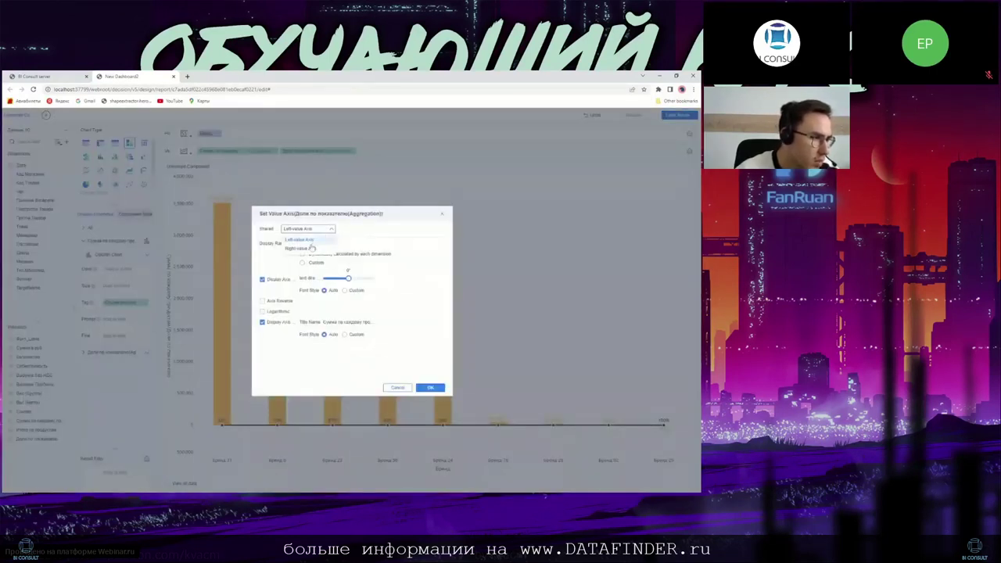
click(309, 248)
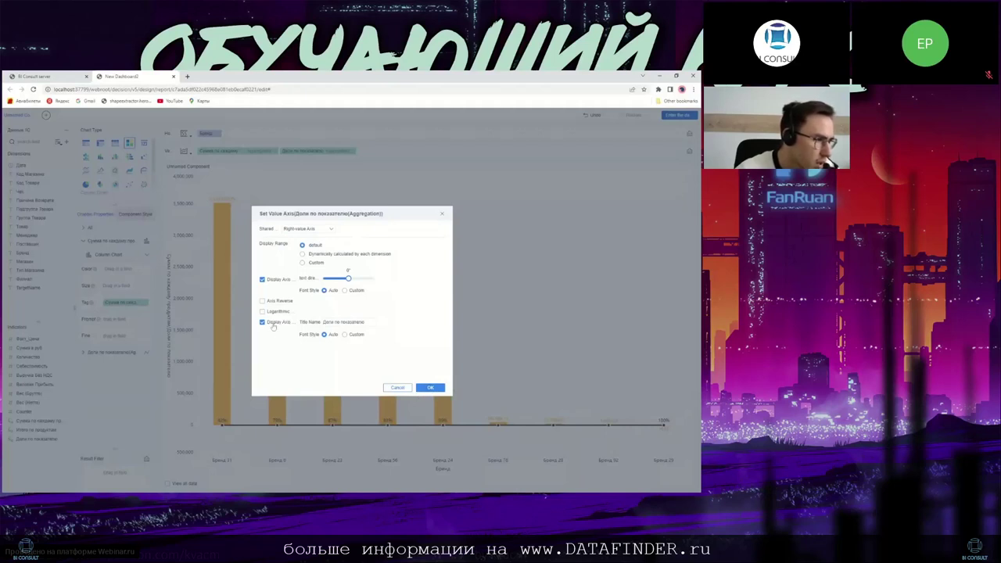
click(271, 323)
click(274, 279)
click(431, 387)
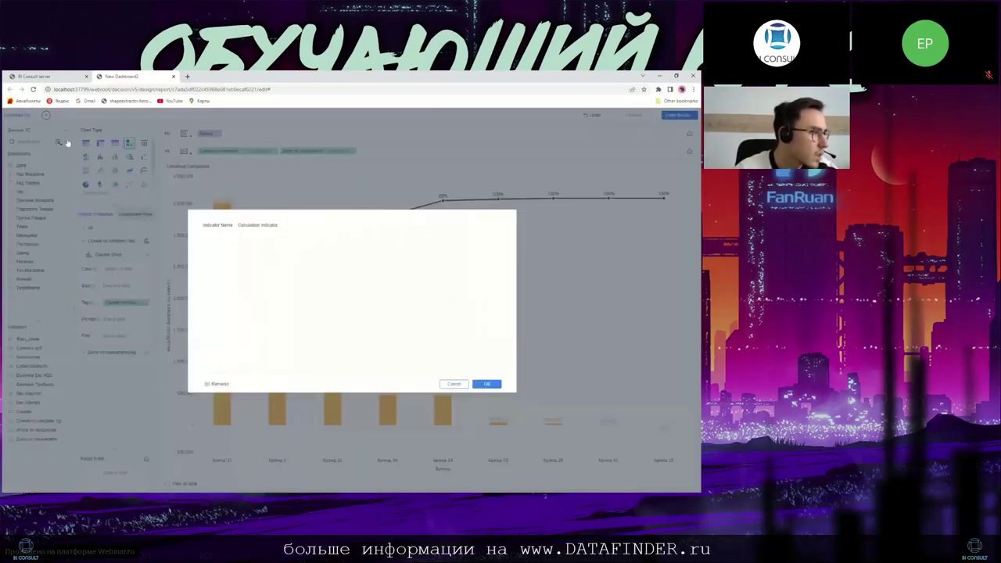
Step: Create a calculation indicator with an IF formula that returns 1 when Доля по показателю is below 0.8
click(68, 142)
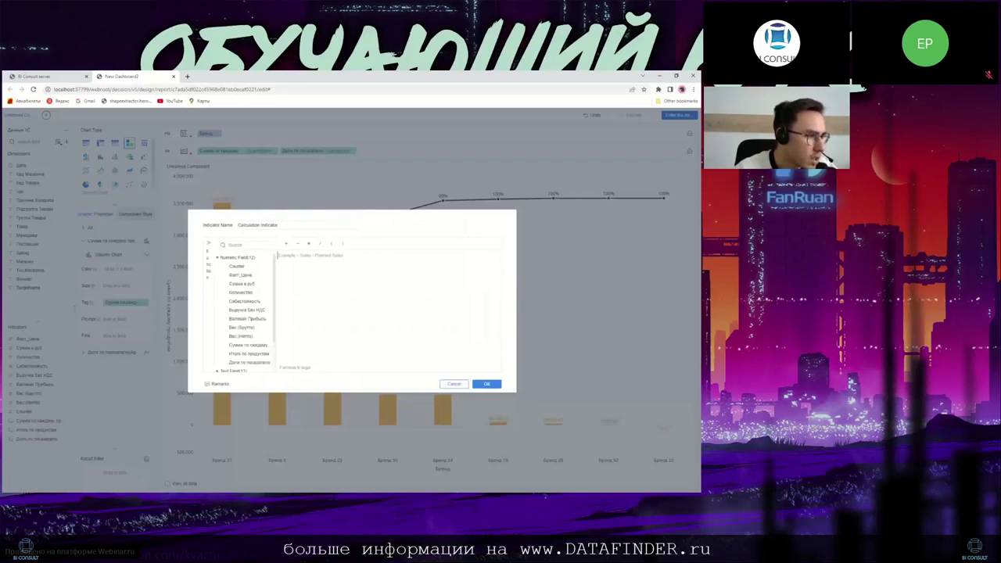
text(С)
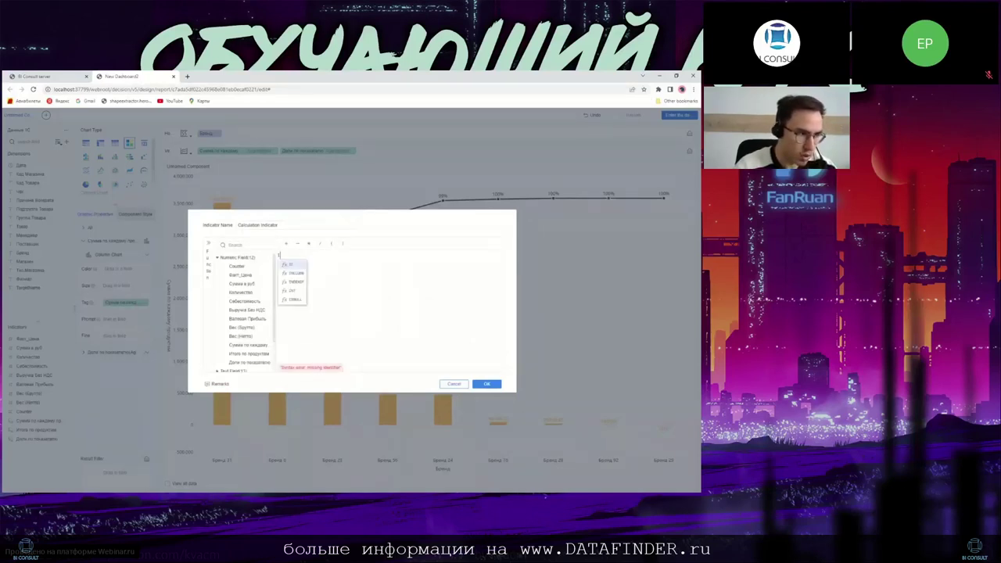
key(Return)
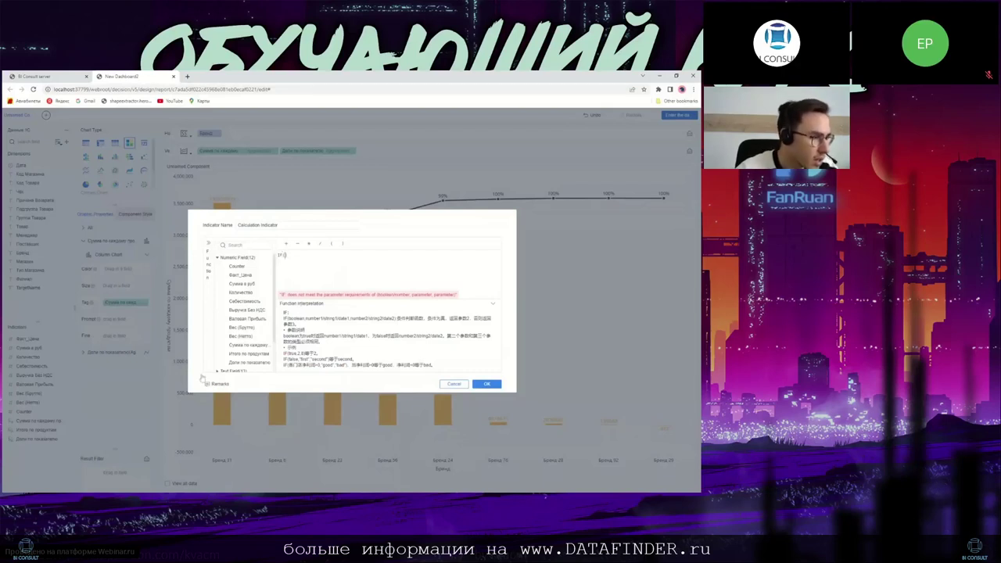
scroll(246, 328, down, 2)
drag(249, 323, 285, 256)
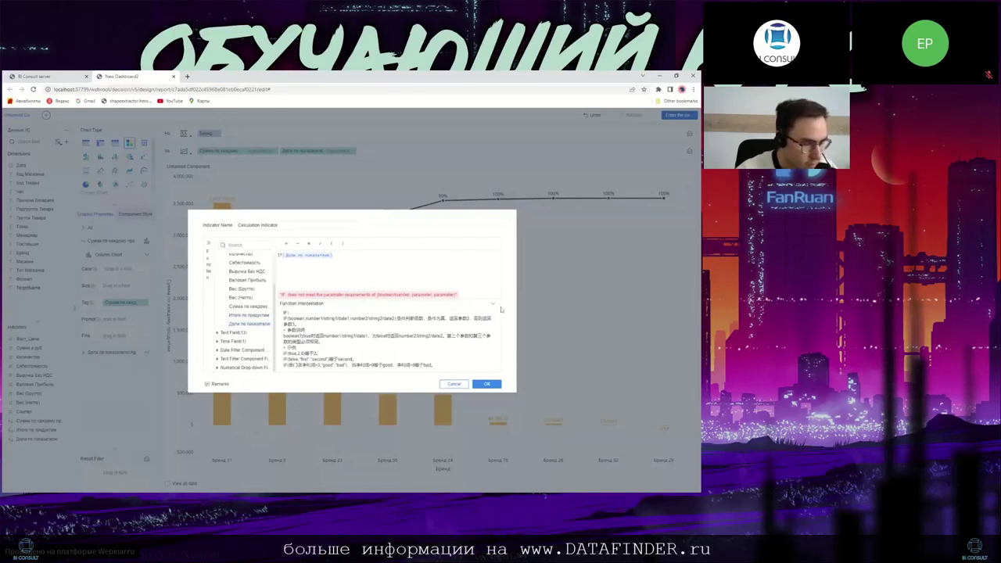
text(, )
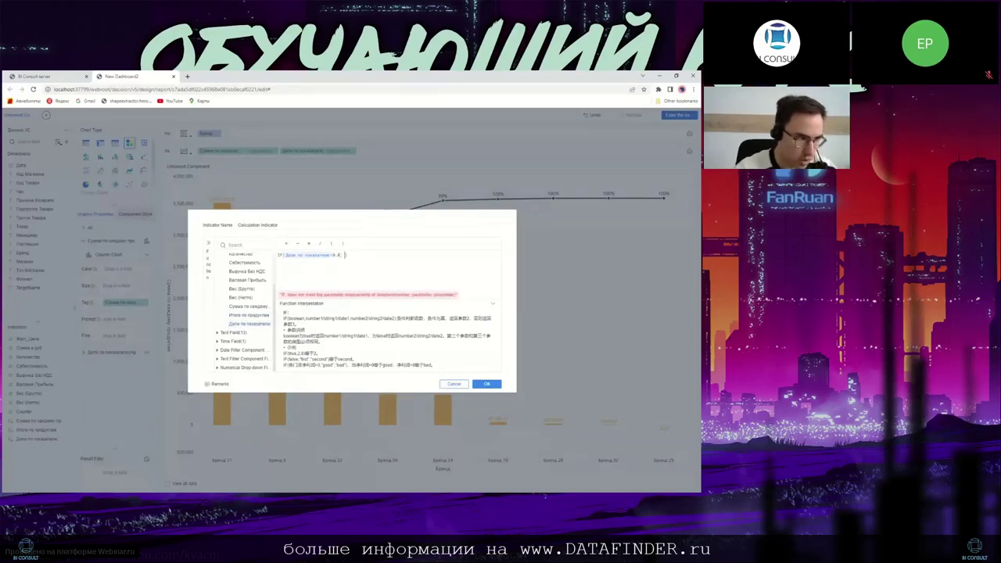
text(1, )
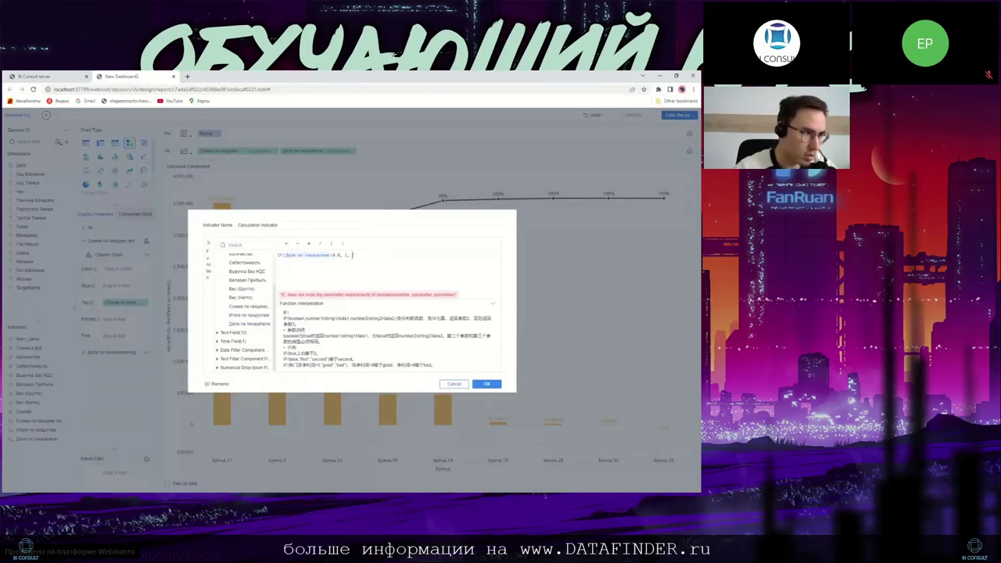
Step: Complete the formula with a nested IF that returns 3 when Доля по показателю is above 0.9 and otherwise 2
text(0)
text(()
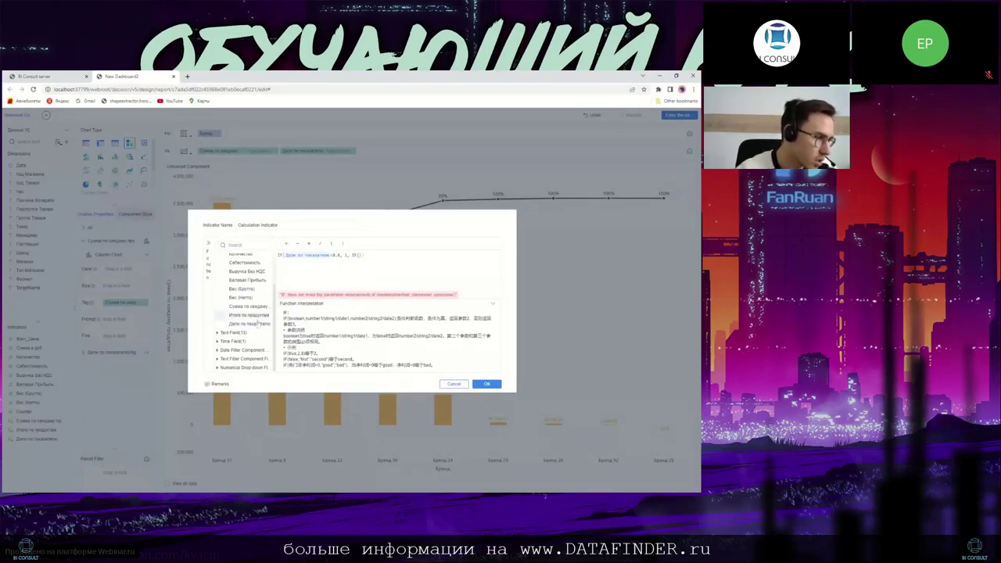
drag(249, 323, 353, 263)
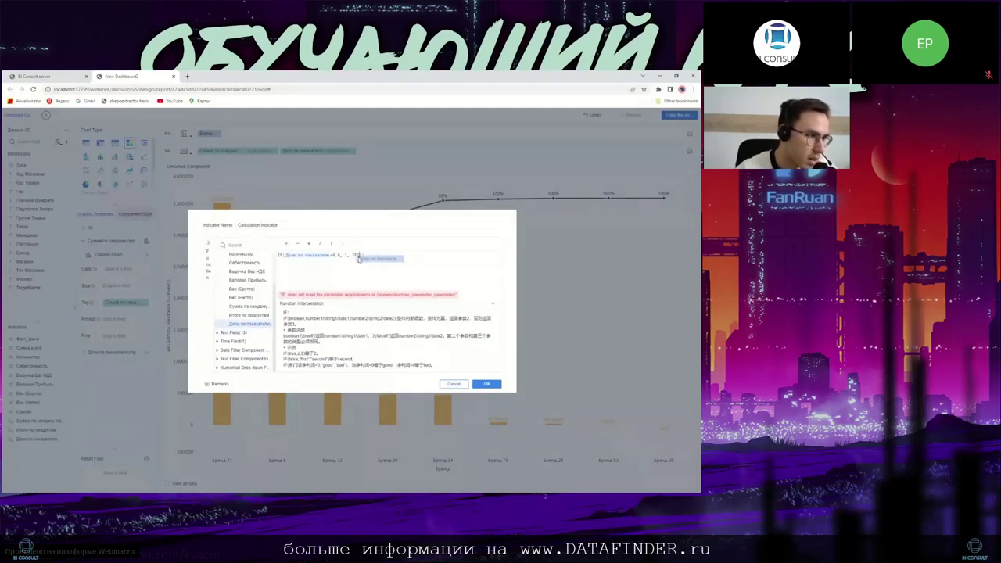
text())
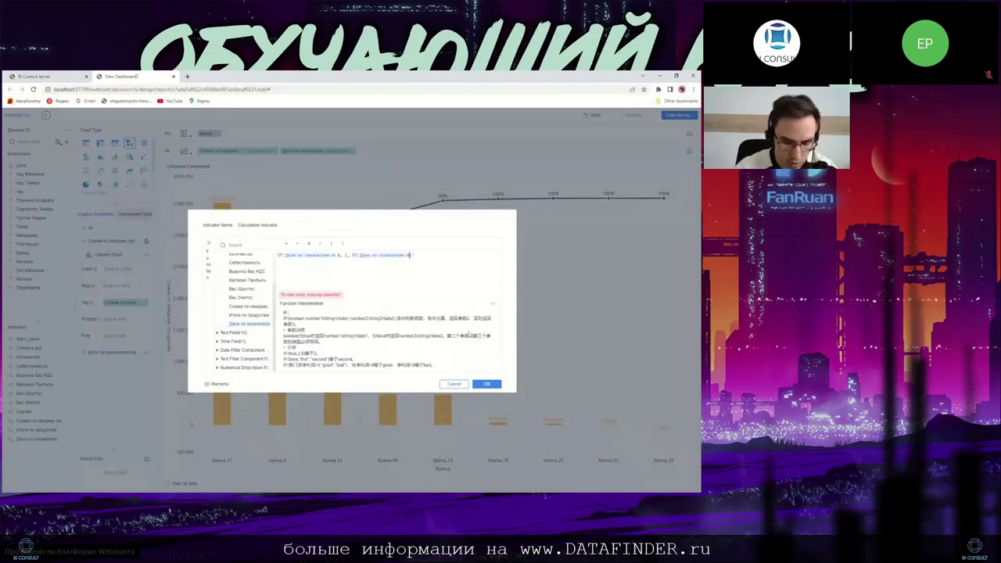
key(BackSpace)
key(BackSpace)
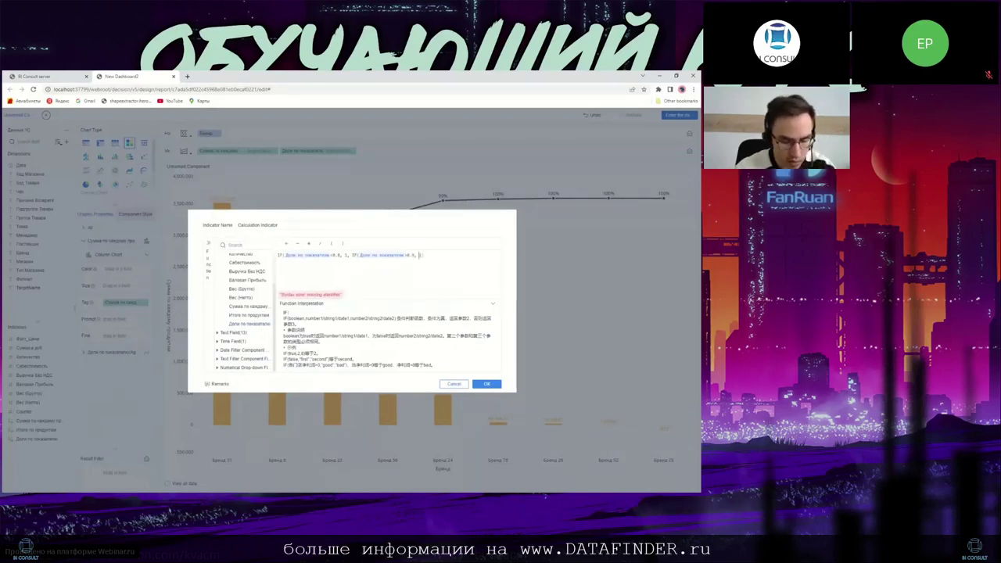
text(1)
text(0)
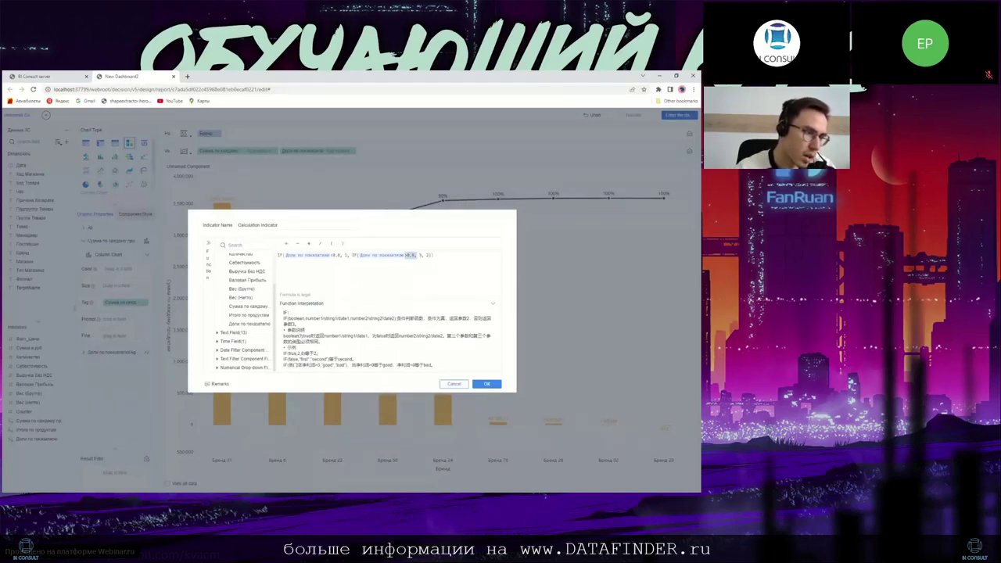
click(337, 255)
mouse_move(331, 255)
mouse_down()
mouse_move(433, 255)
mouse_move(340, 255)
mouse_up()
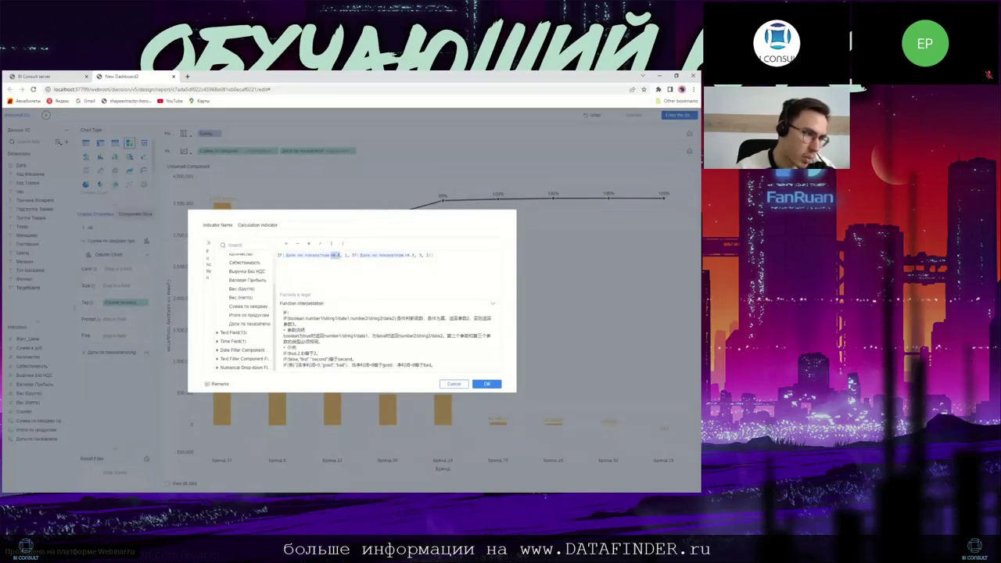
click(429, 255)
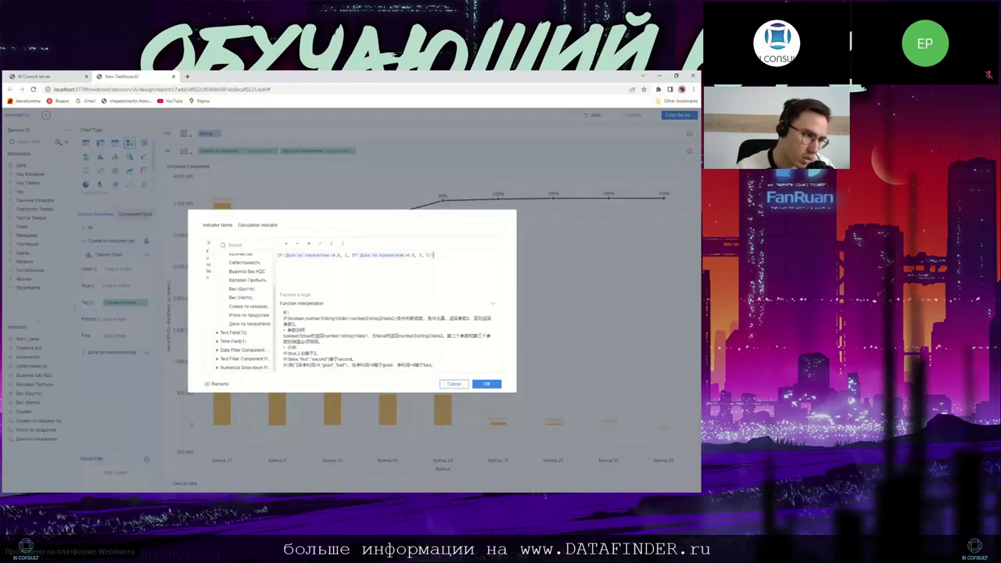
Step: Name the calculation indicator "Категория ABC" and save it
double_click(299, 227)
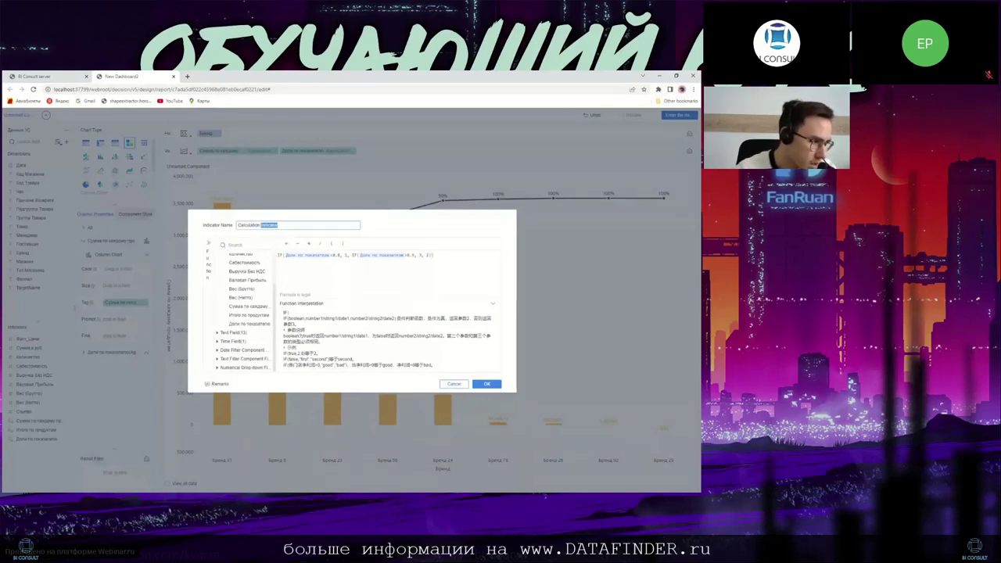
key(ctrl+a)
text(Д)
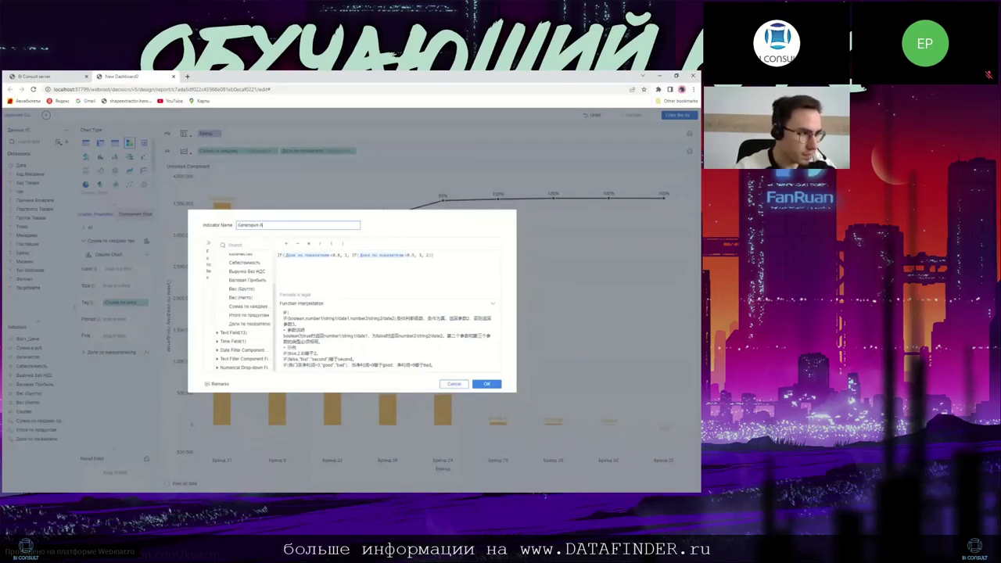
text(BC)
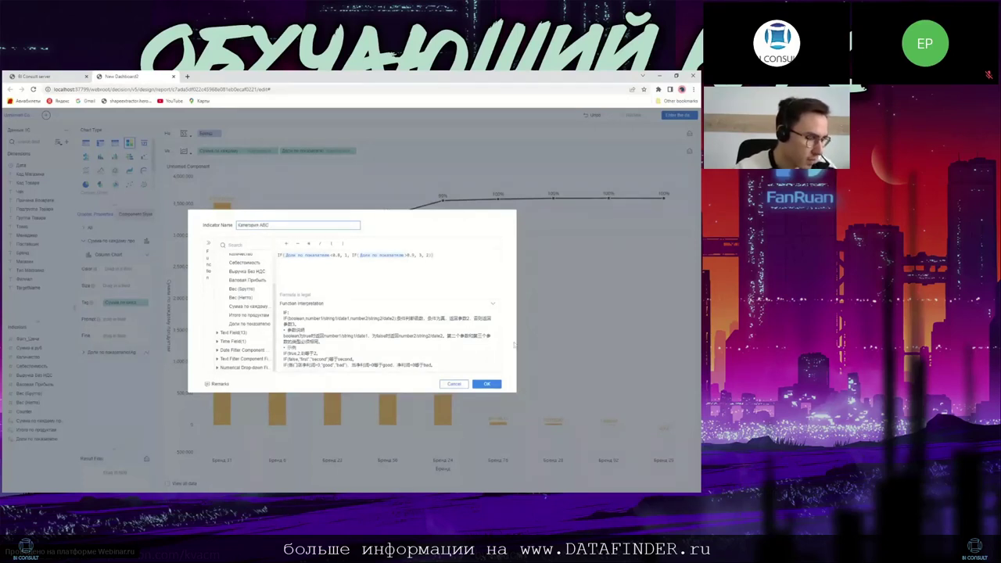
click(486, 383)
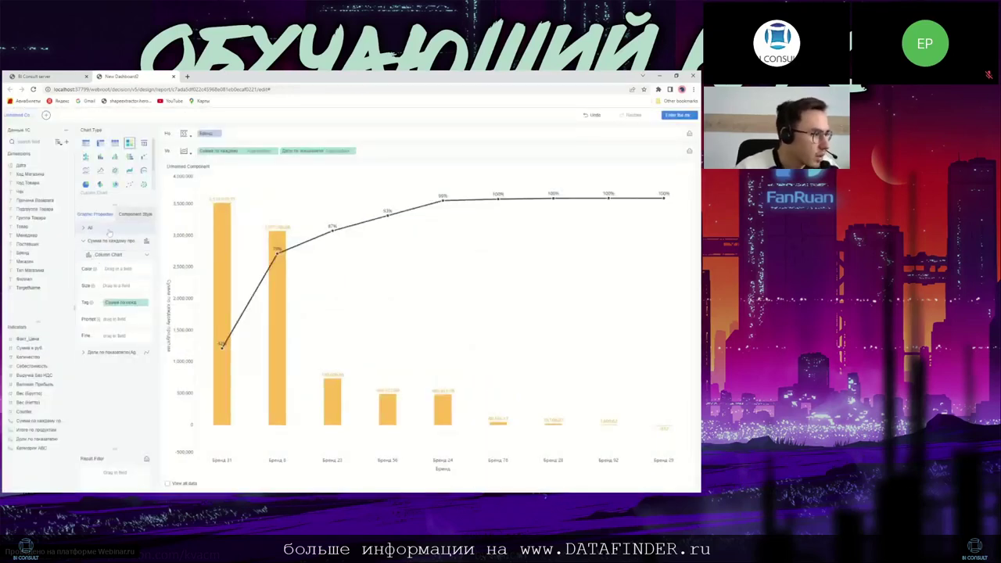
mouse_move(226, 203)
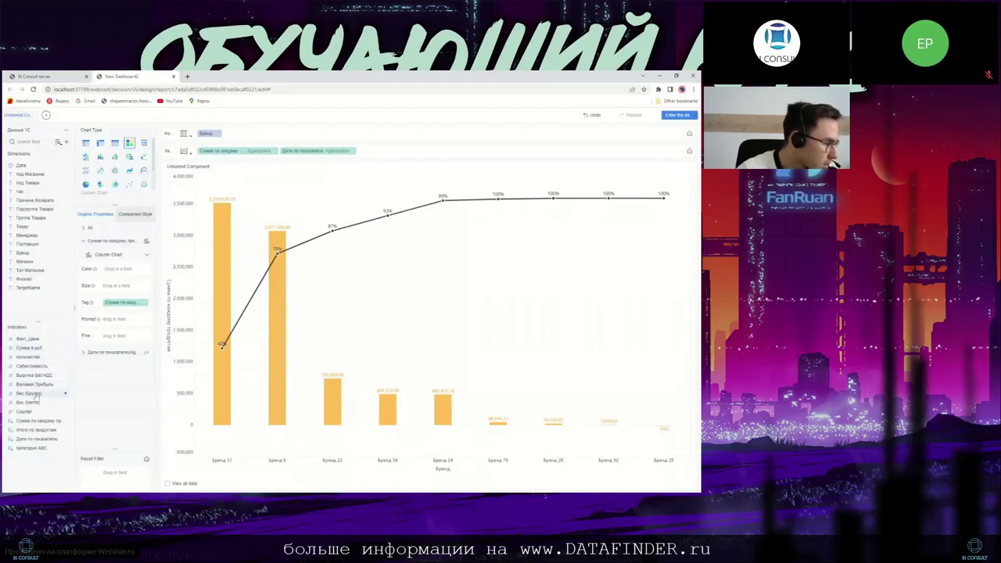
Step: Color the columns by Категория ABC and open the color settings
drag(31, 448, 127, 269)
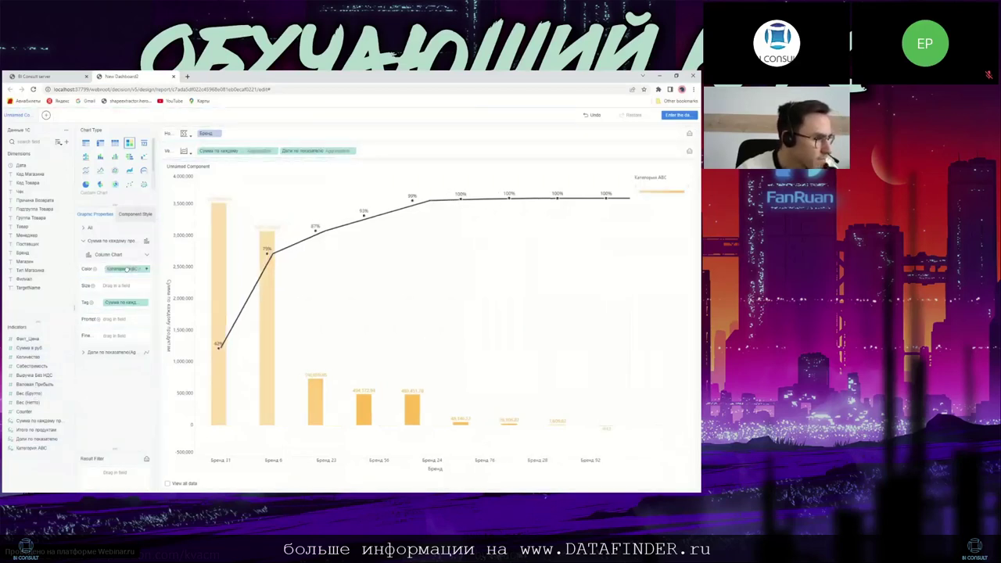
click(91, 271)
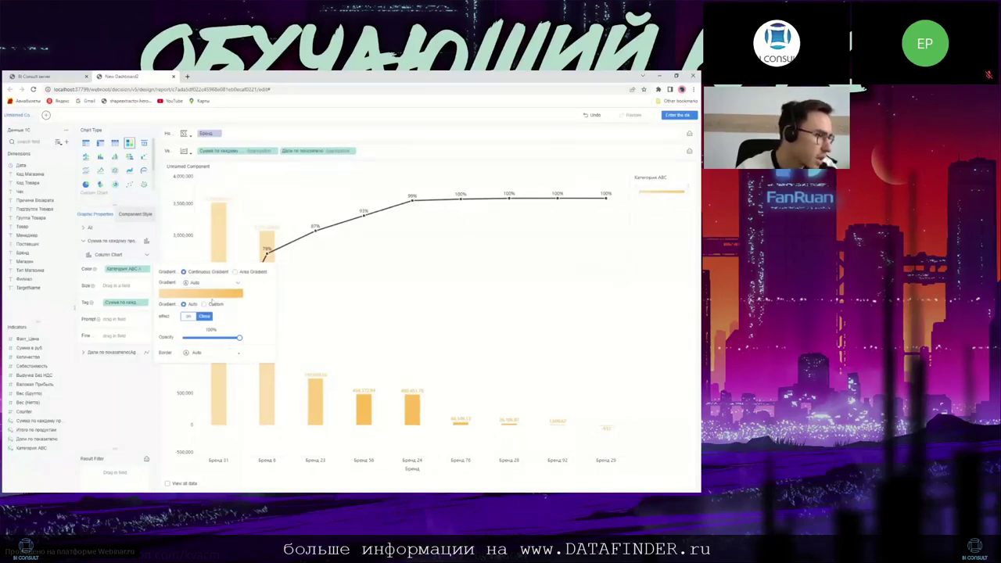
click(209, 304)
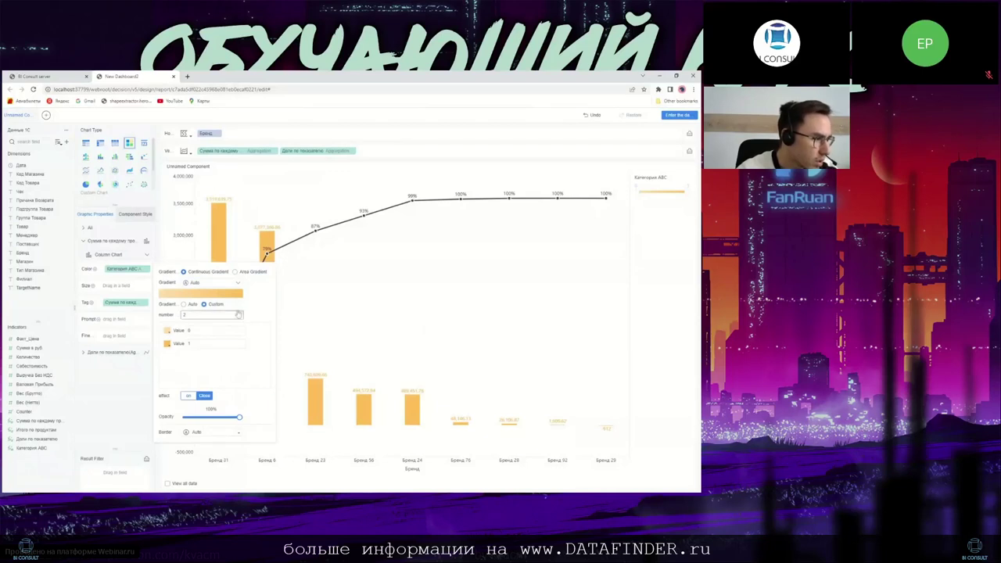
click(239, 312)
click(166, 330)
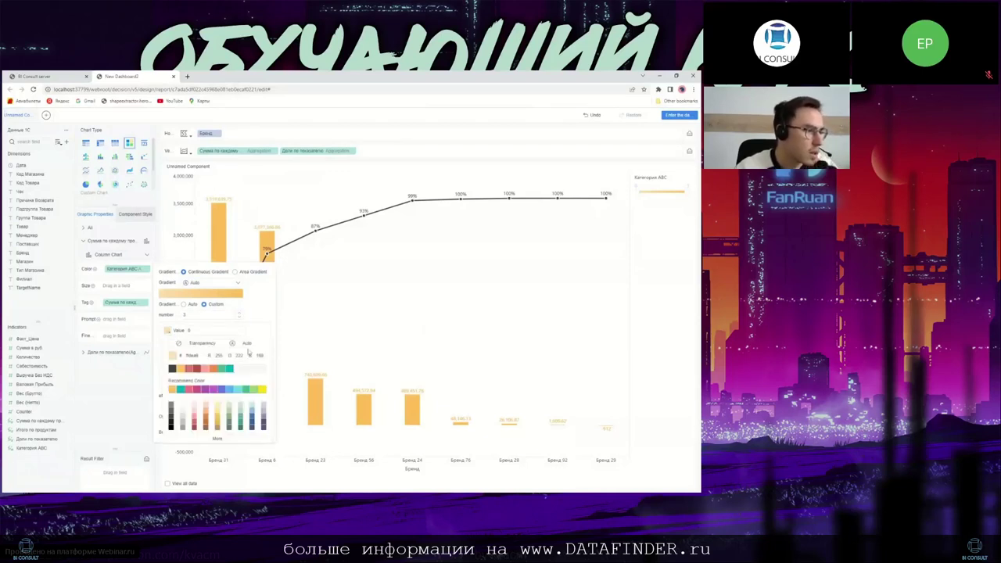
click(225, 367)
click(248, 395)
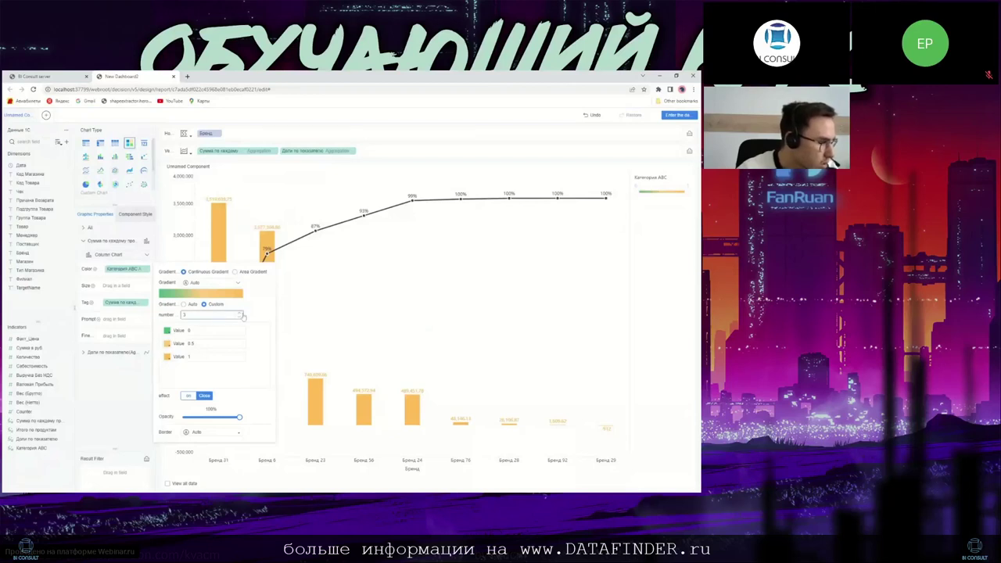
click(252, 272)
click(213, 308)
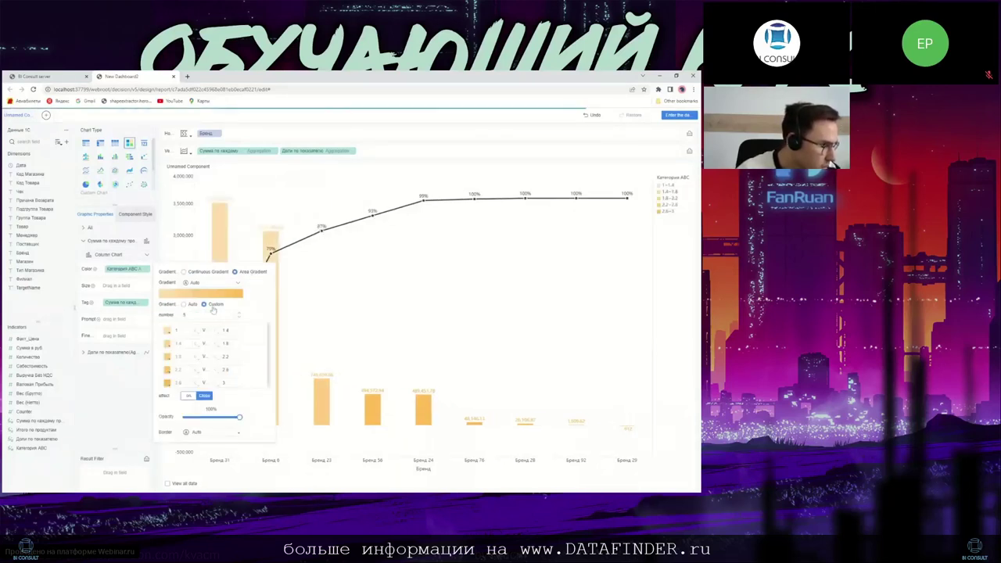
click(198, 272)
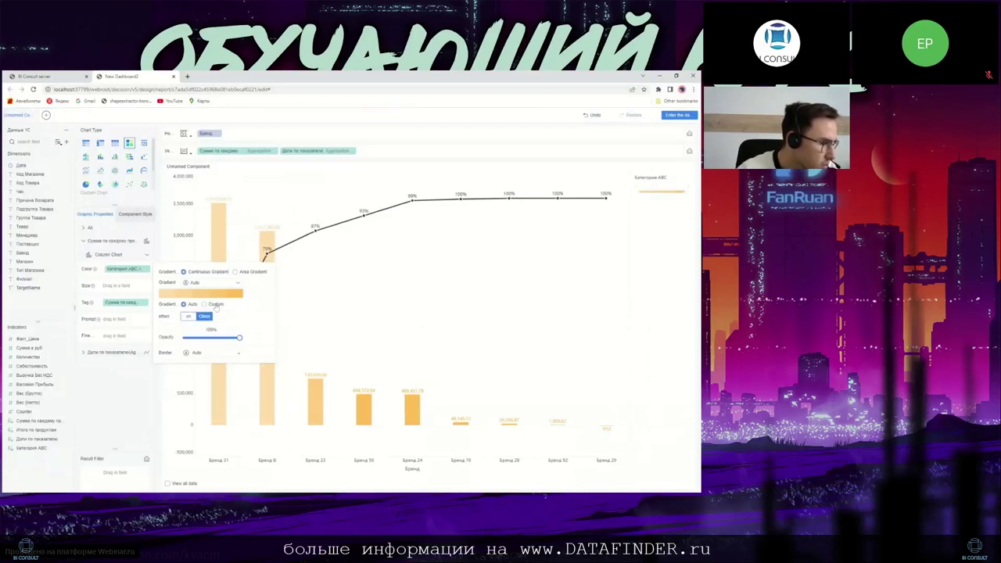
Step: Define a custom continuous gradient with three values, using green for value 1 and dark orange for value 2
click(243, 313)
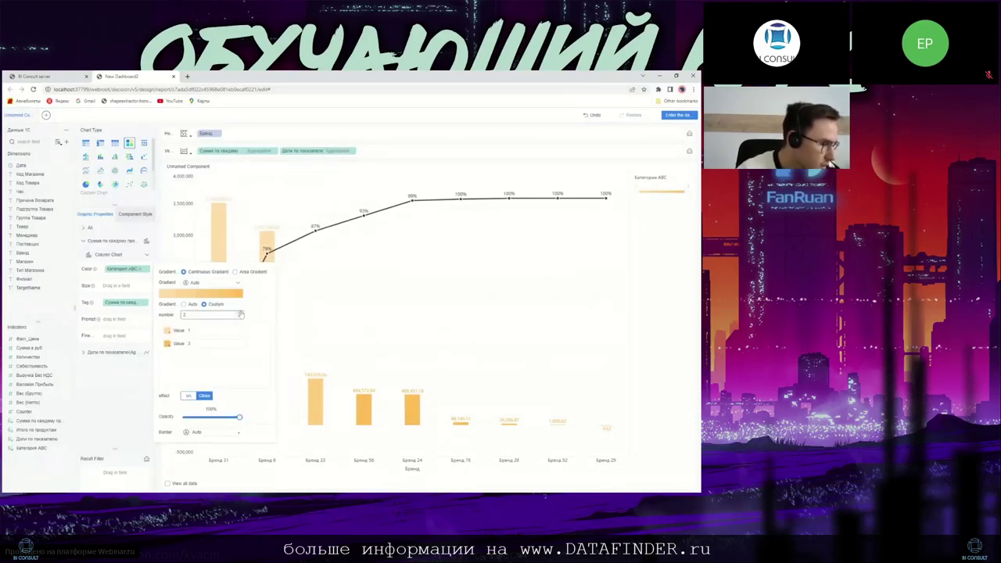
click(167, 330)
click(172, 368)
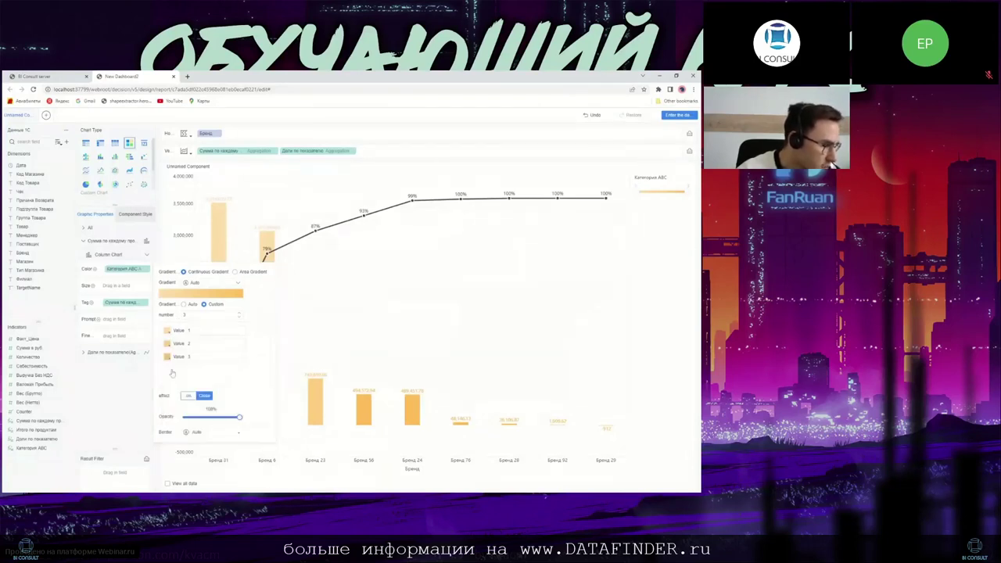
click(167, 342)
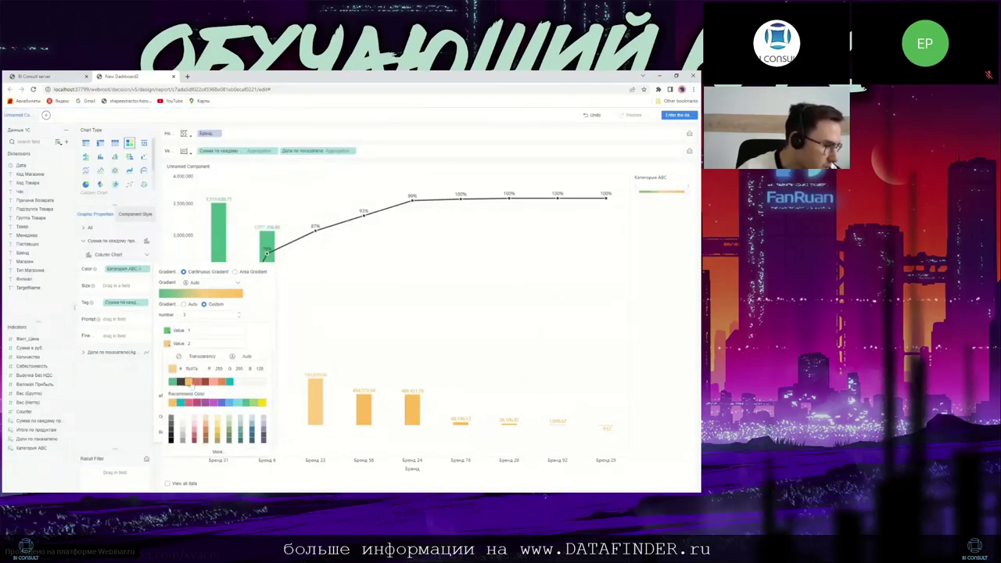
click(222, 382)
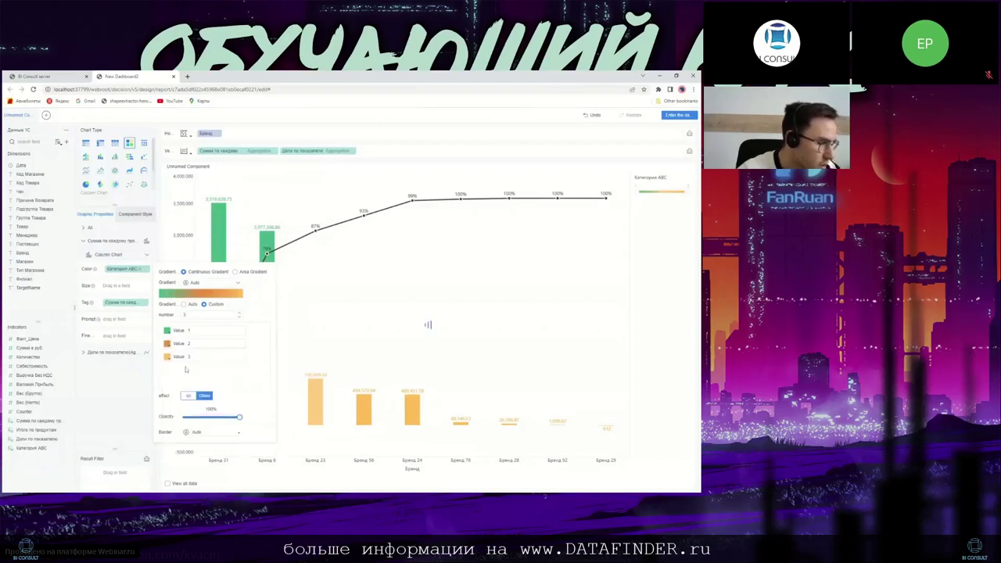
Step: Set the gradient color of value 3 to red and change value 2 to yellow
click(167, 356)
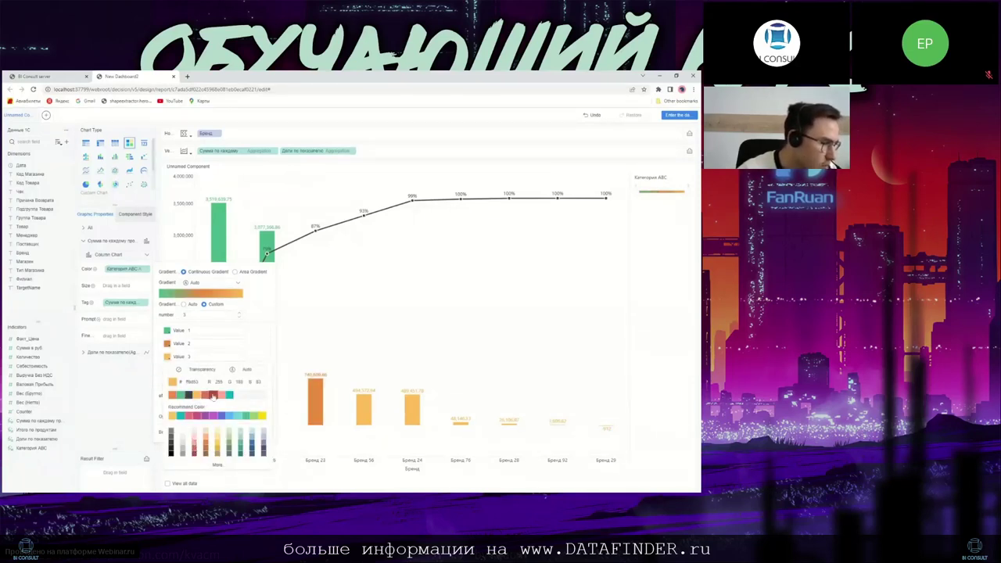
click(193, 417)
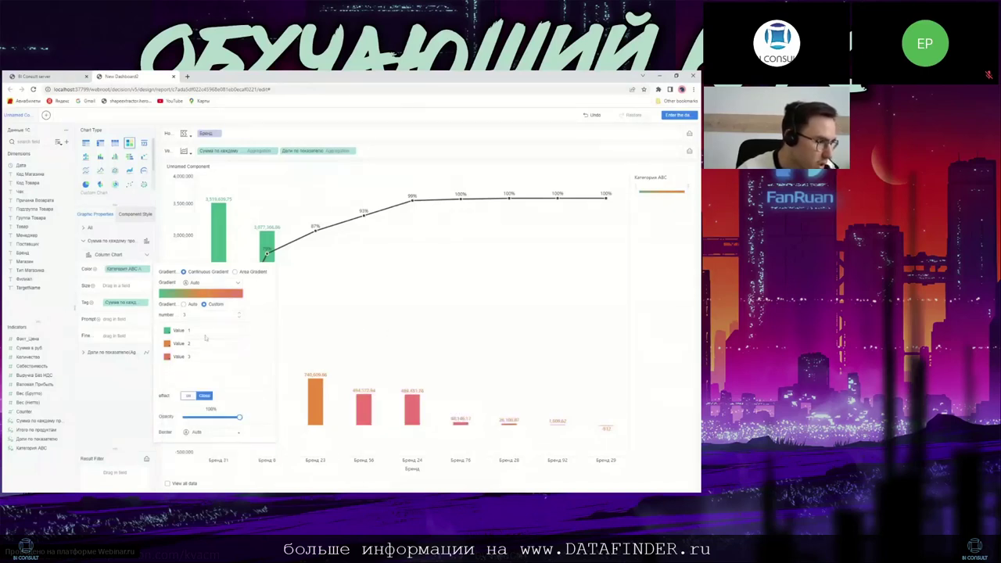
click(167, 343)
click(180, 413)
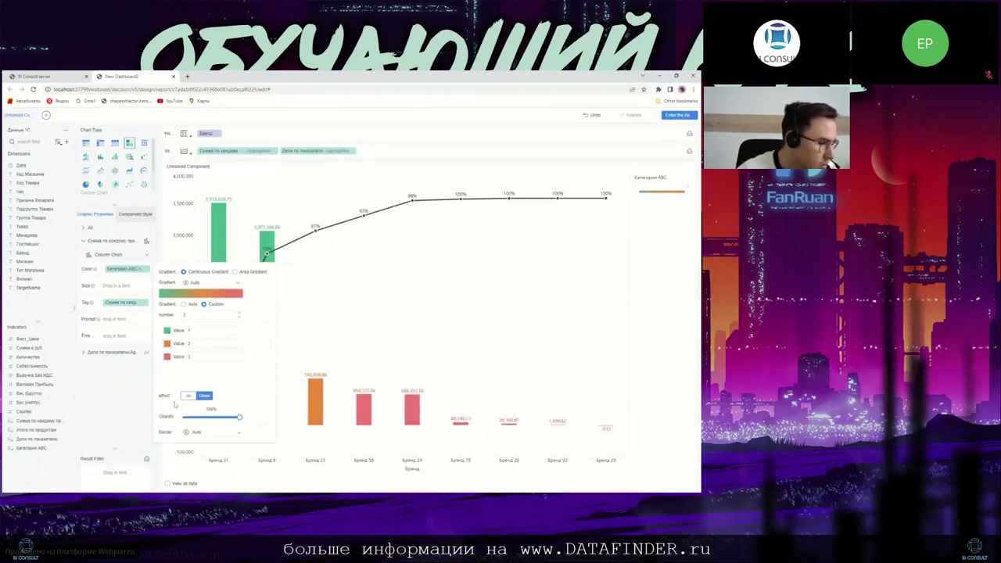
click(341, 344)
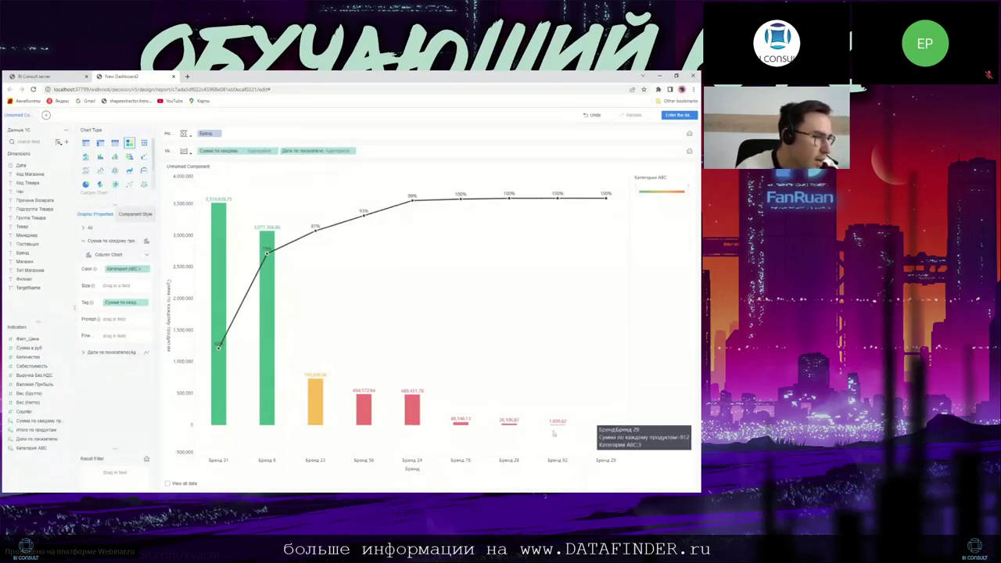
Step: Widen the data fields area and open the dashboard containing the finished chart
drag(74, 374, 88, 373)
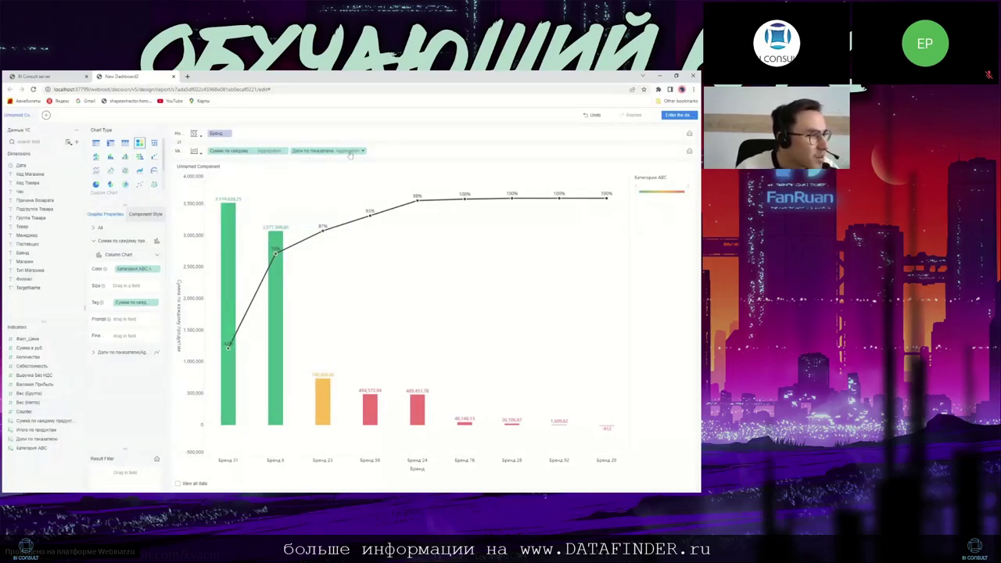
click(679, 115)
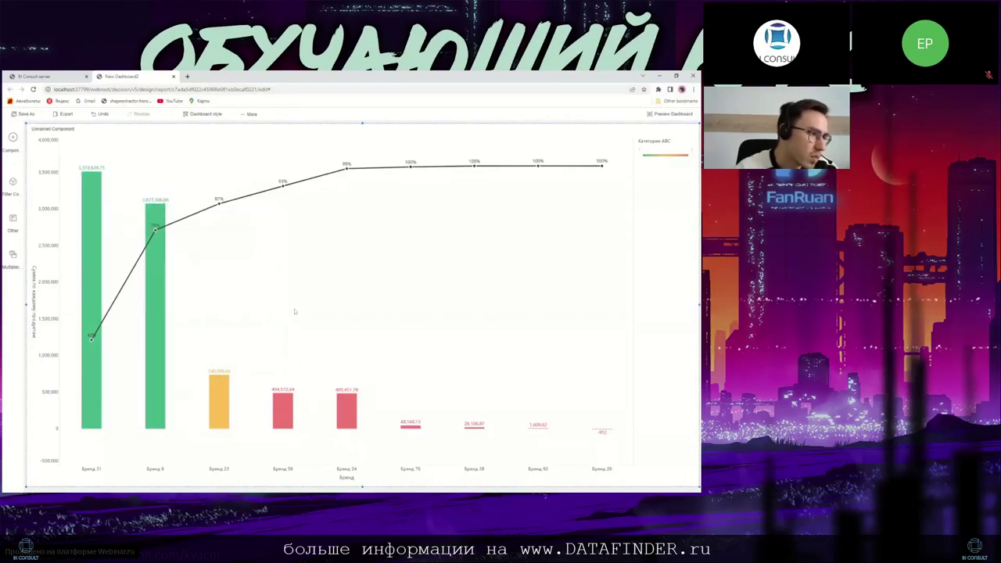
mouse_move(284, 187)
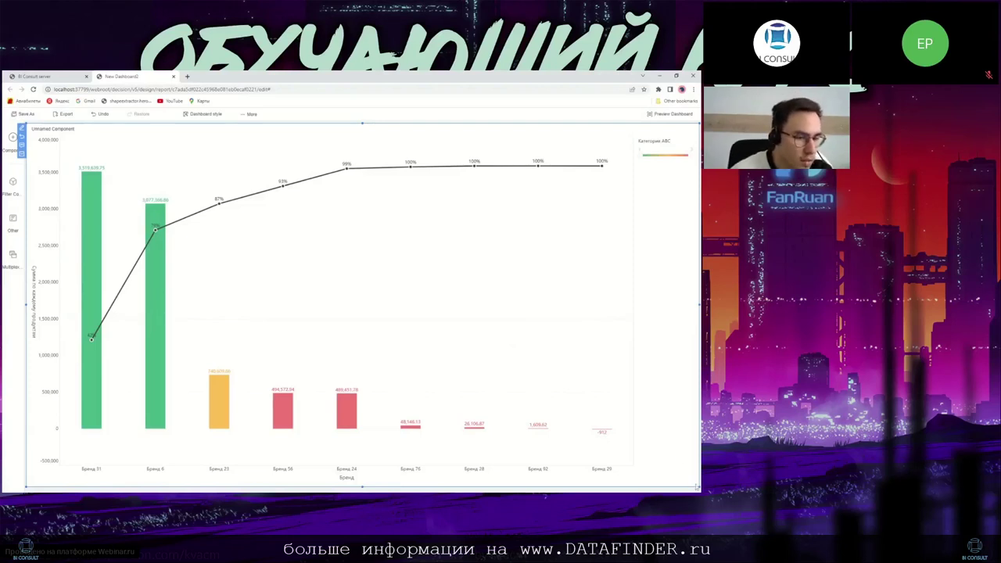
drag(698, 486, 698, 492)
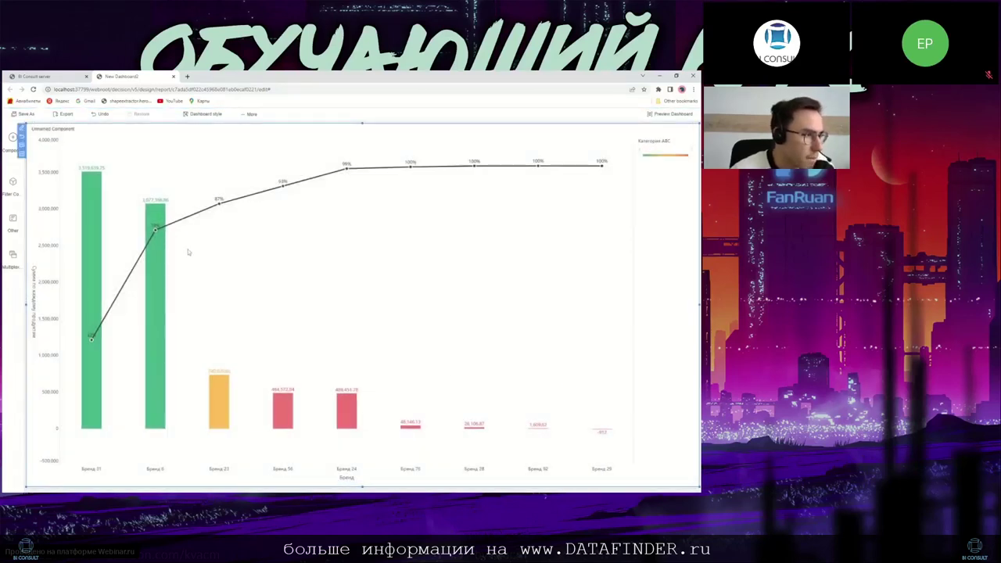
mouse_move(166, 254)
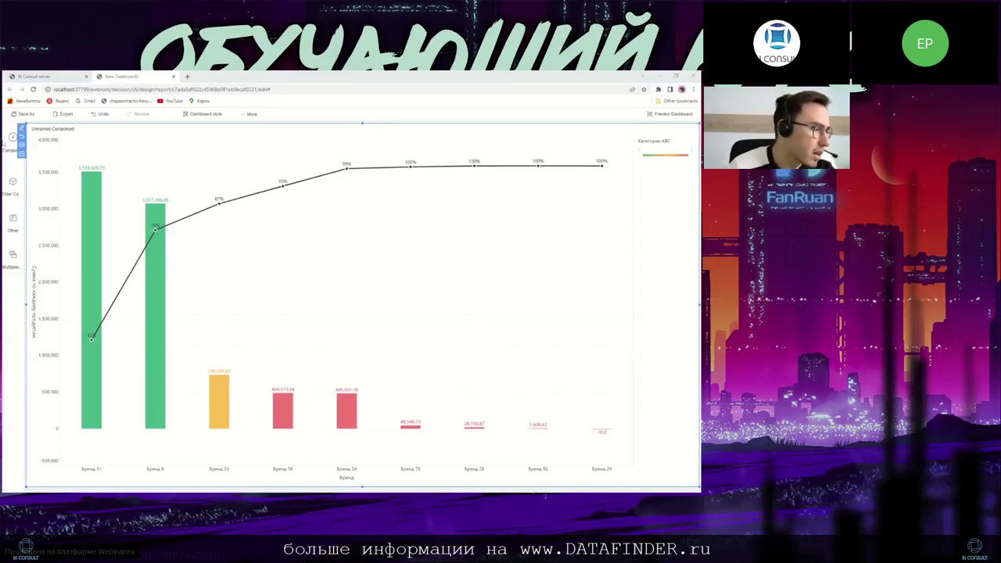
Step: Go to the BI Consult server's directory management and select the Demonstration folder
click(35, 76)
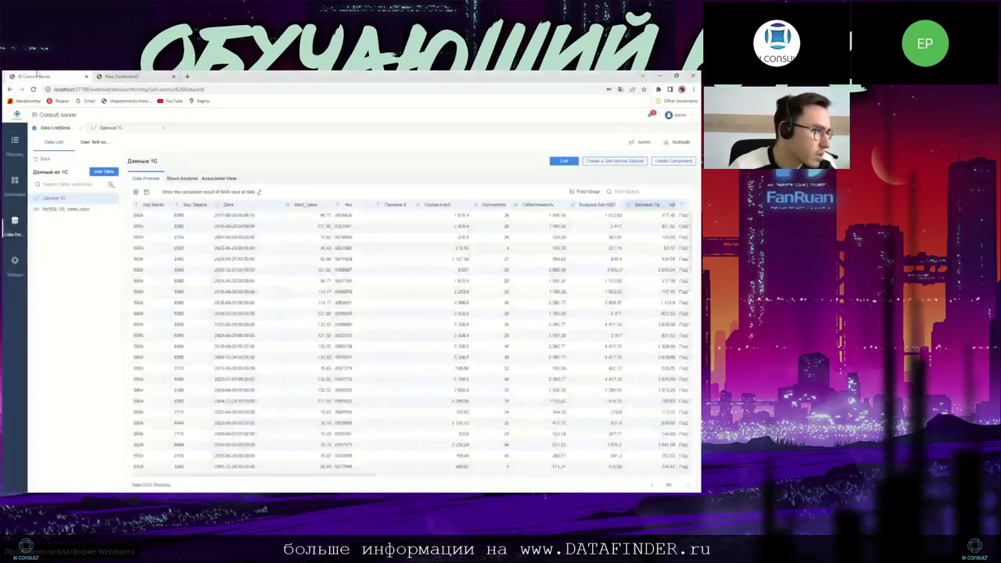
click(12, 184)
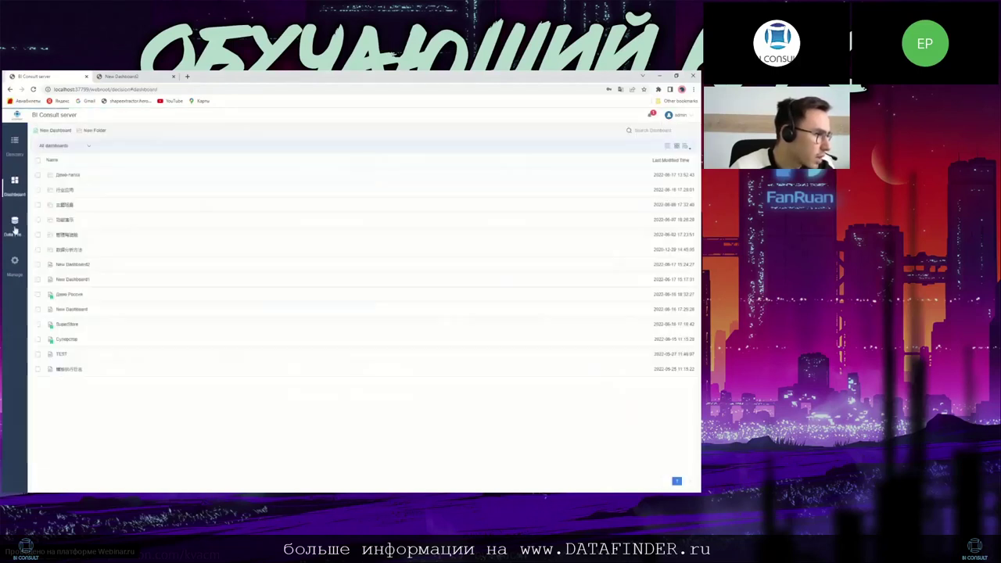
click(14, 261)
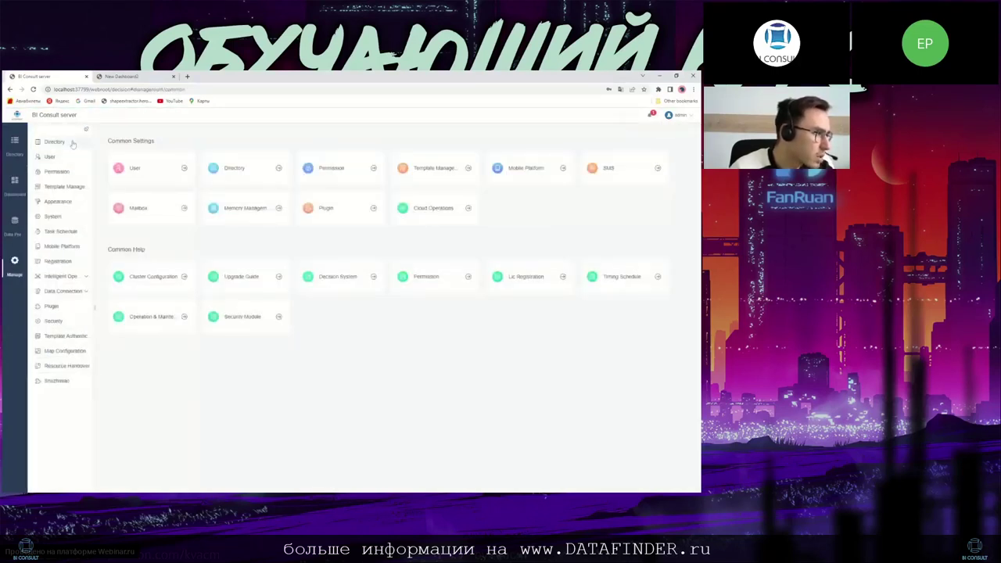
click(72, 143)
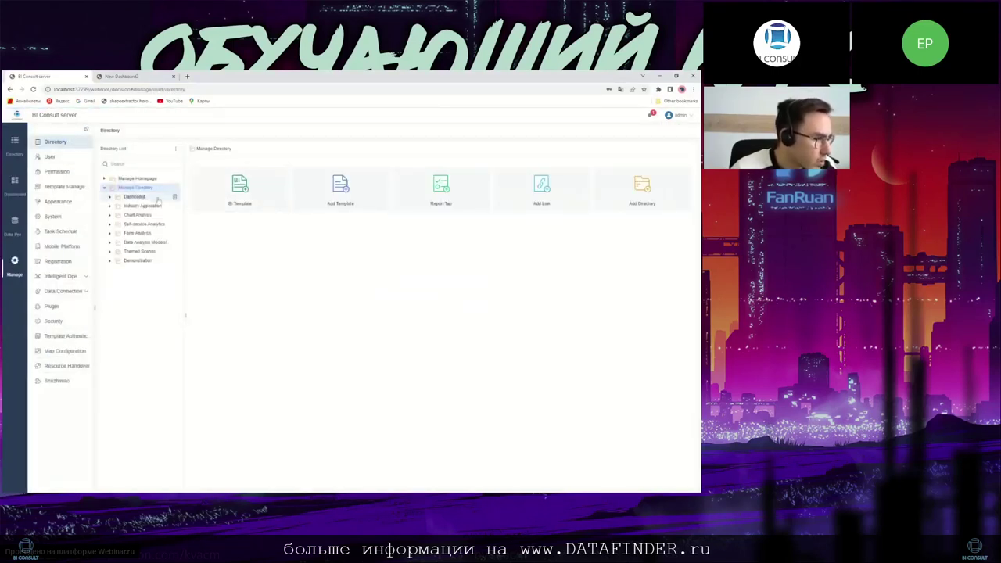
click(110, 263)
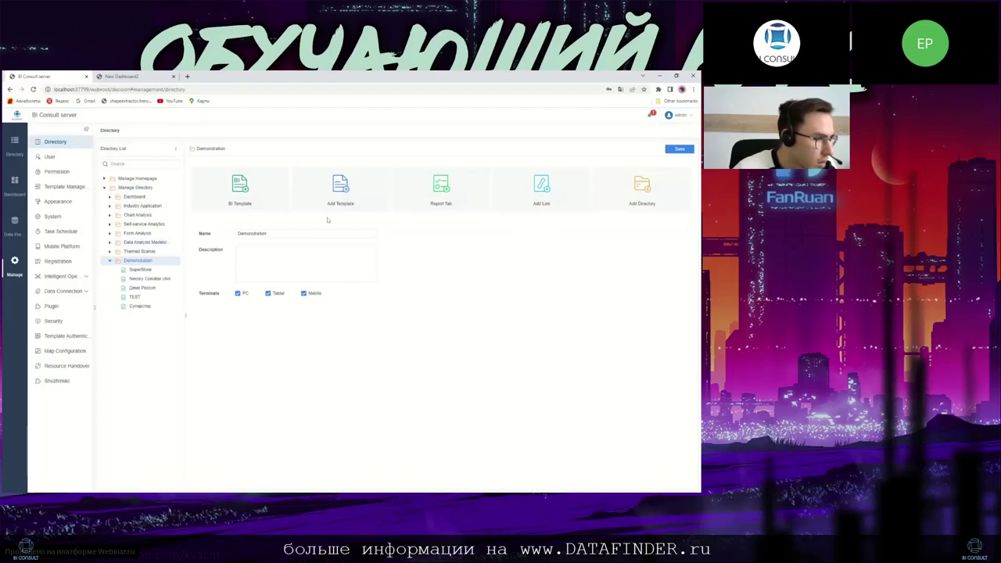
click(344, 196)
click(444, 219)
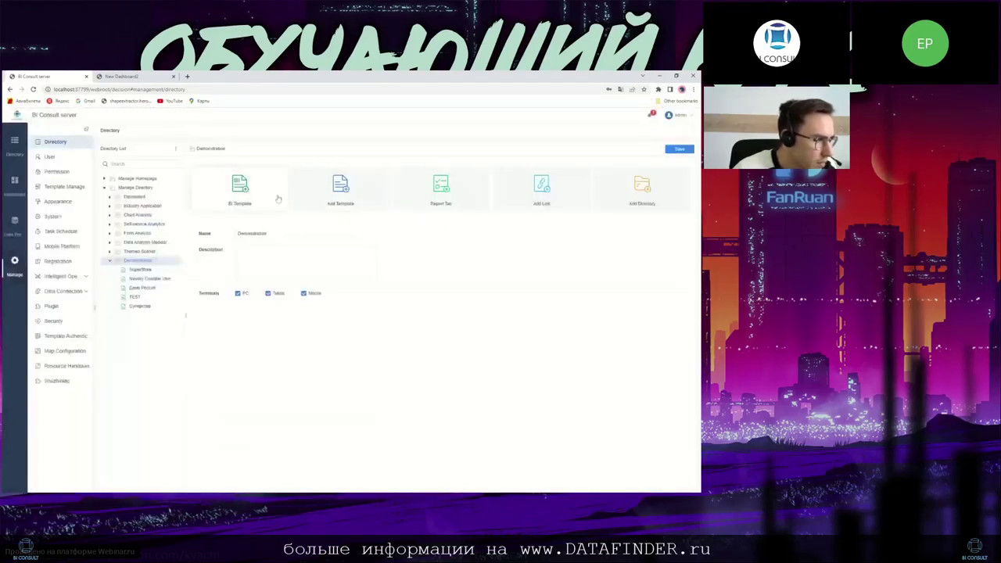
Step: Add New Dashboard2 from My Template to the Demonstration folder as a BI template for PC, tablet and mobile
click(278, 198)
click(273, 264)
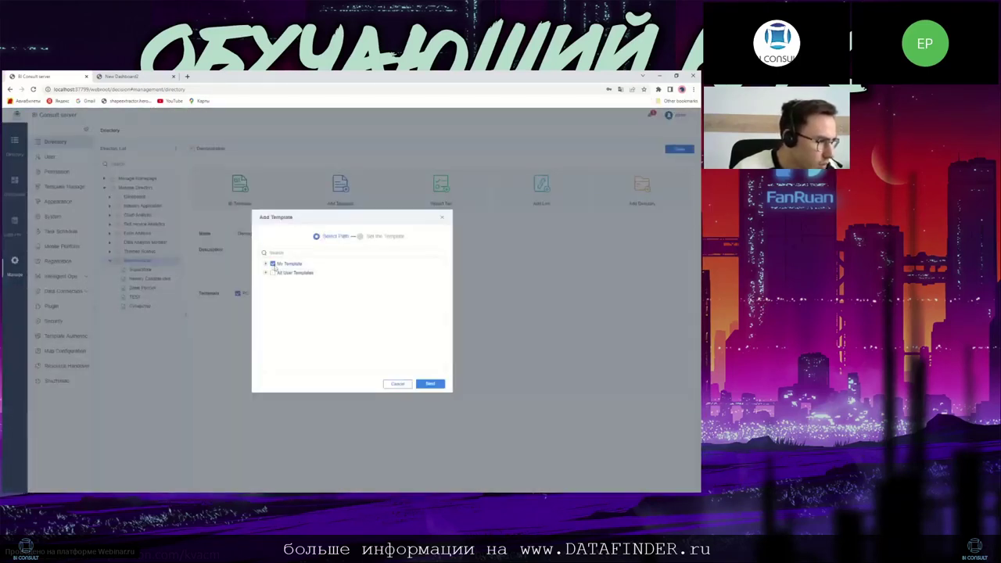
click(273, 265)
click(266, 264)
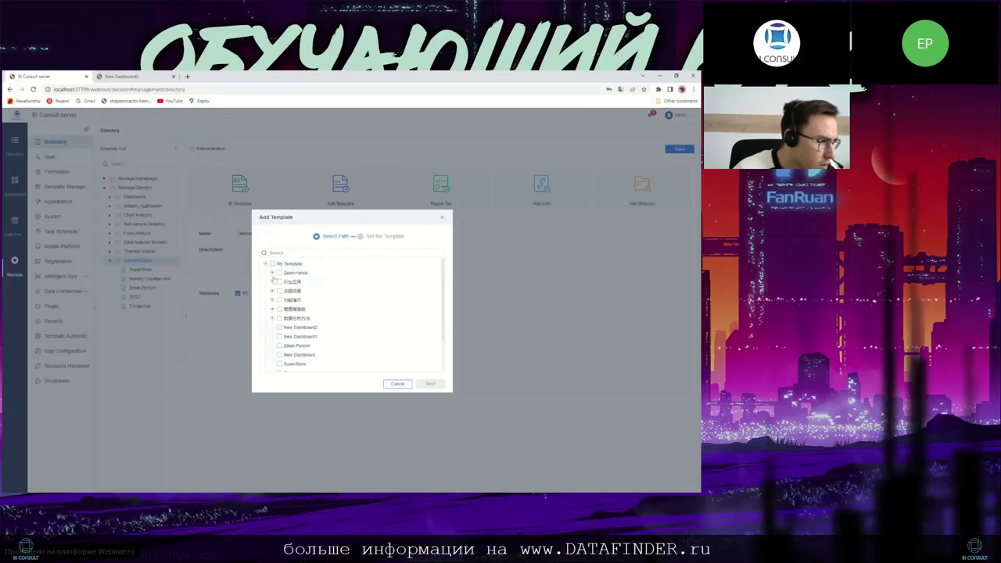
scroll(273, 290, down, 2)
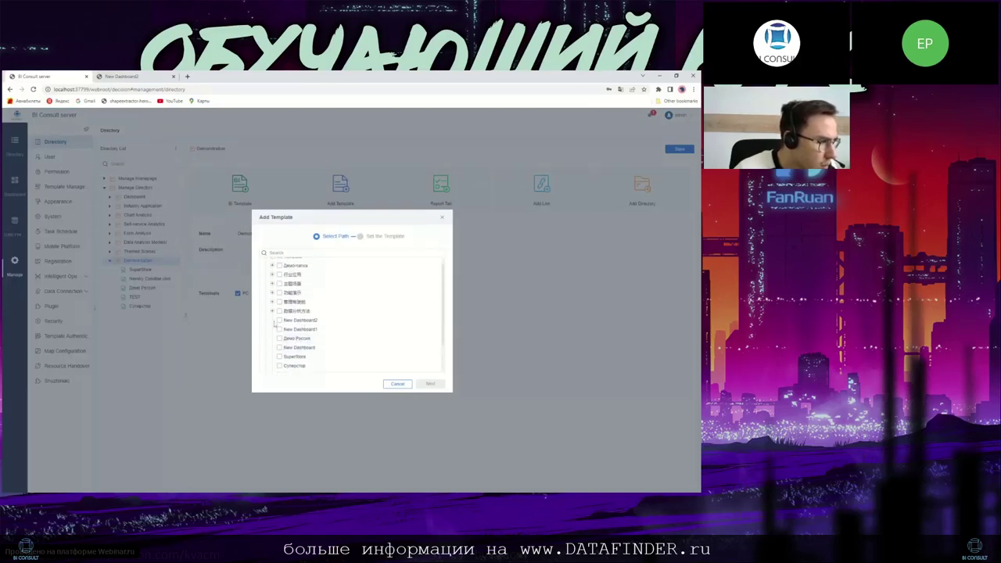
scroll(305, 335, down, 2)
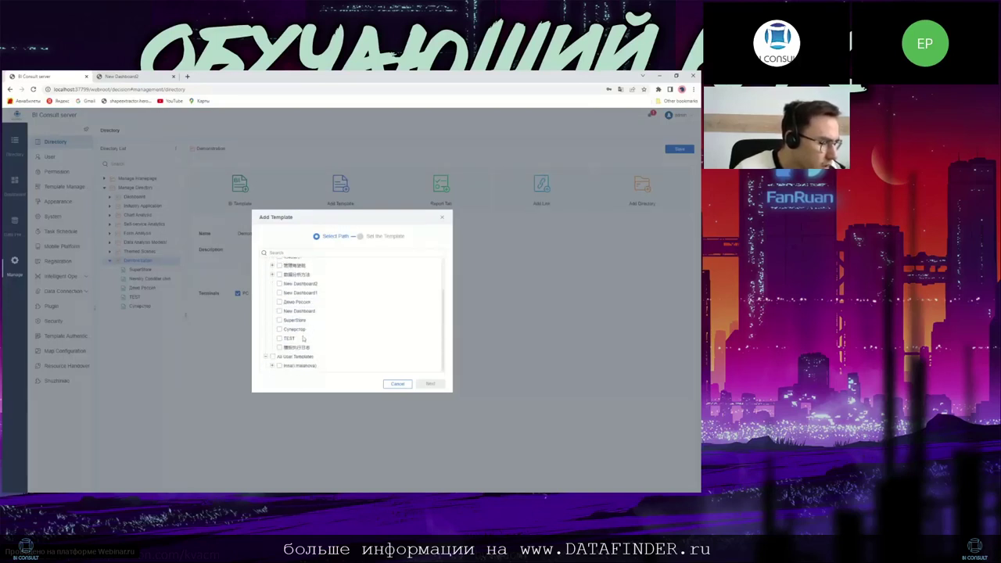
scroll(303, 338, up, 2)
click(279, 320)
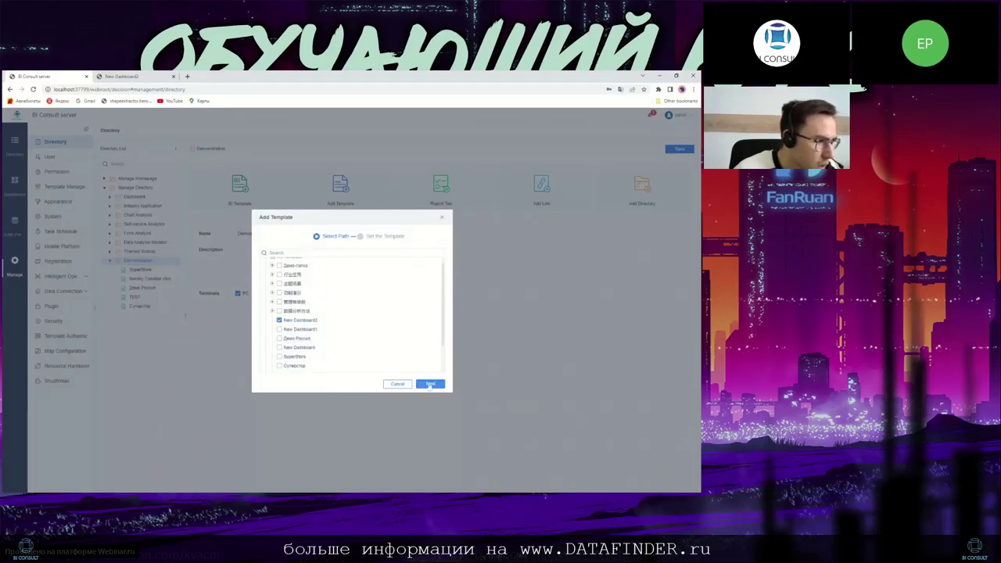
click(429, 385)
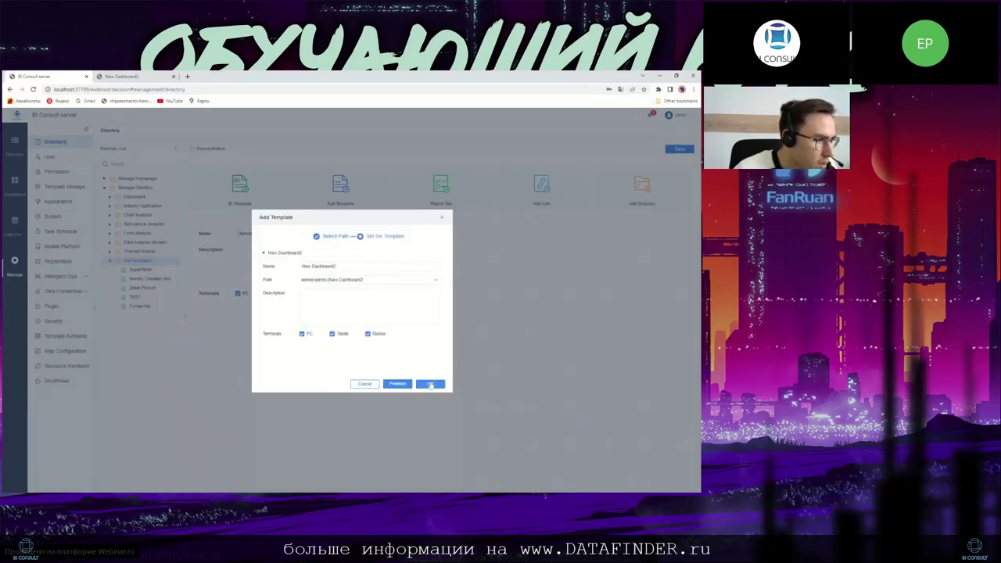
click(430, 385)
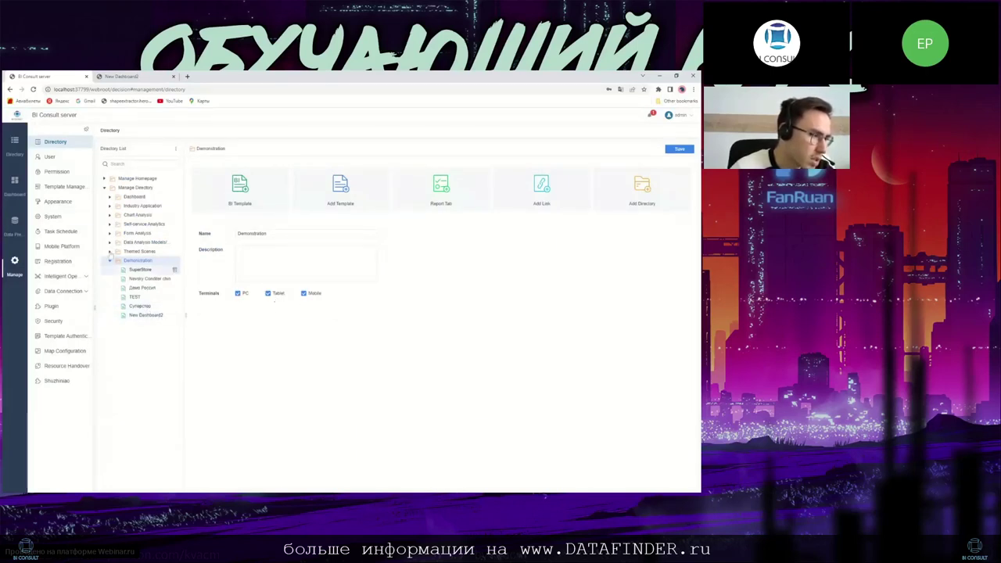
Step: View the published contents of the Demonstration folder in the user directory
click(14, 144)
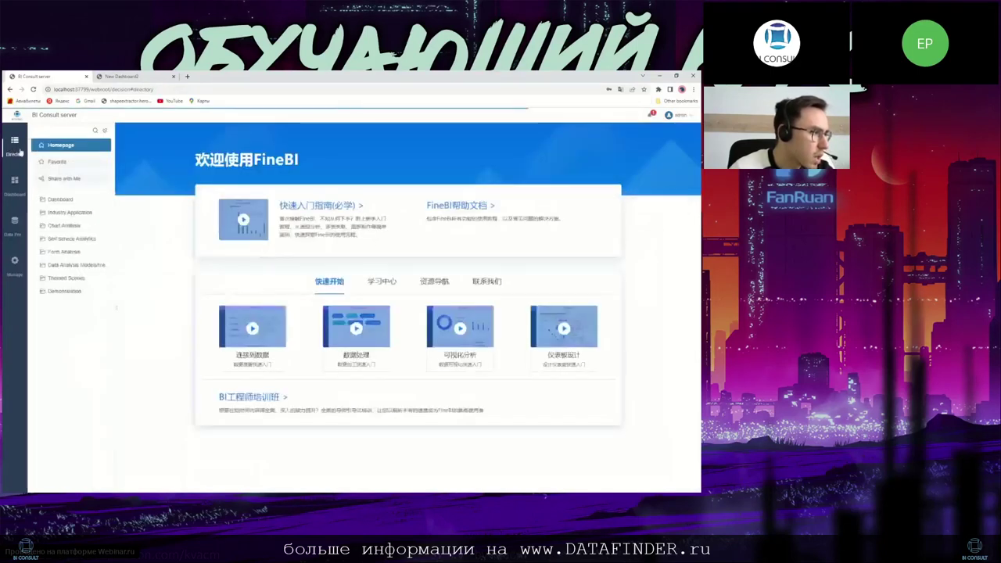
click(70, 291)
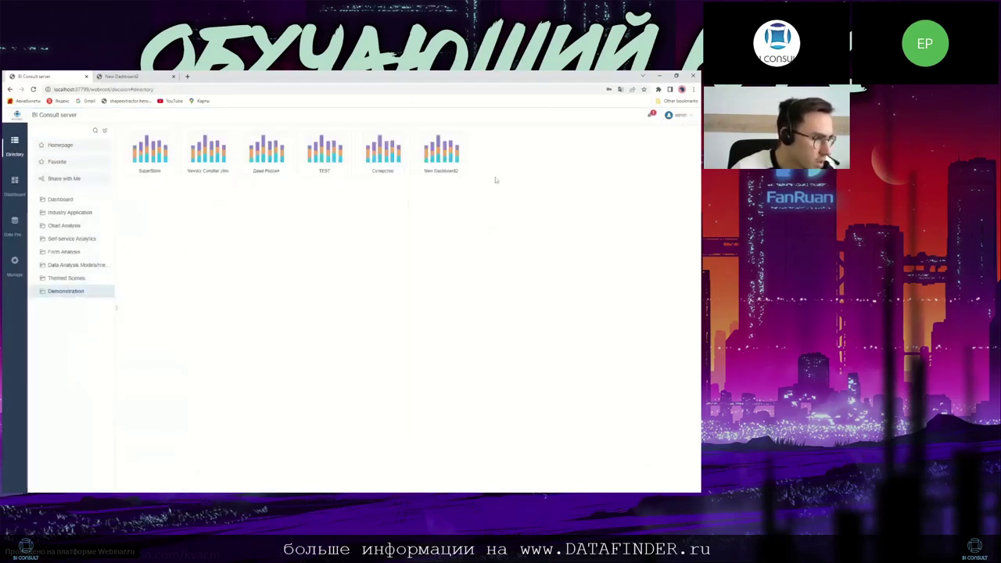
Step: View the published New Dashboard2 from the Demonstration folder and return to the directory listing
click(466, 166)
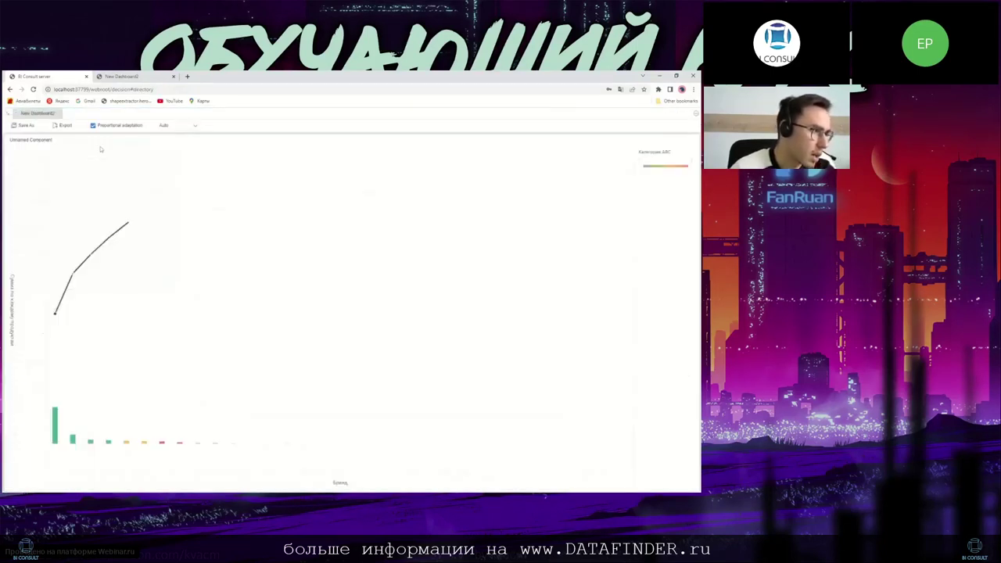
right_click(25, 118)
click(71, 230)
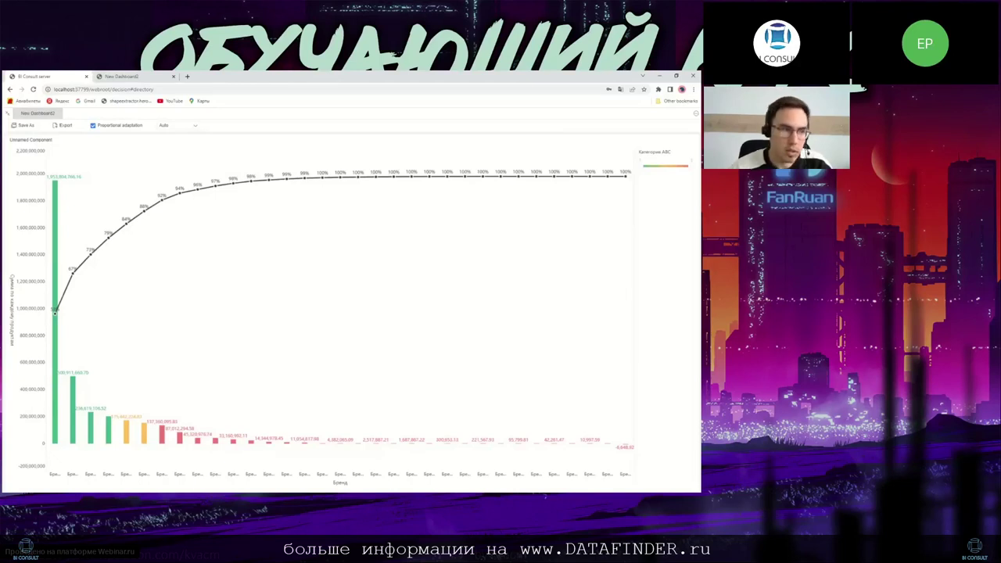
click(7, 117)
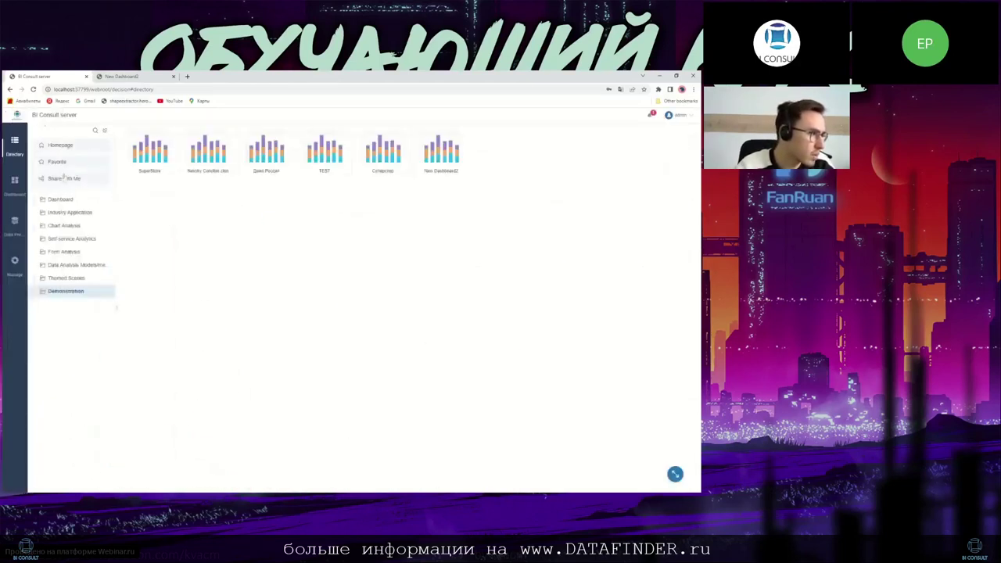
Step: Enable a password-protected share link for the Superstore dashboard in the dashboard list and open the sharing settings of the SuperStore dashboard
click(13, 191)
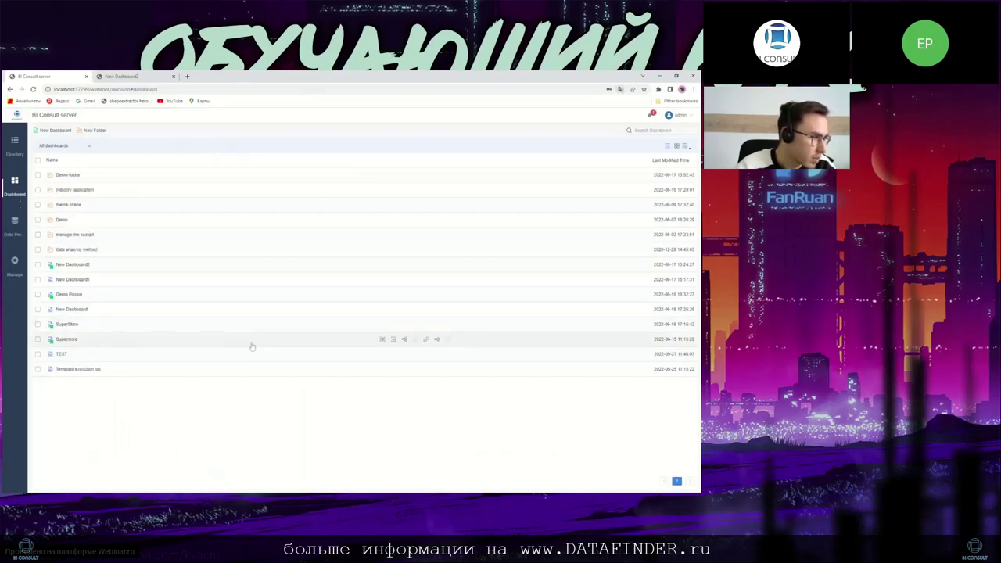
click(438, 340)
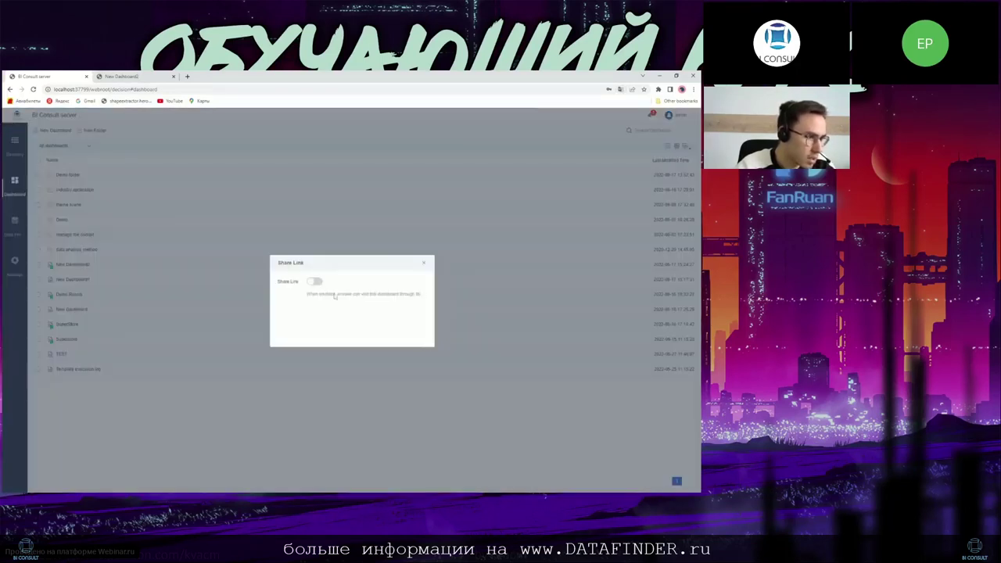
click(316, 281)
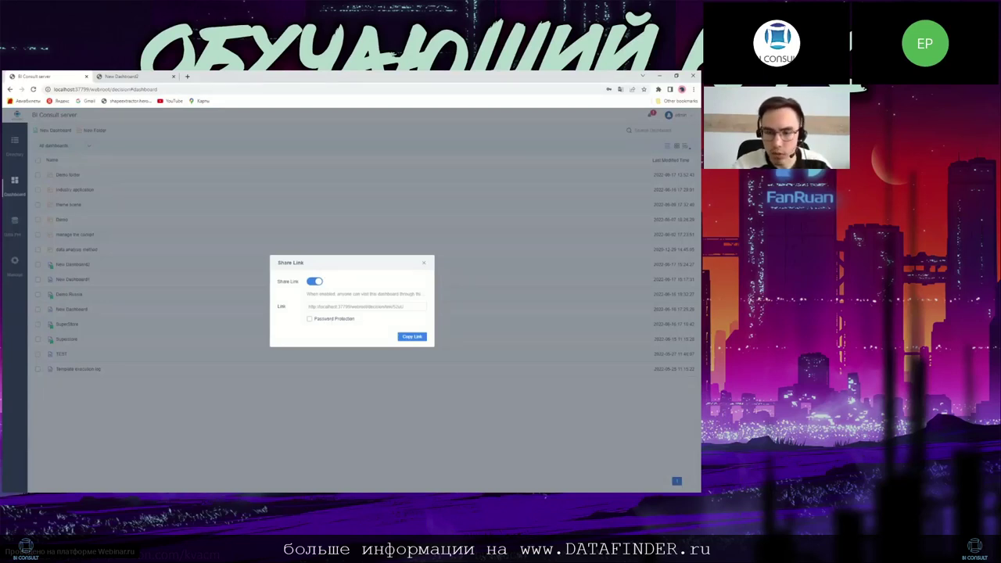
click(414, 337)
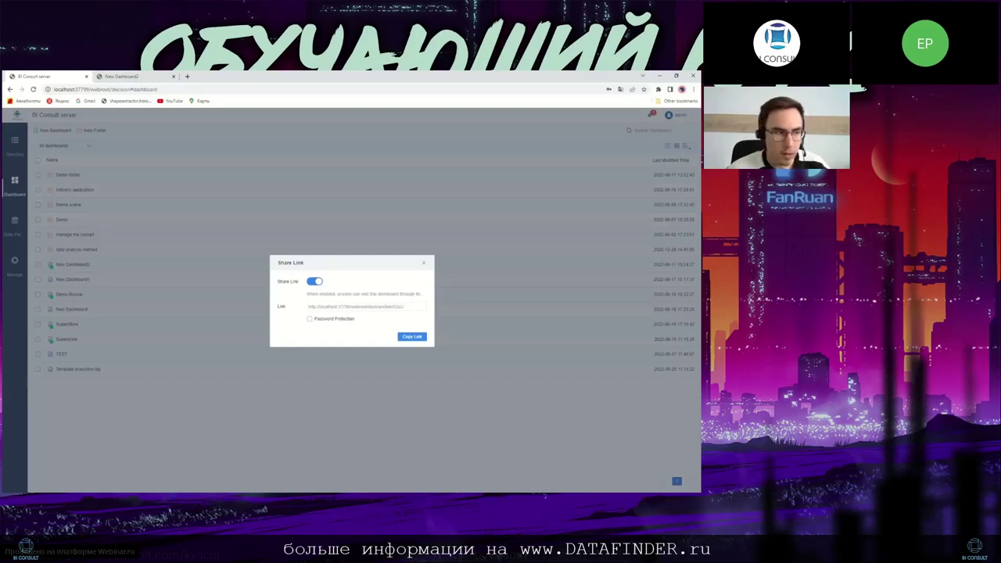
click(309, 319)
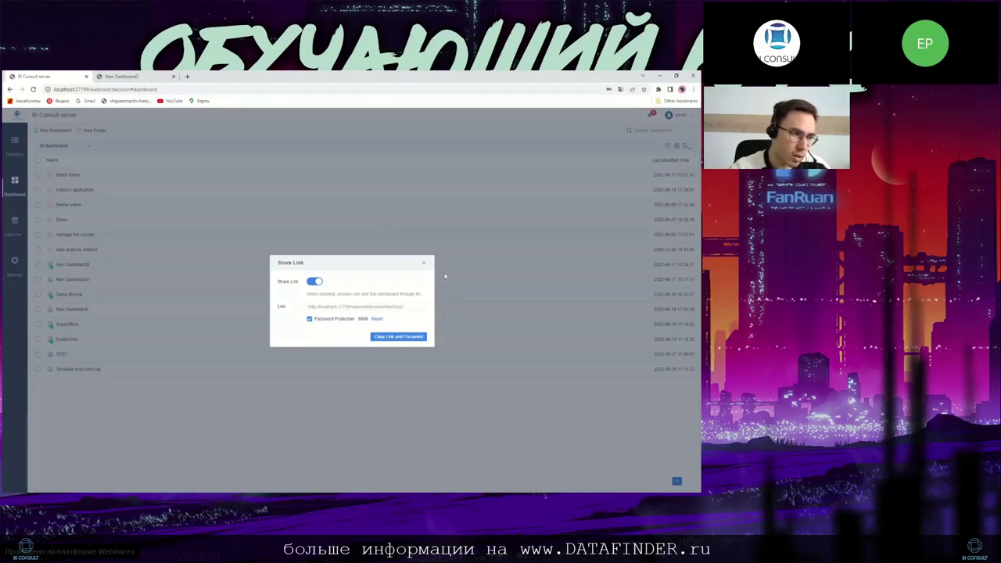
click(424, 262)
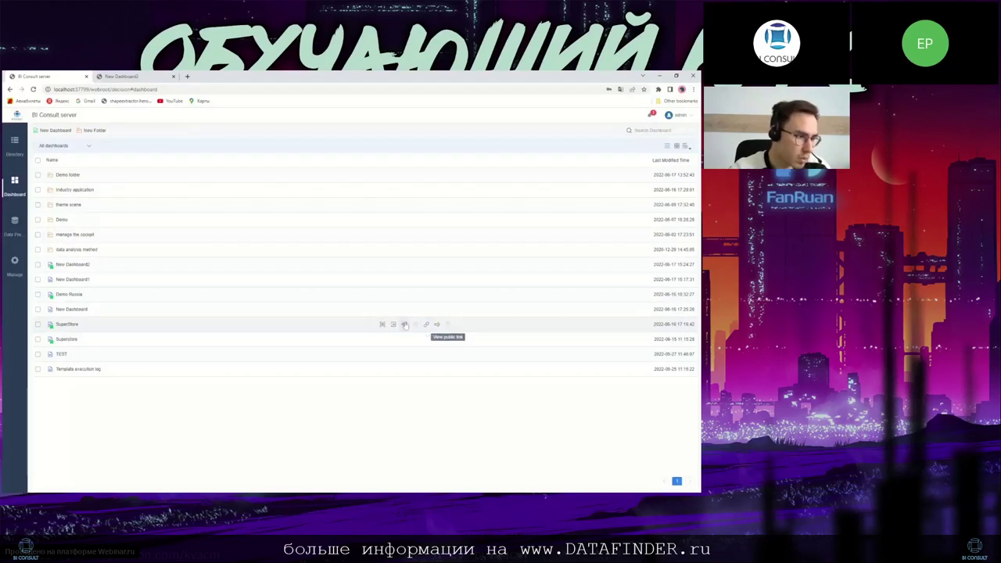
click(404, 324)
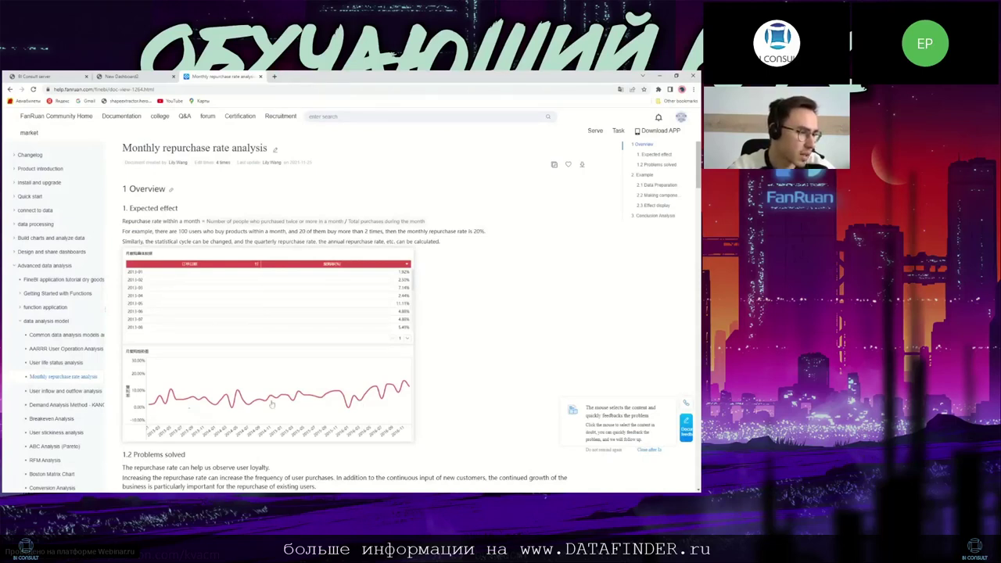
Step: Visit the FanRuan Community home page, then search the FanRuan Documentation Center for "server"
click(47, 124)
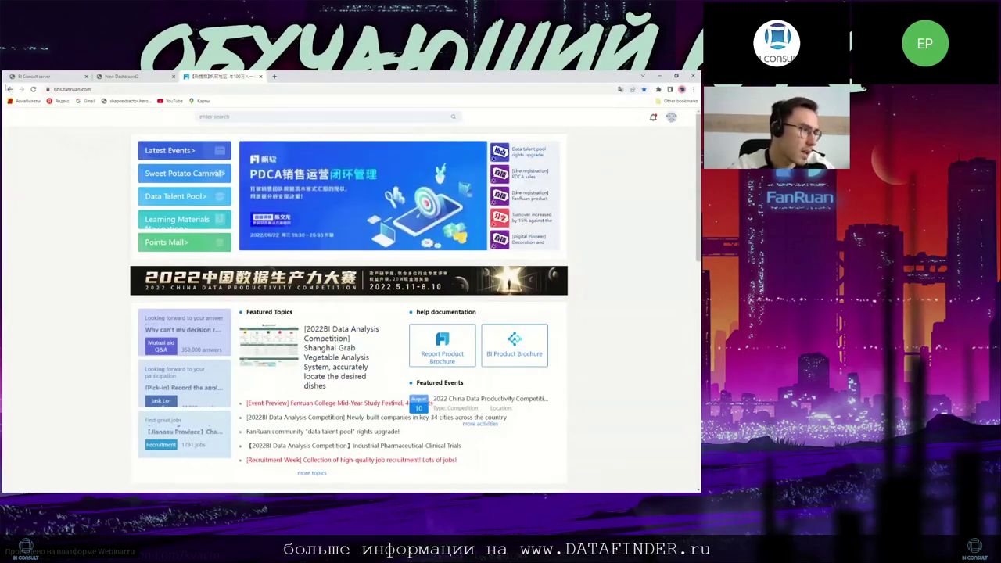
click(288, 152)
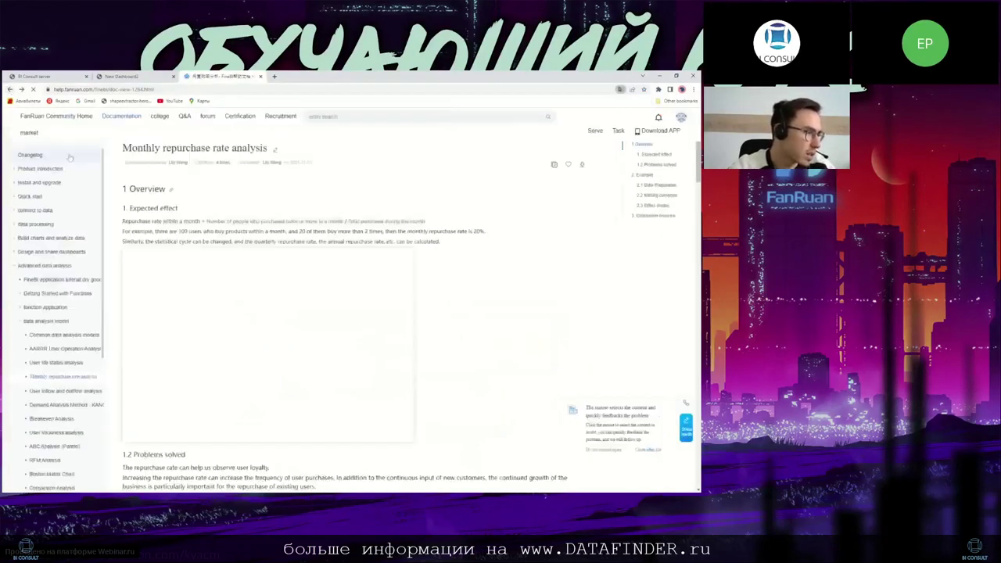
click(122, 118)
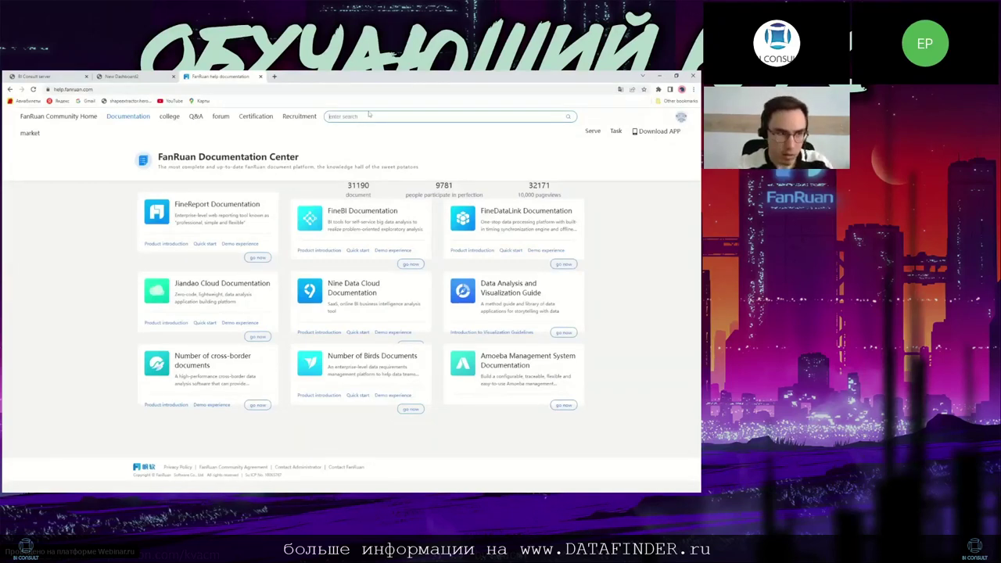
text(FineBI)
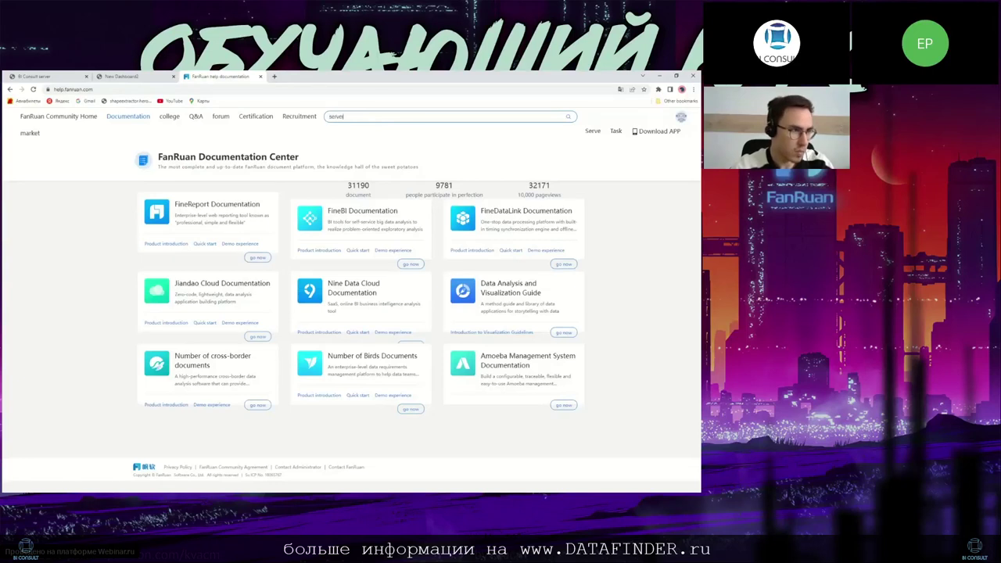
key(Return)
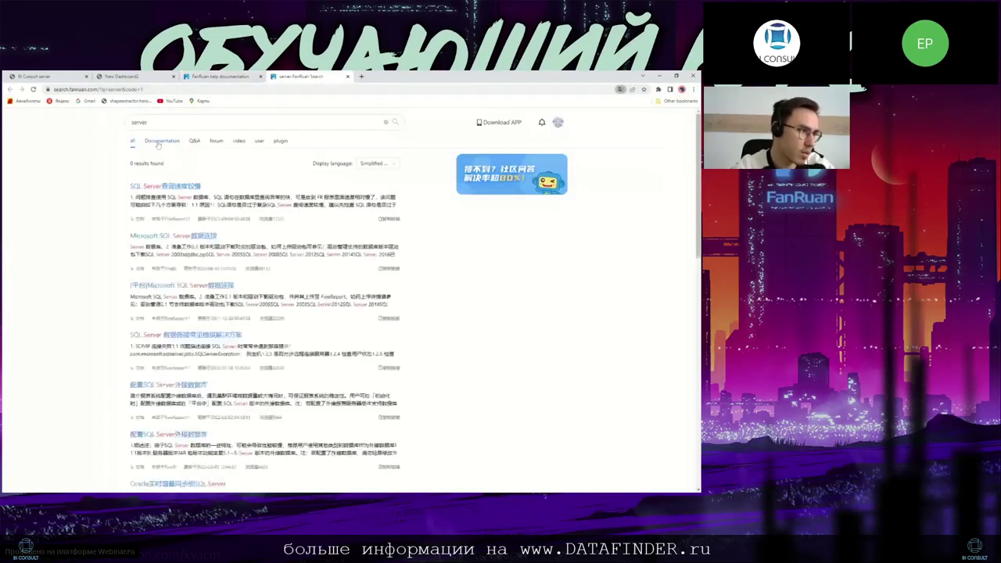
Step: Limit the search results to FineBI documentation and open the Microsoft SQL Server Data Connection article in a separate tab
click(158, 144)
click(134, 163)
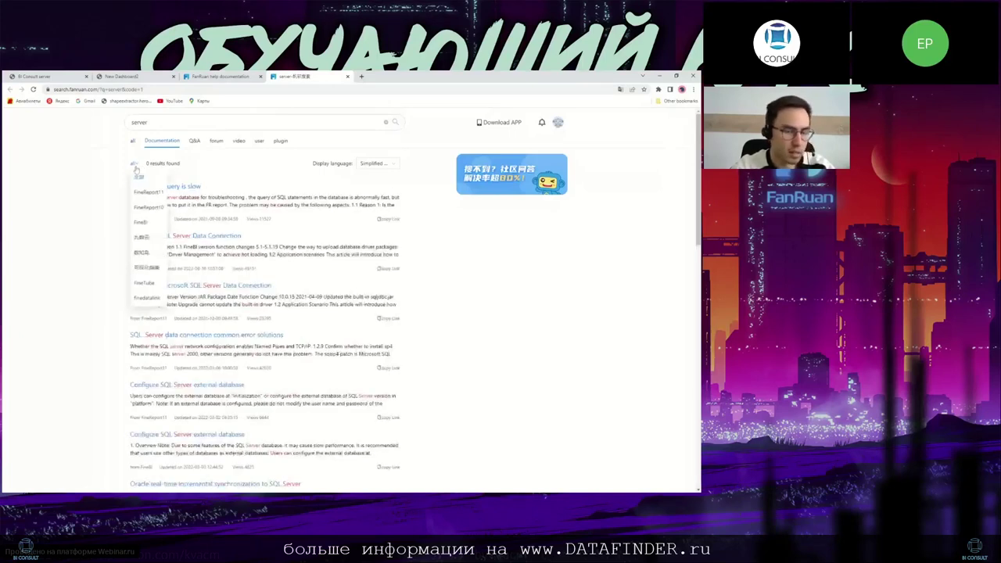
click(146, 236)
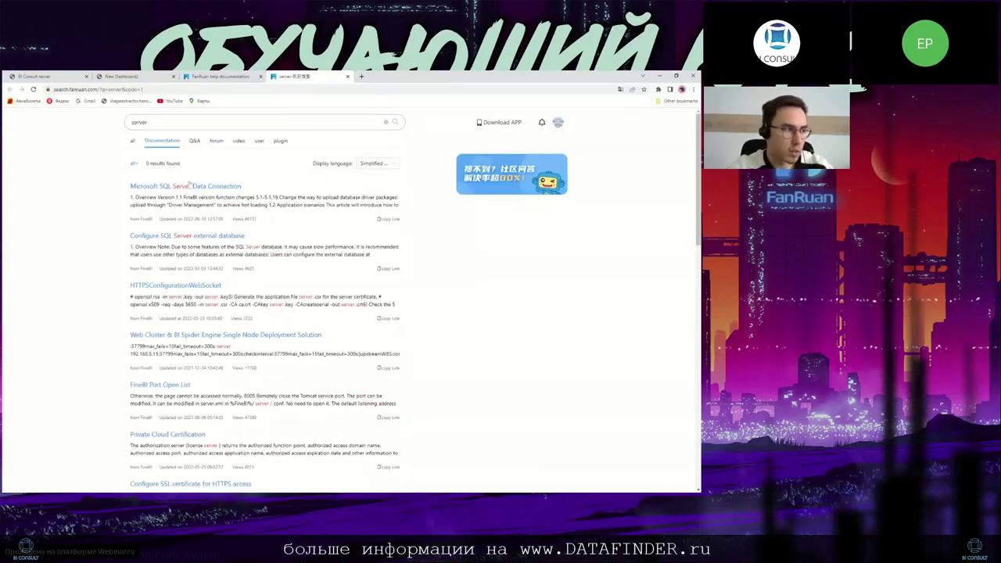
mouse_move(153, 122)
mouse_down()
mouse_move(124, 123)
mouse_move(150, 122)
mouse_up()
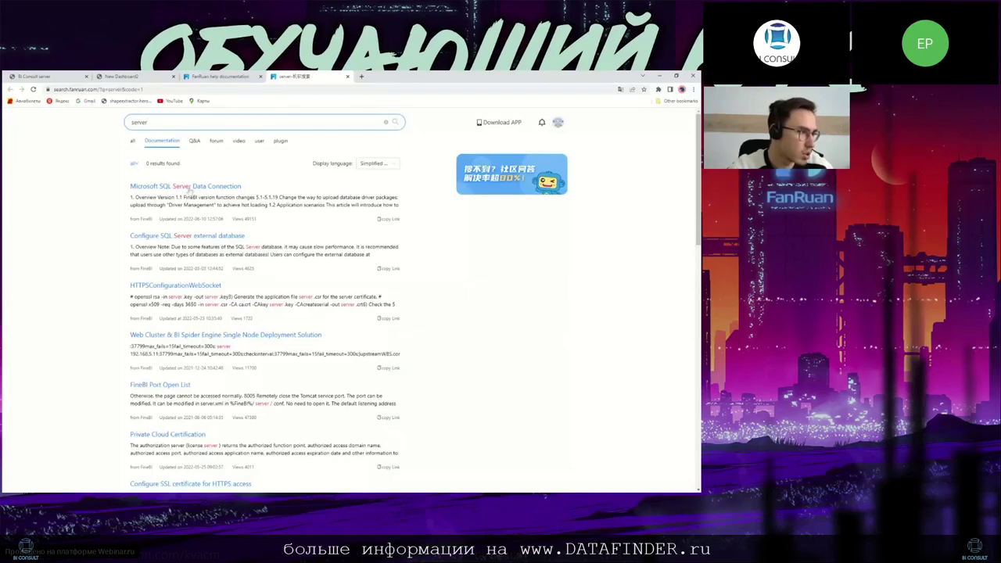
middle_click(189, 188)
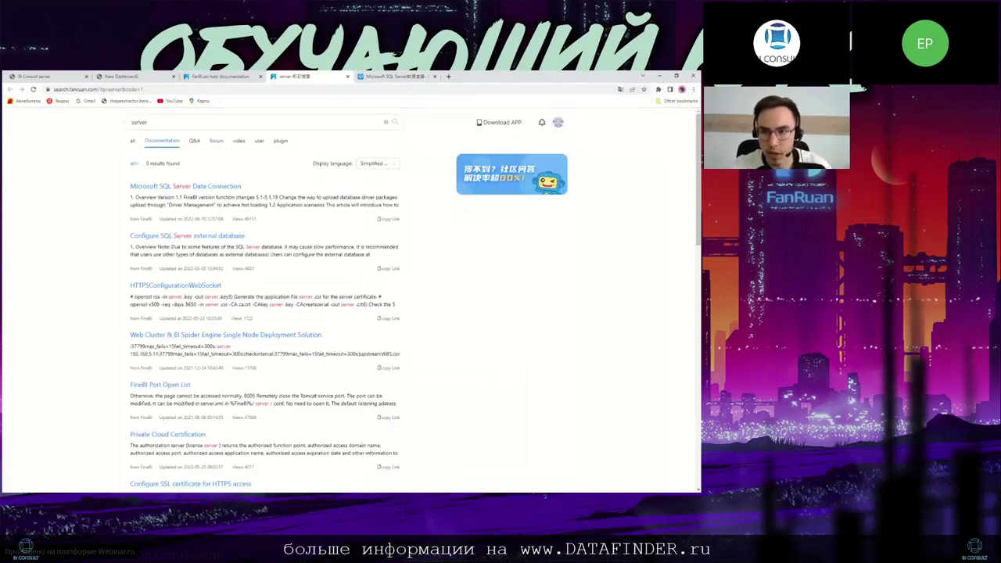
Step: Examine the Q&A, forum and plugin results for the "server" search
click(194, 142)
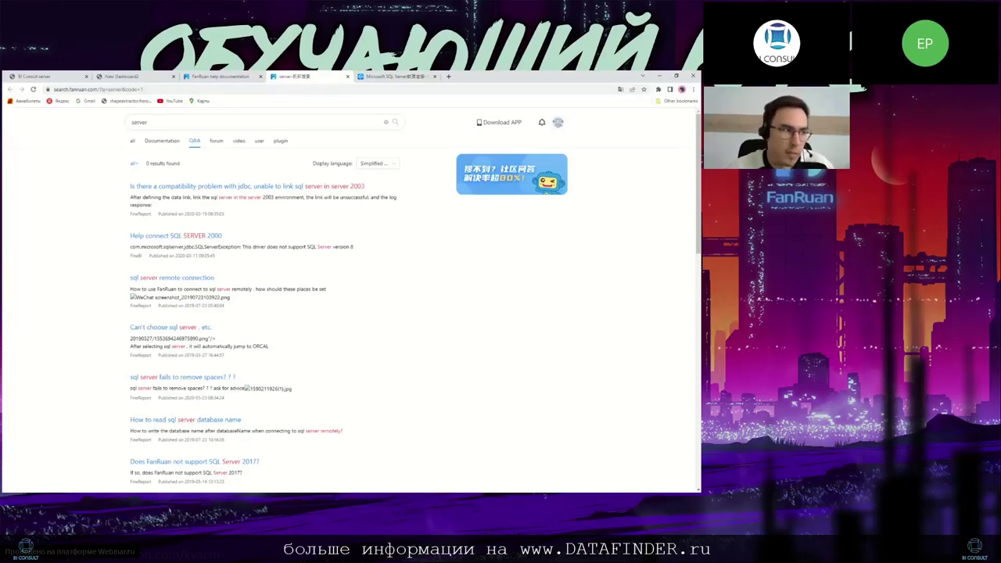
click(219, 144)
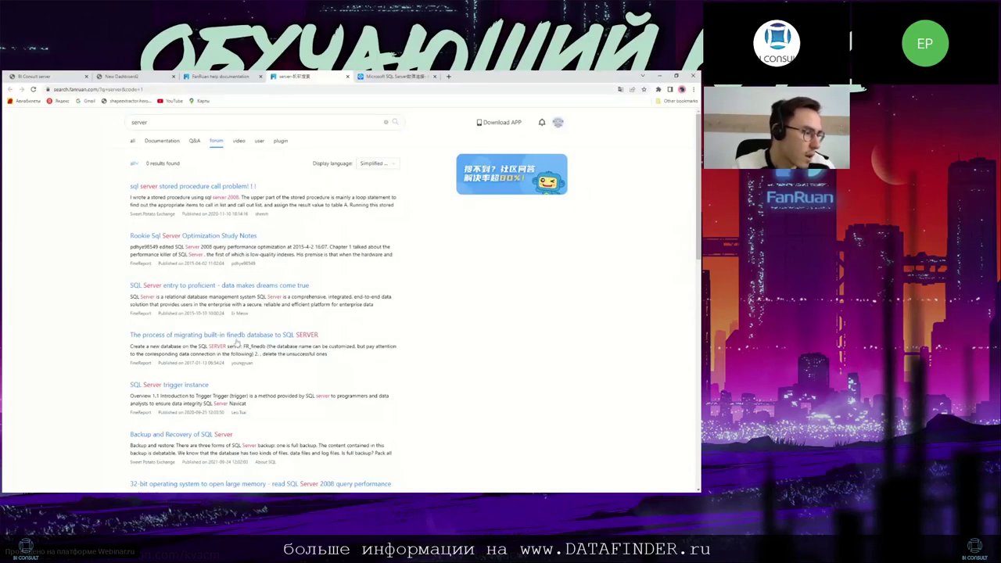
scroll(250, 352, down, 1)
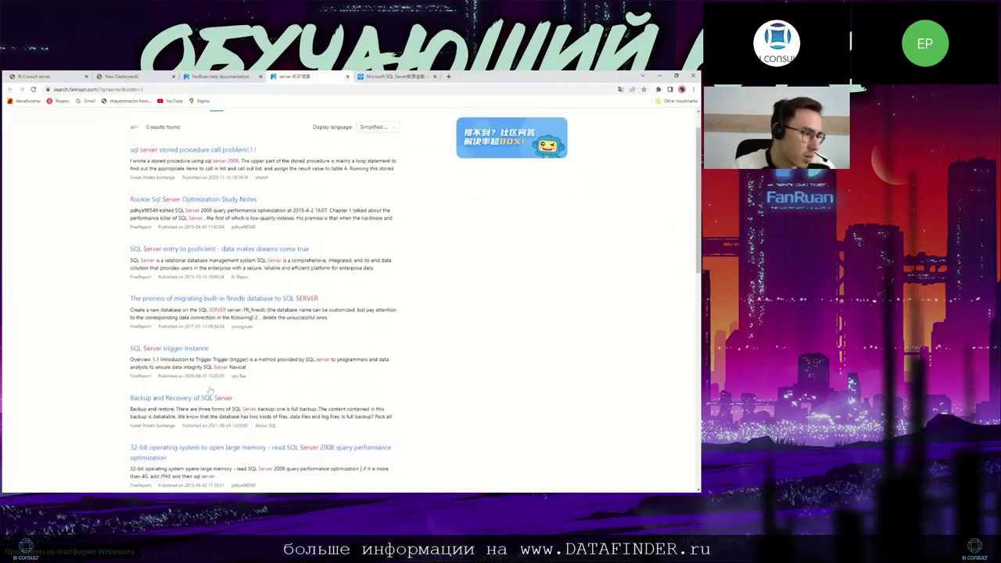
scroll(430, 334, up, 1)
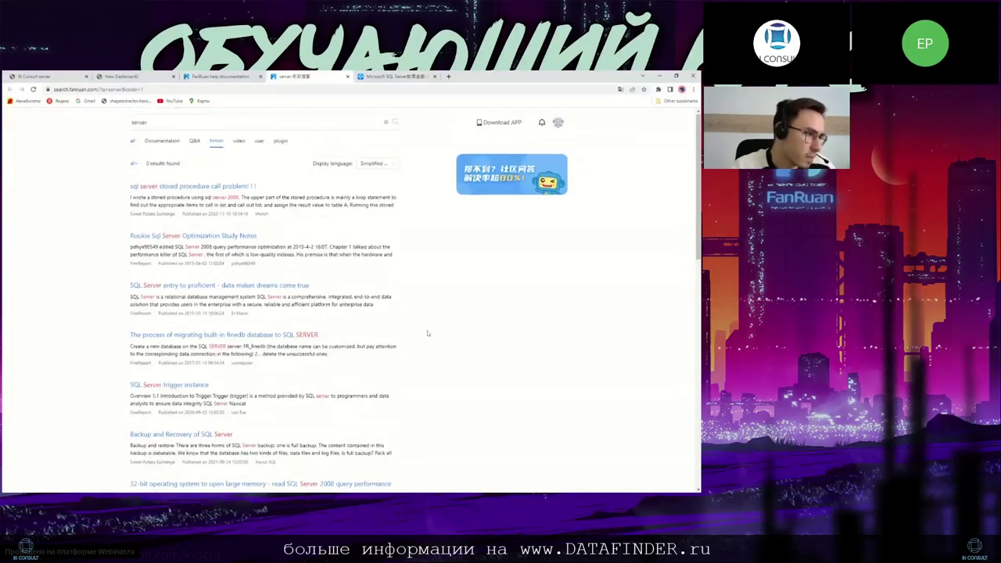
click(283, 142)
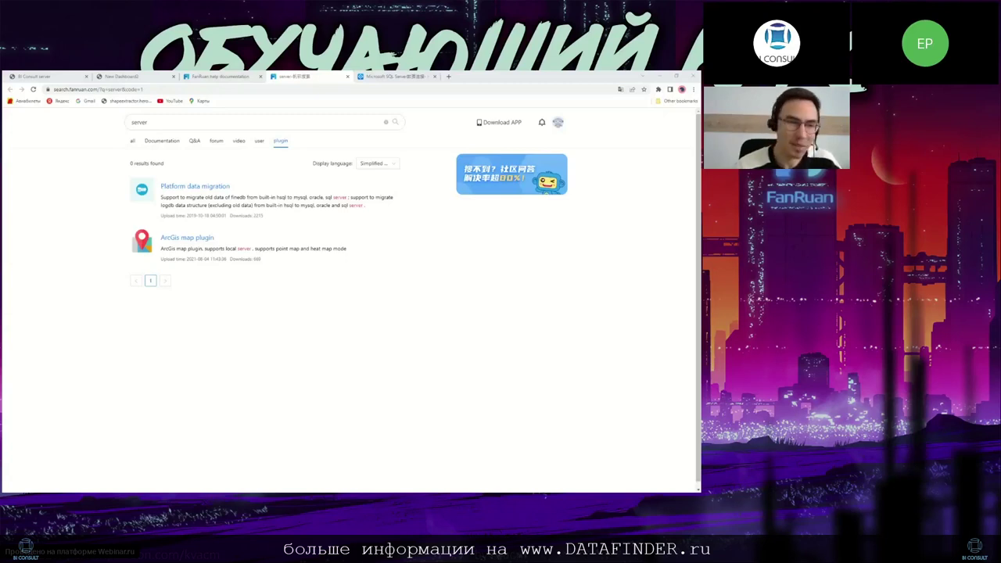
Step: View the FanRuan account's daily check-in page and return to the Documentation Center
mouse_move(558, 125)
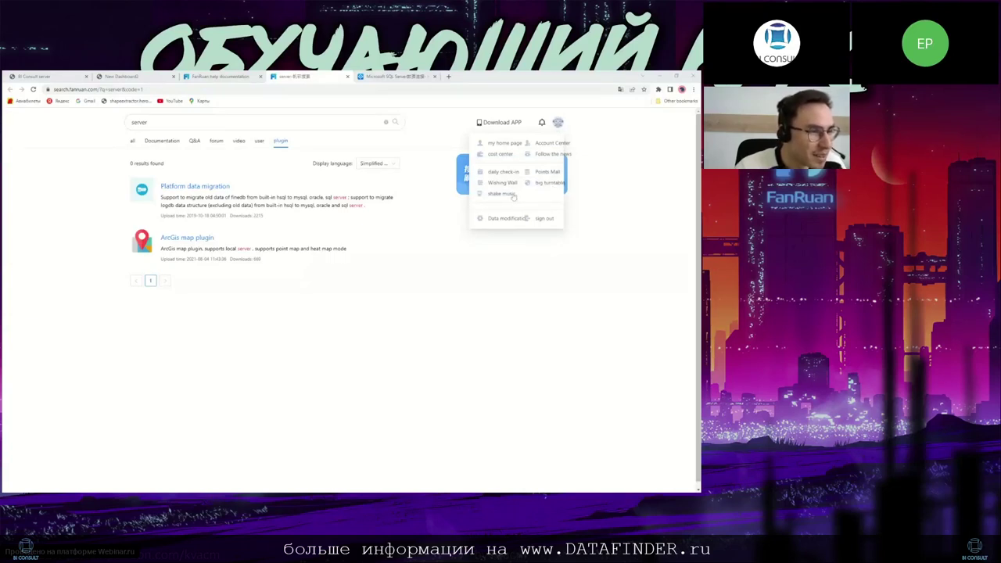
click(508, 172)
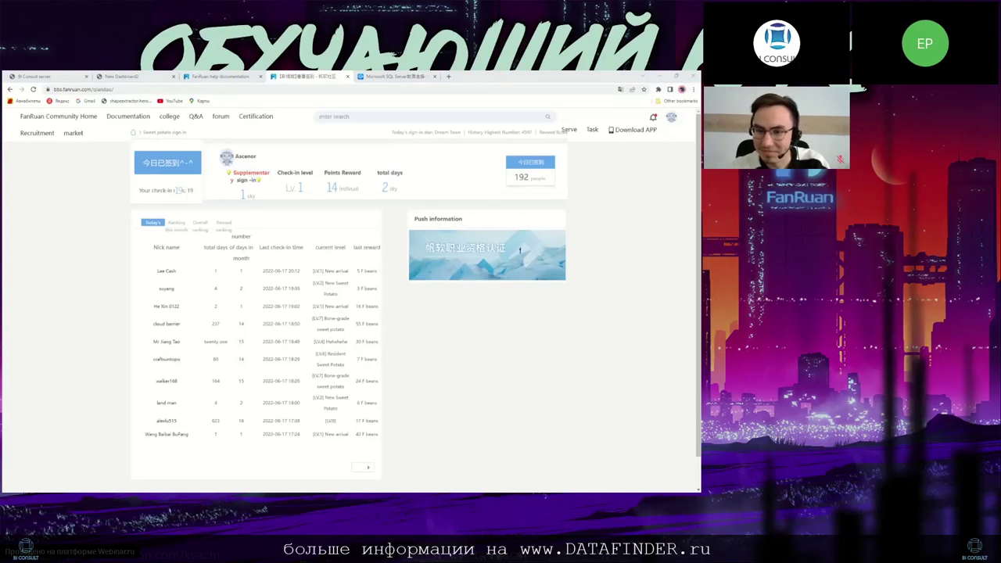
click(129, 118)
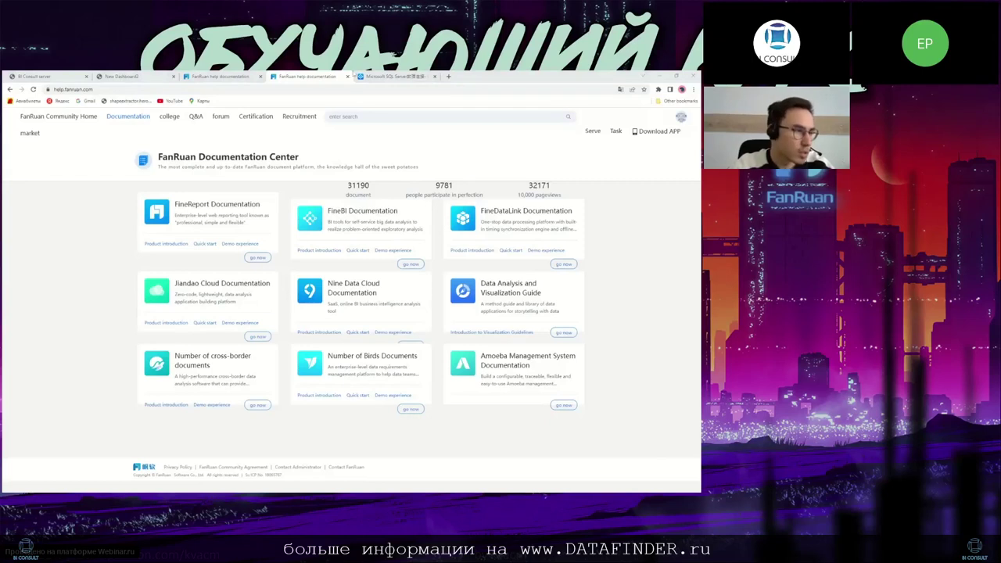
Step: Dismiss the SuperStore sharing settings on the BI Consult server and go to the New Dashboard2 editor
click(52, 75)
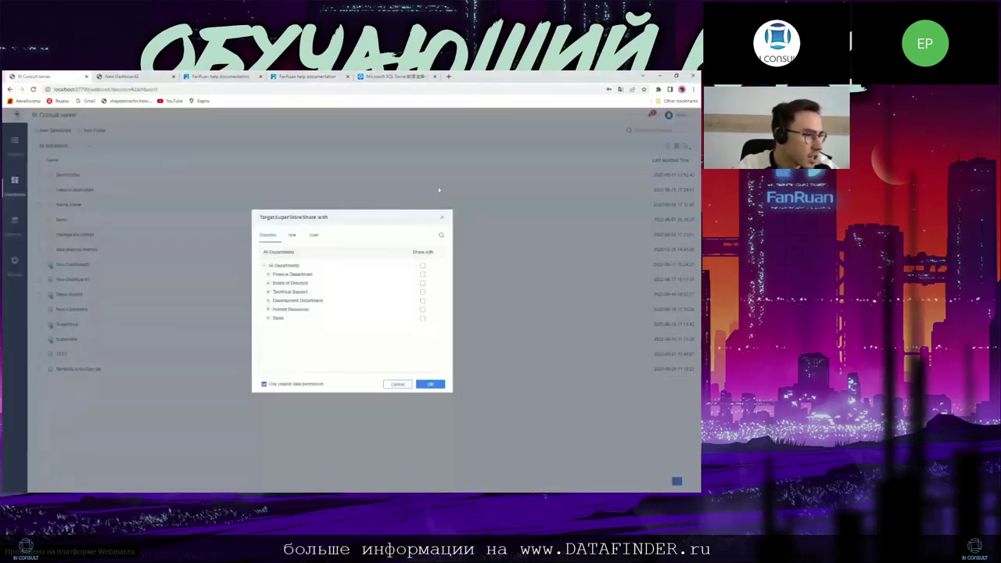
click(442, 217)
click(117, 76)
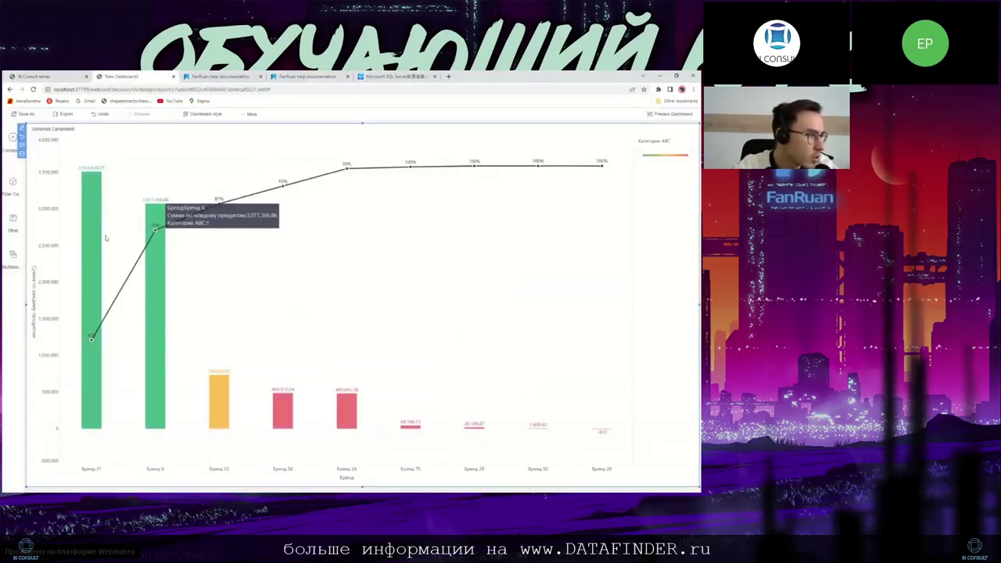
Step: Open the ABC chart component for editing and review the formula of the Доля по показателю indicator without changing it
mouse_move(84, 297)
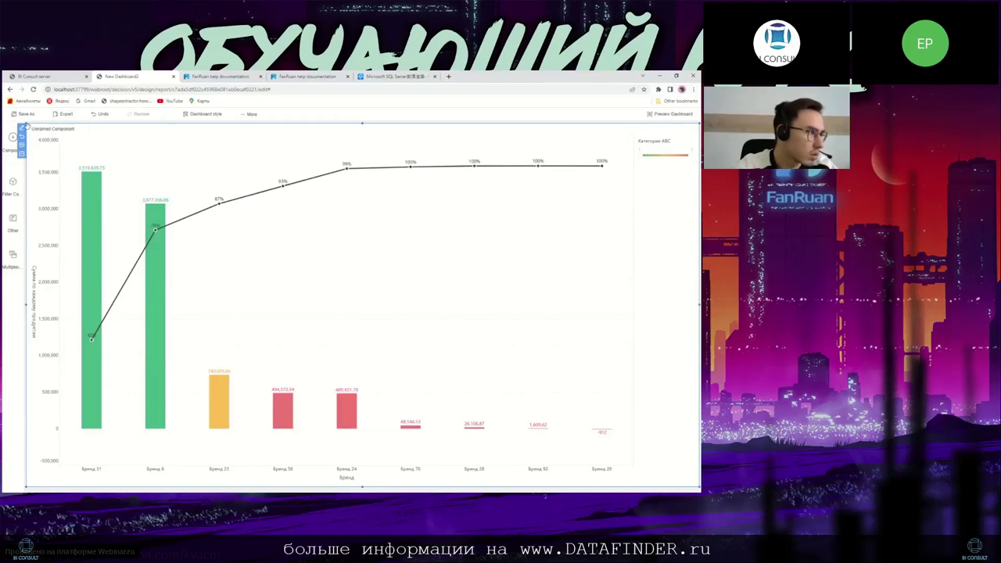
click(28, 127)
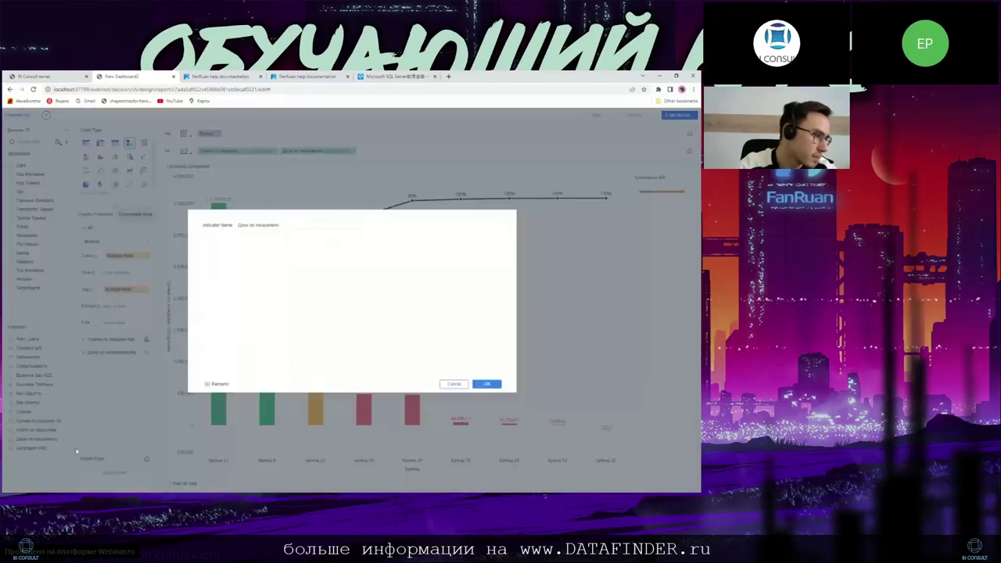
click(66, 440)
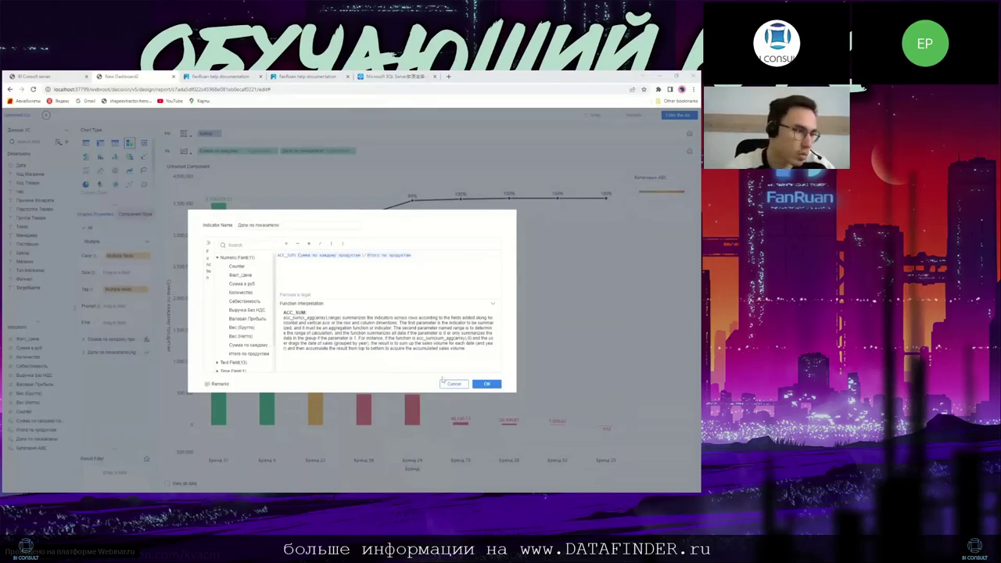
click(446, 382)
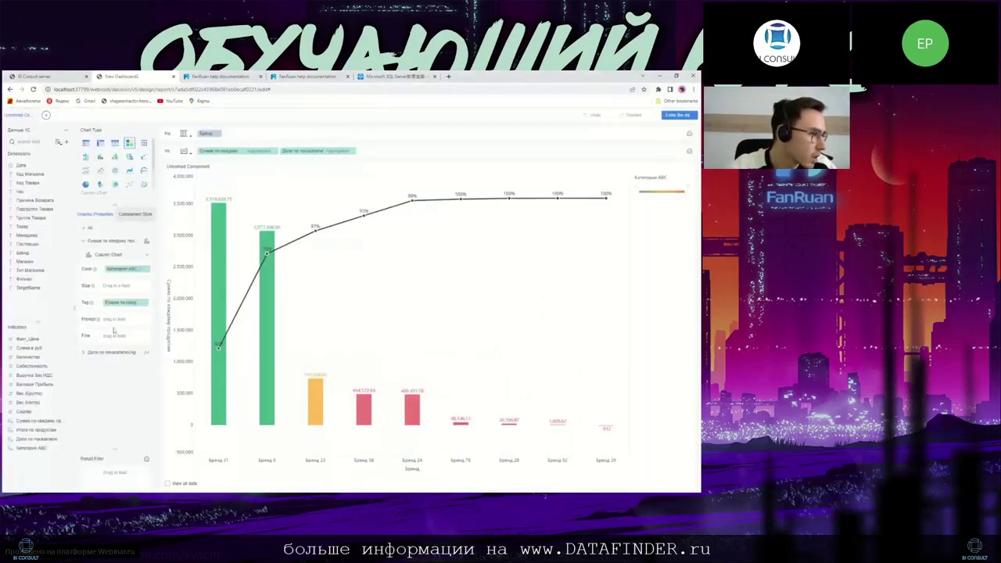
Step: Review the custom font size options for the column label in the label editor and close it without saving changes
click(93, 302)
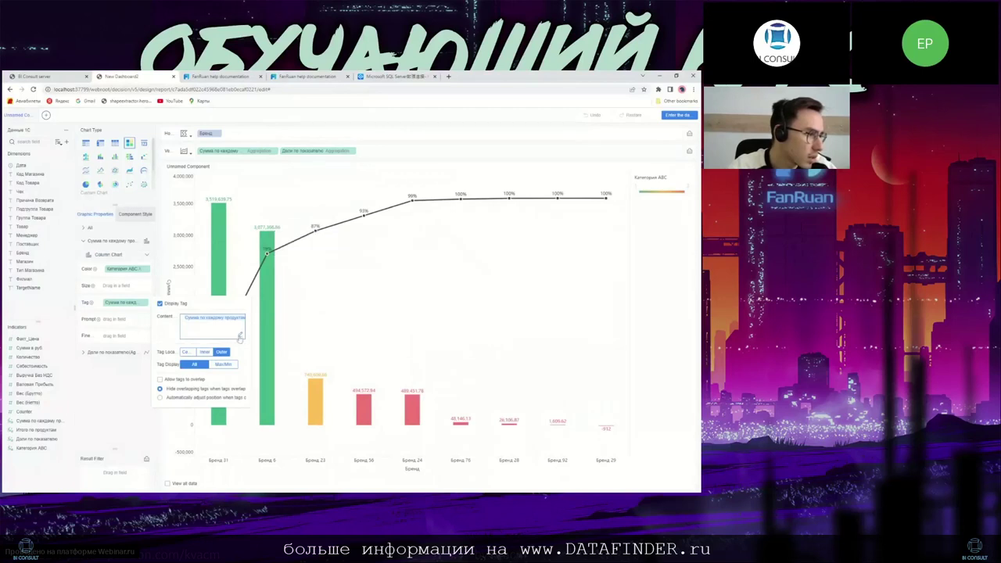
click(240, 337)
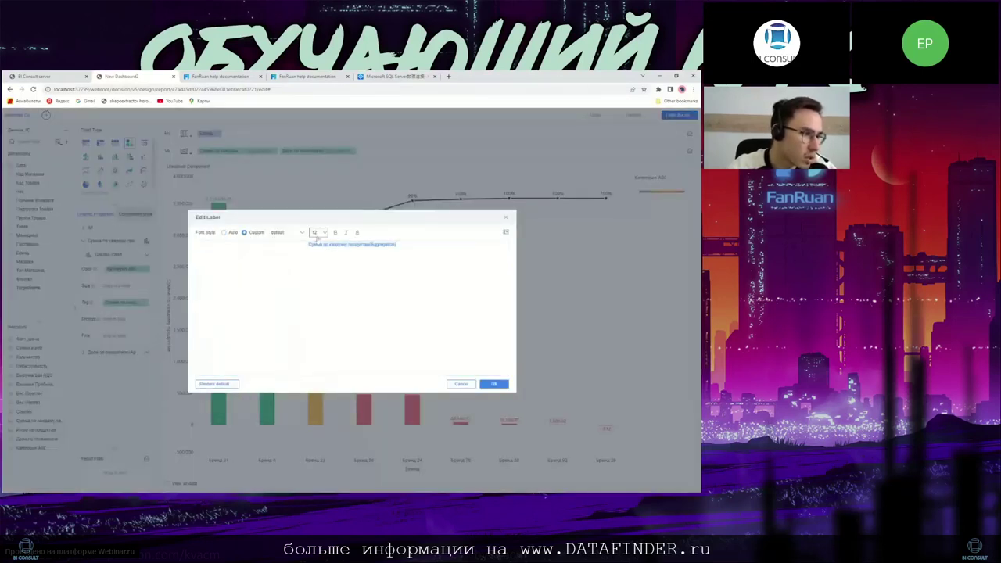
click(317, 233)
drag(308, 244, 407, 245)
click(317, 233)
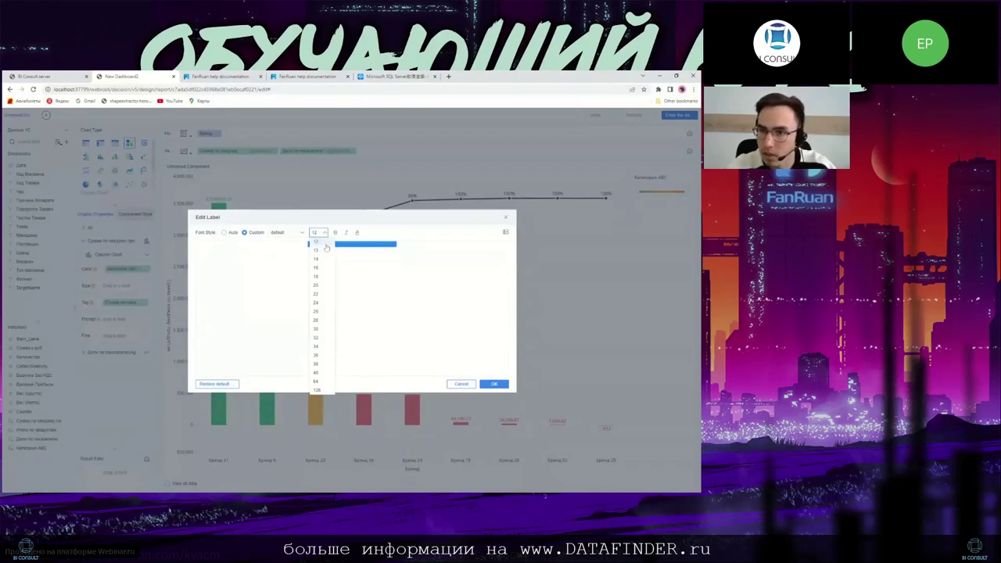
click(316, 293)
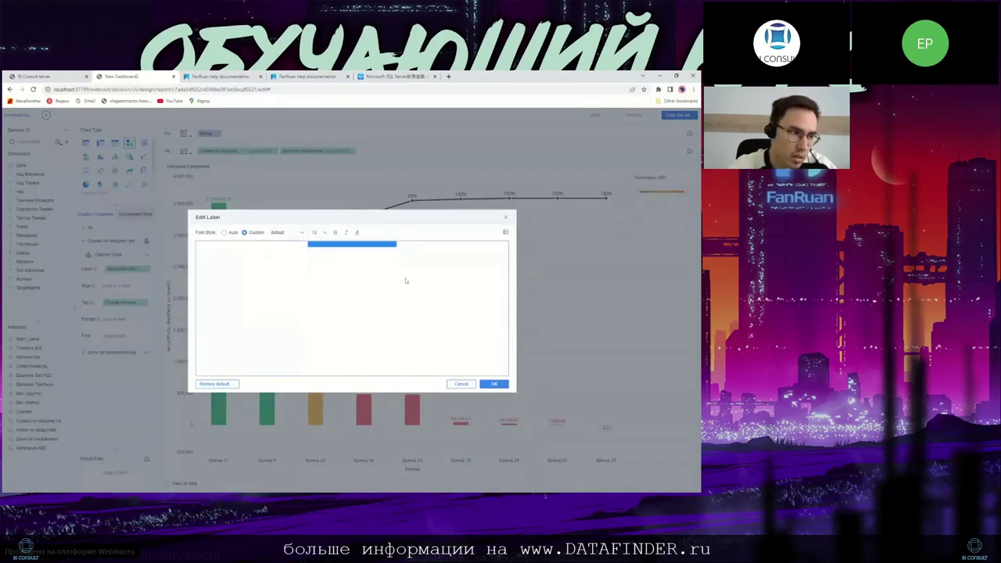
click(506, 217)
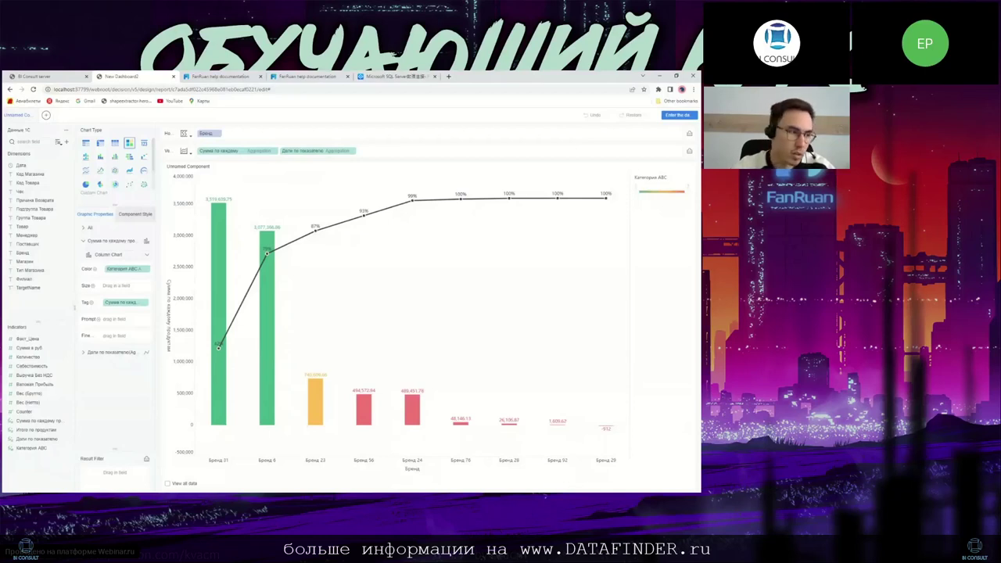
Step: Return from the chart component to the New Dashboard2 dashboard and preview it
click(676, 116)
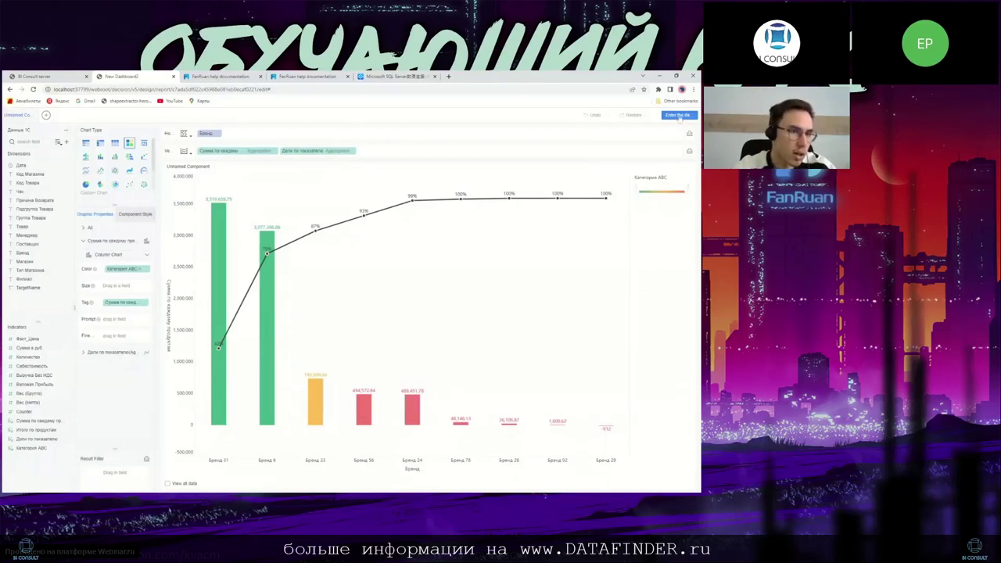
click(251, 114)
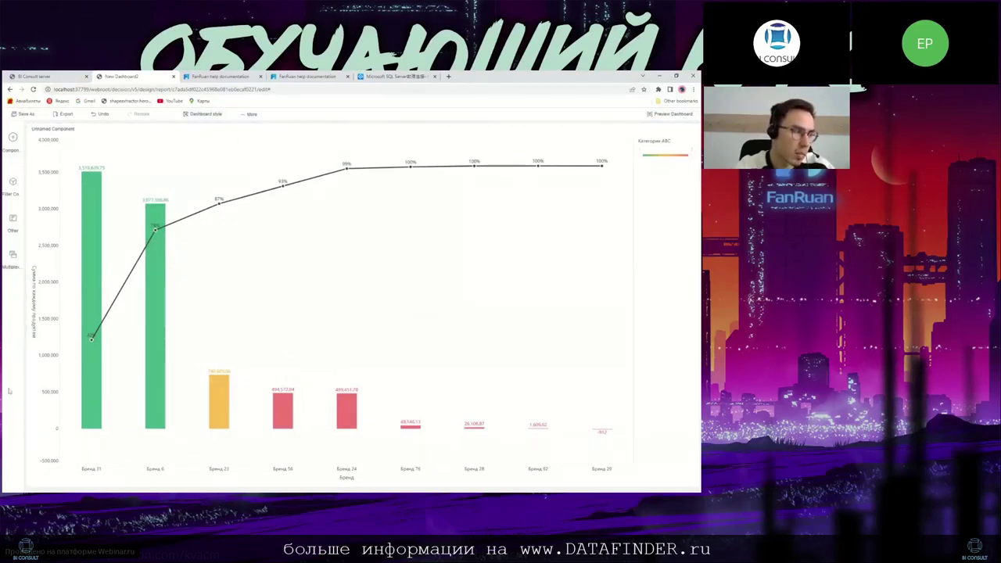
click(673, 114)
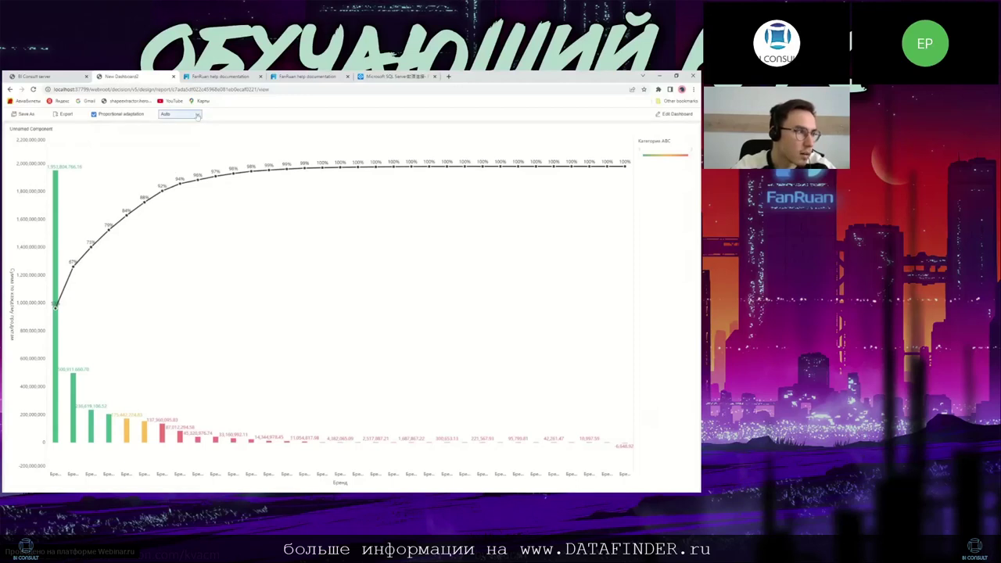
Step: Try out the proportional adaptation setting of the dashboard preview by disabling and re-enabling it
click(182, 114)
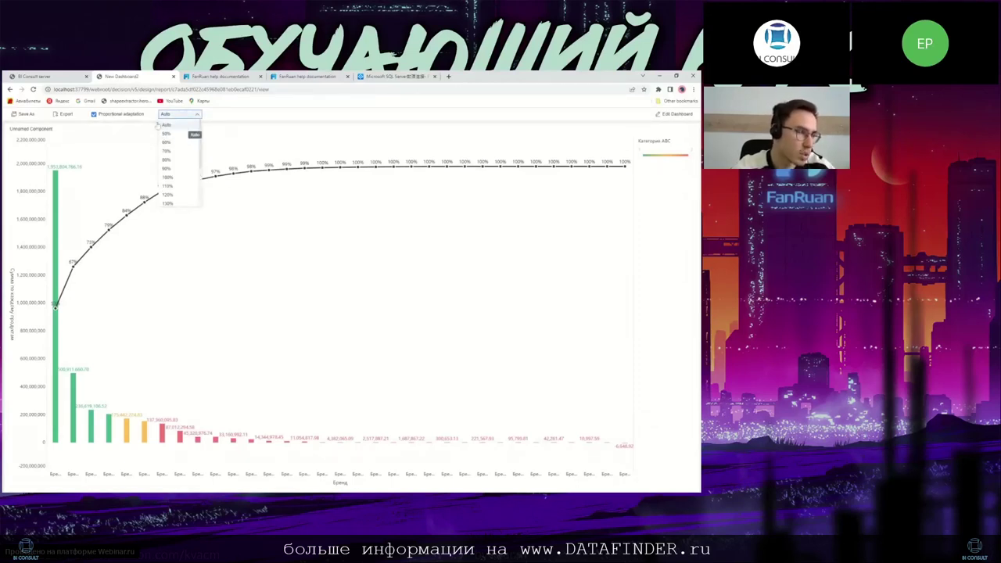
click(133, 117)
click(133, 118)
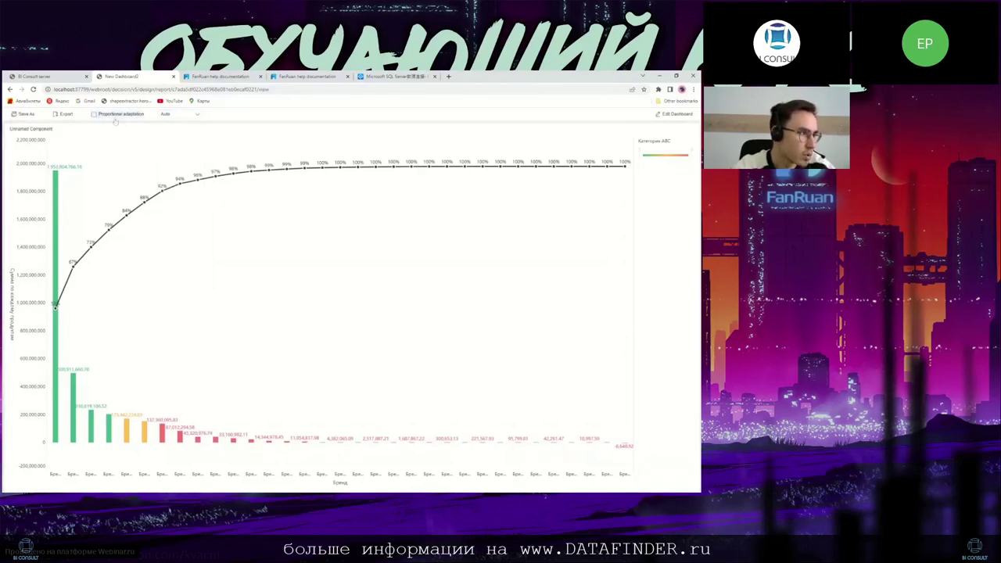
click(173, 115)
click(94, 114)
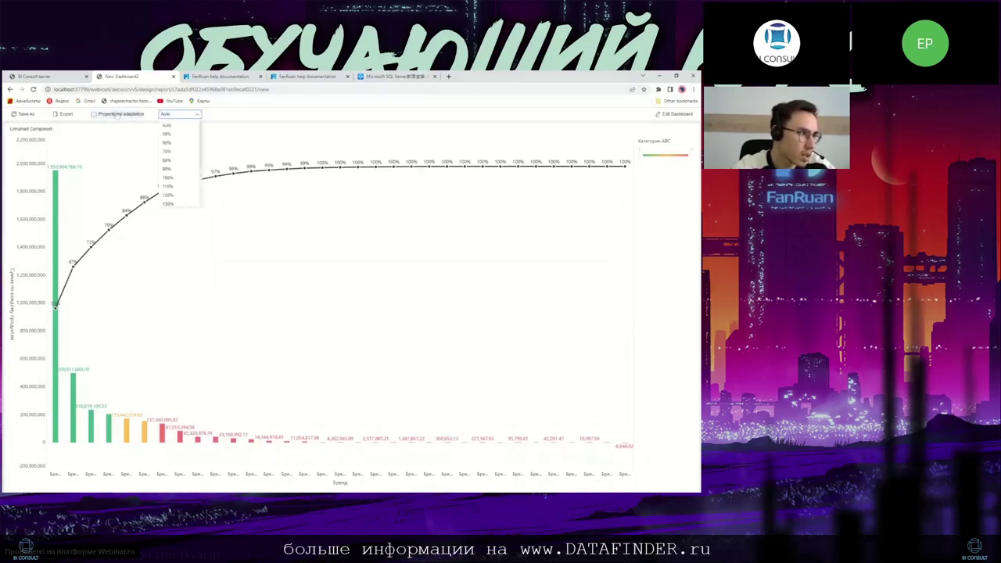
Step: Review the available scaling percentages and set the preview scale to 60% with proportional adaptation enabled
click(180, 115)
click(213, 149)
click(180, 115)
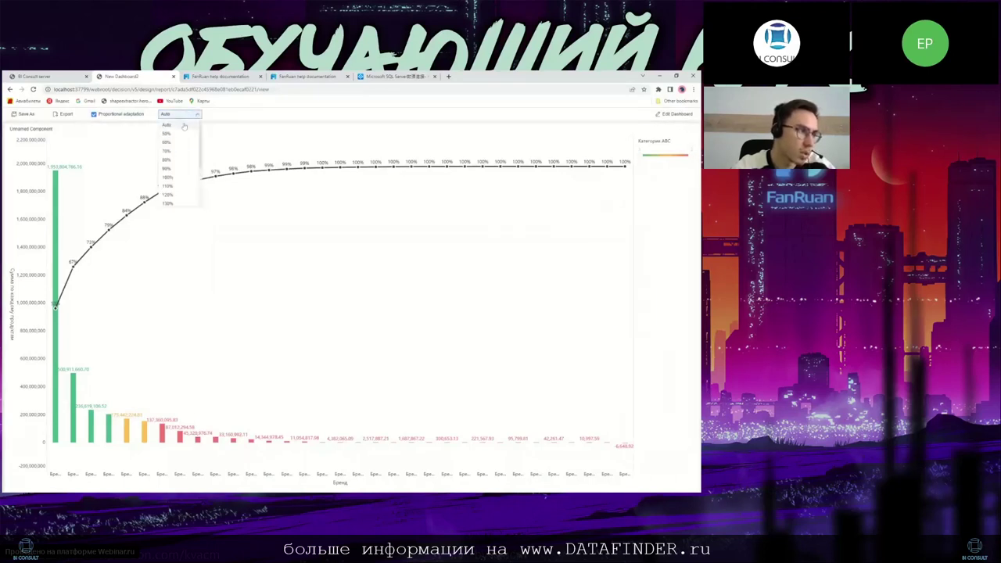
scroll(180, 168, down, 3)
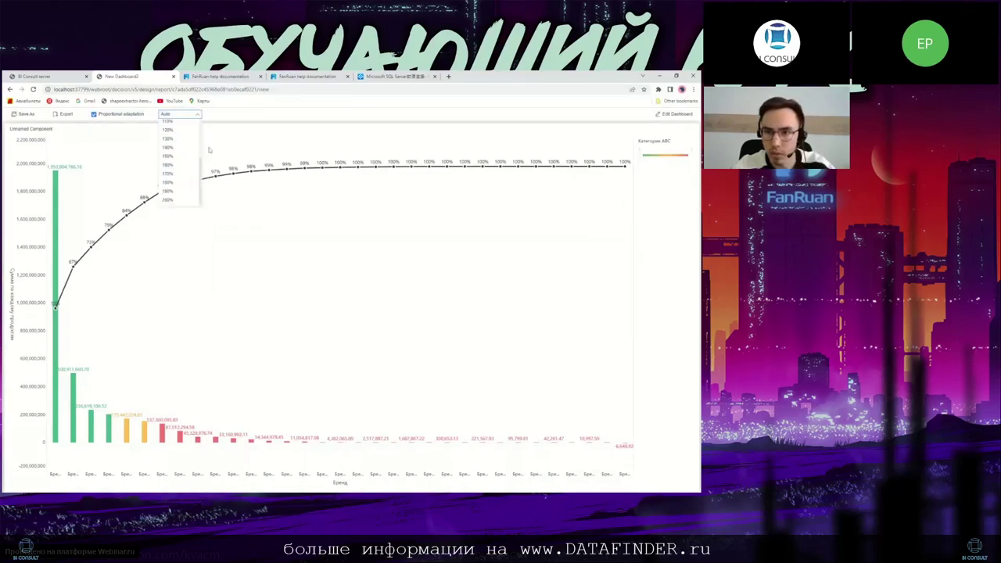
click(210, 147)
click(180, 115)
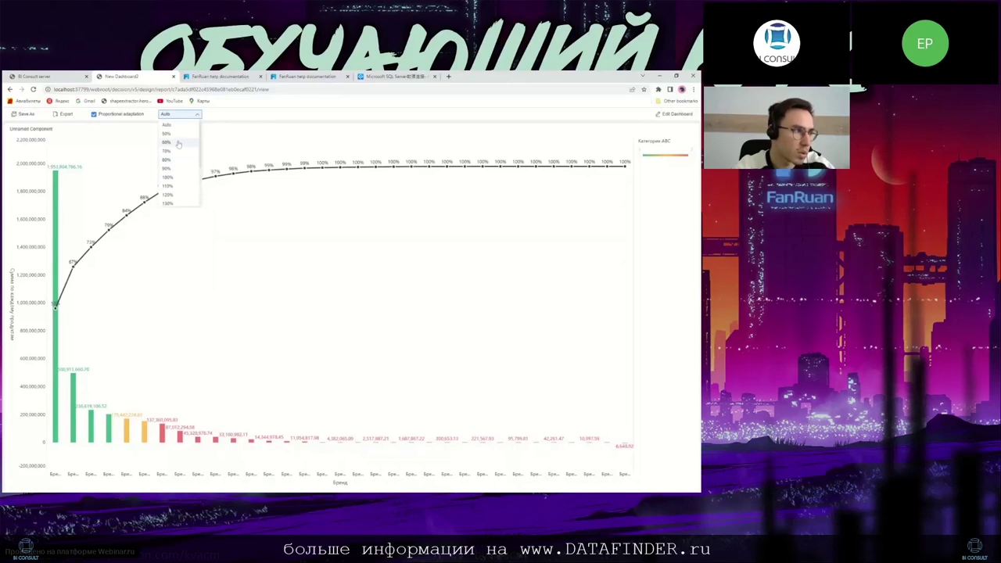
click(178, 143)
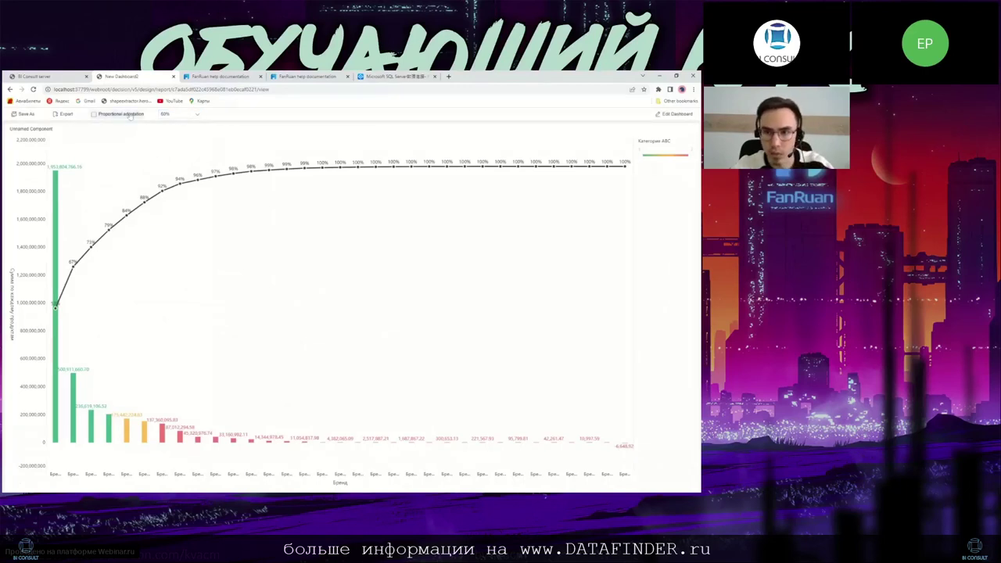
click(130, 115)
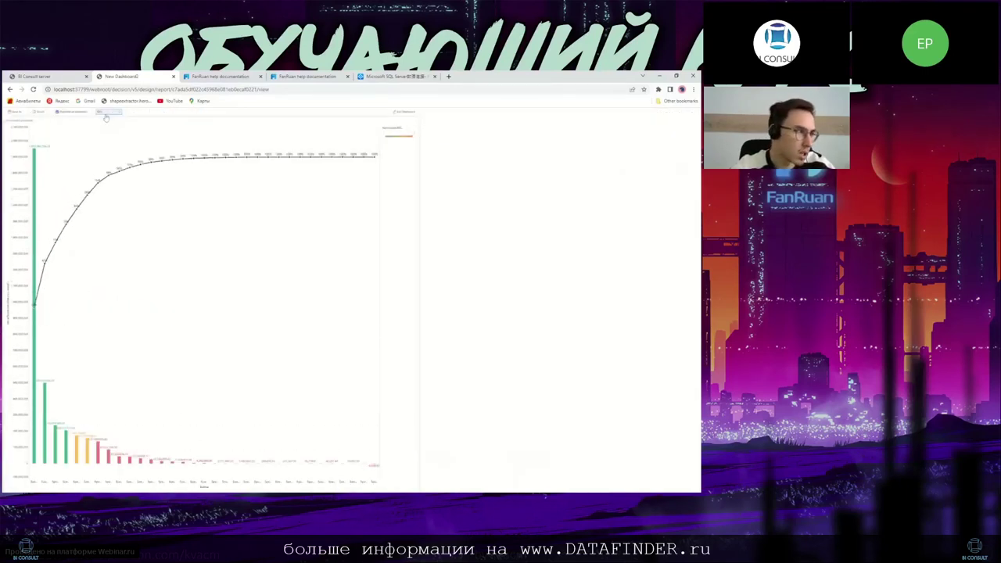
Step: Open the Superstore sales analysis dashboard from the BI Consult server and preview it
click(55, 77)
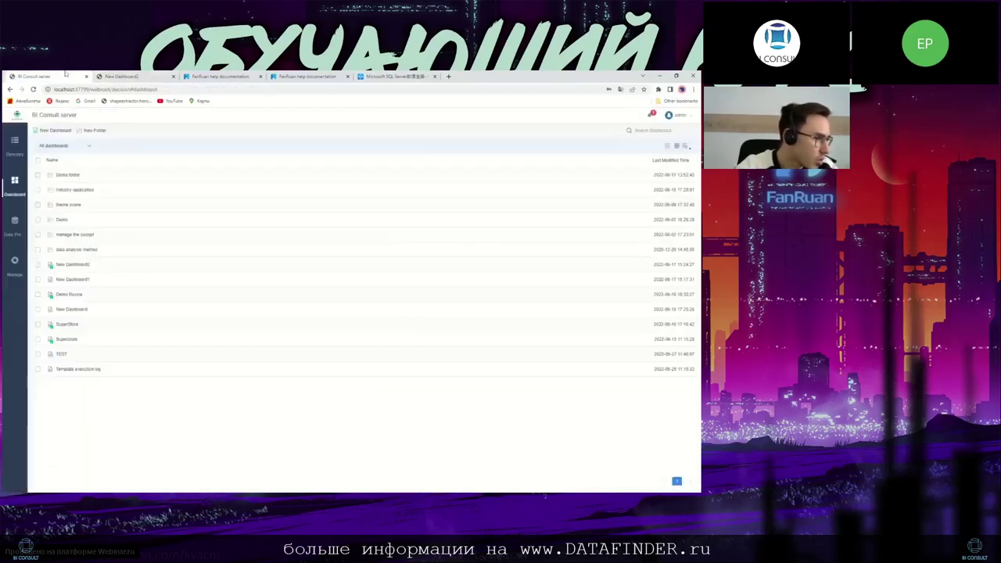
click(66, 340)
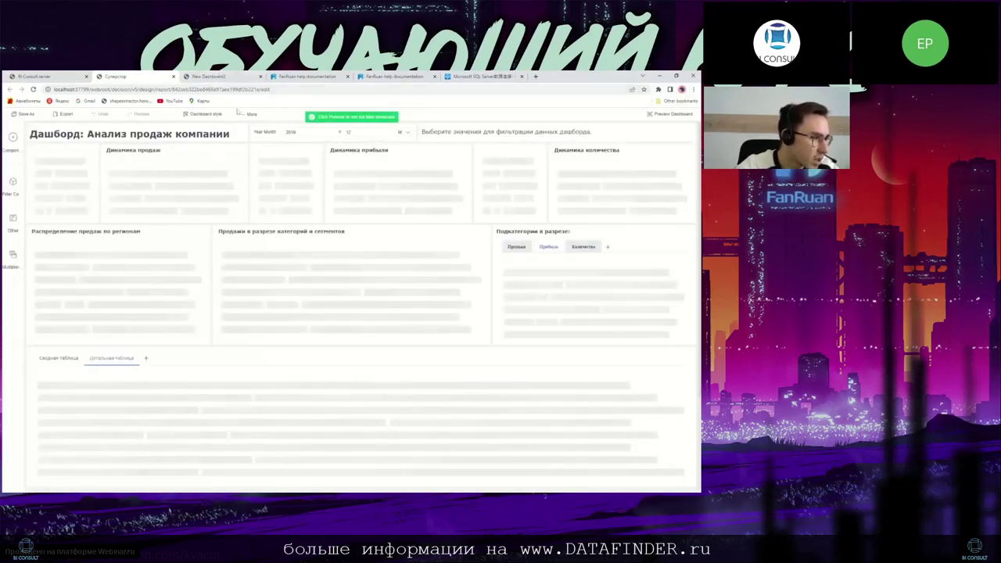
click(673, 115)
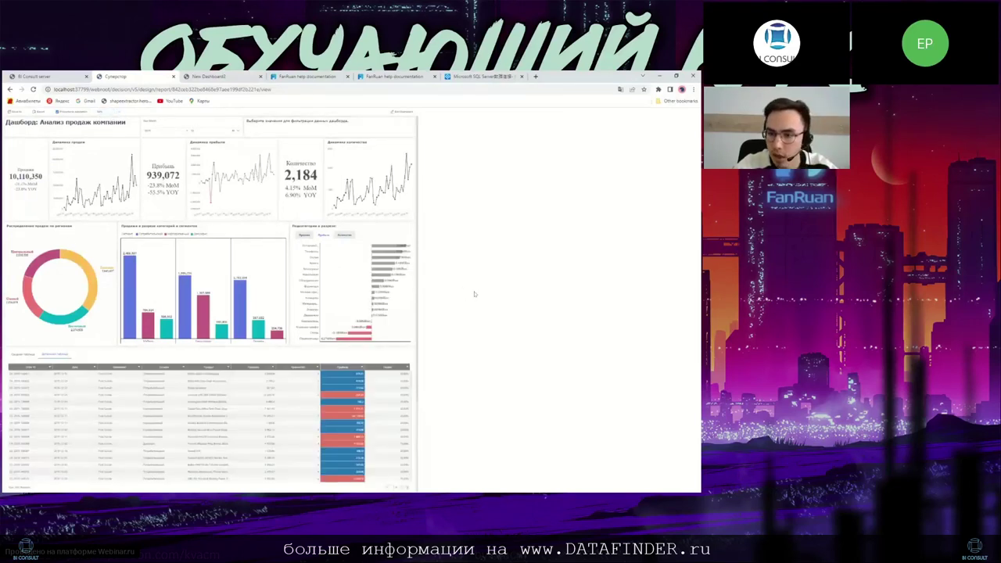
Step: Scale the Superstore dashboard preview to 120%, and finally to 90%
click(114, 116)
click(103, 154)
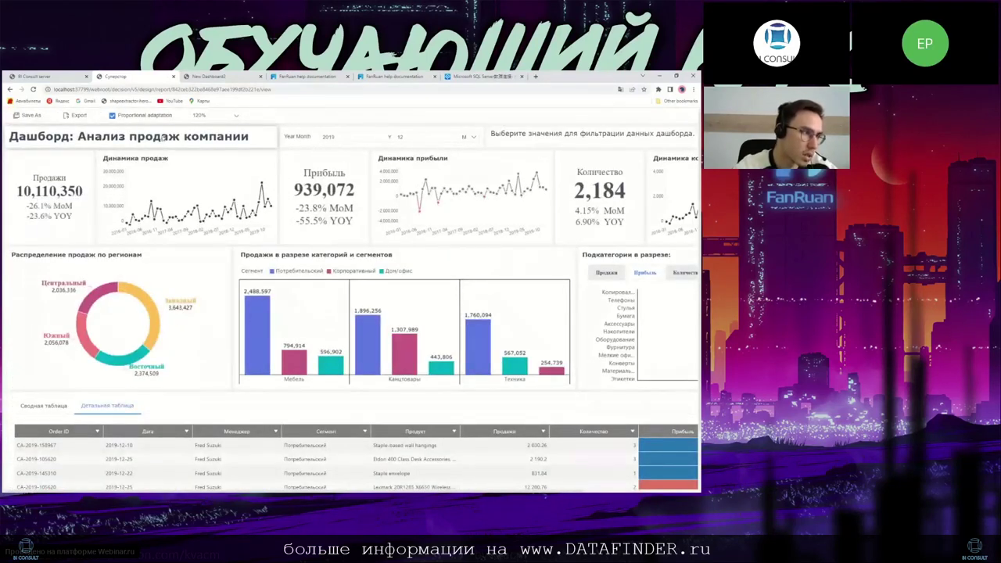
click(200, 117)
click(213, 195)
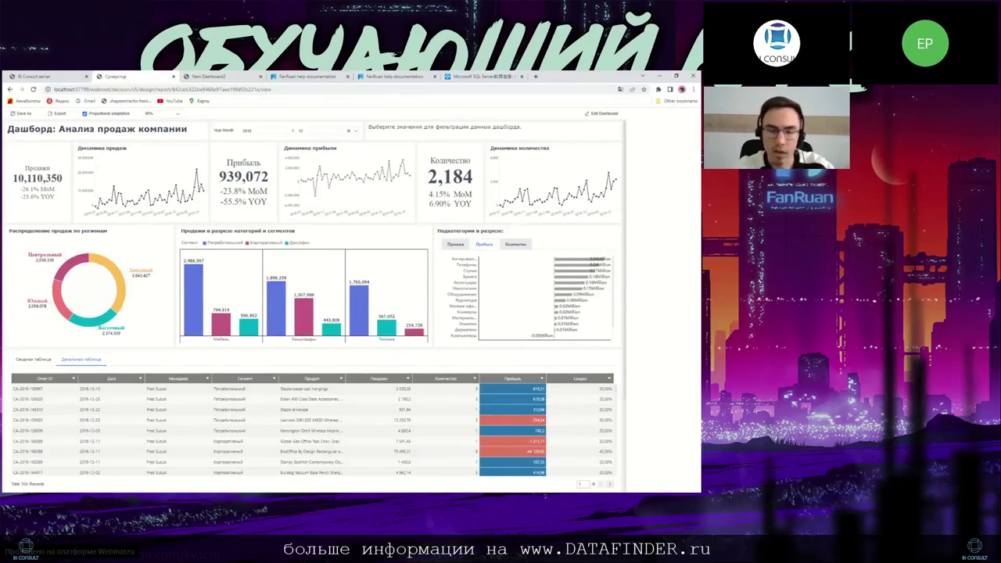
Step: Check the department sharing options of New Dashboard, dismiss them, and return to the Superstore dashboard preview
key(ctrl+1)
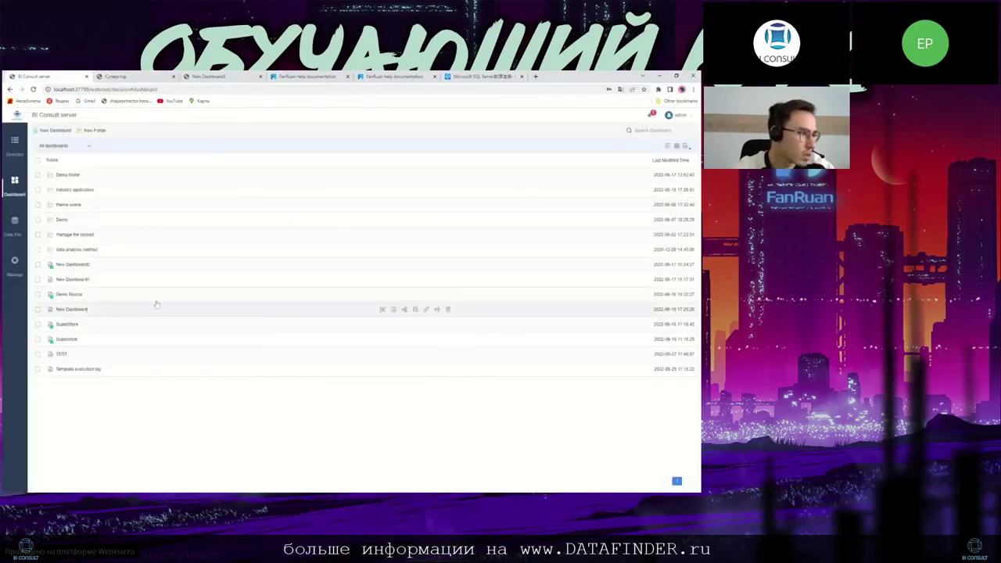
click(414, 310)
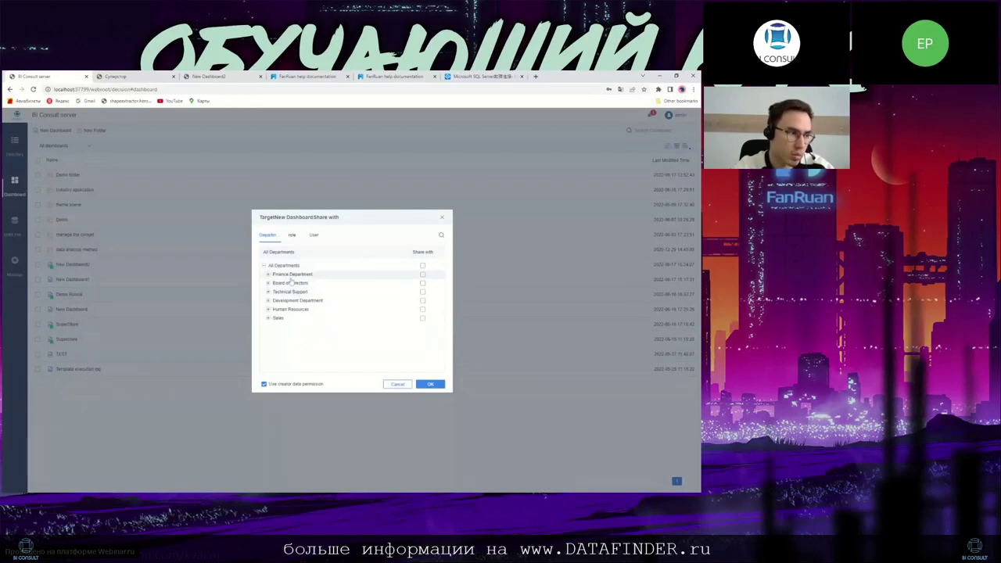
click(444, 216)
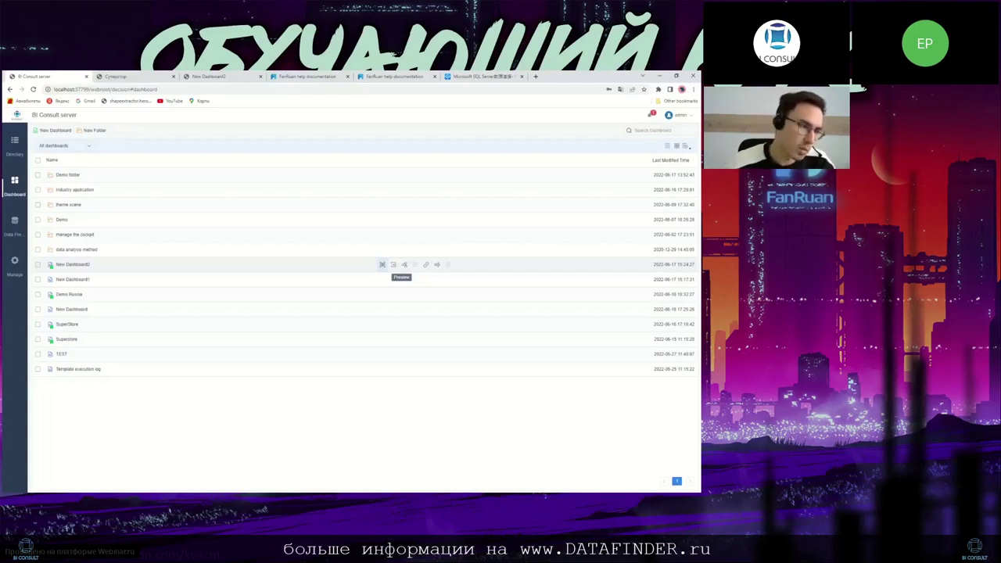
click(143, 74)
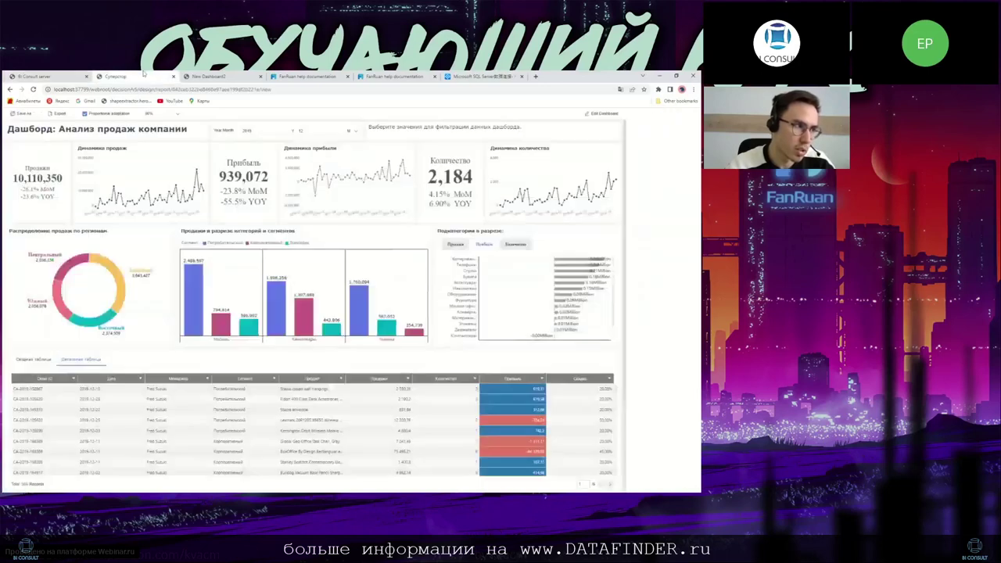
mouse_move(117, 277)
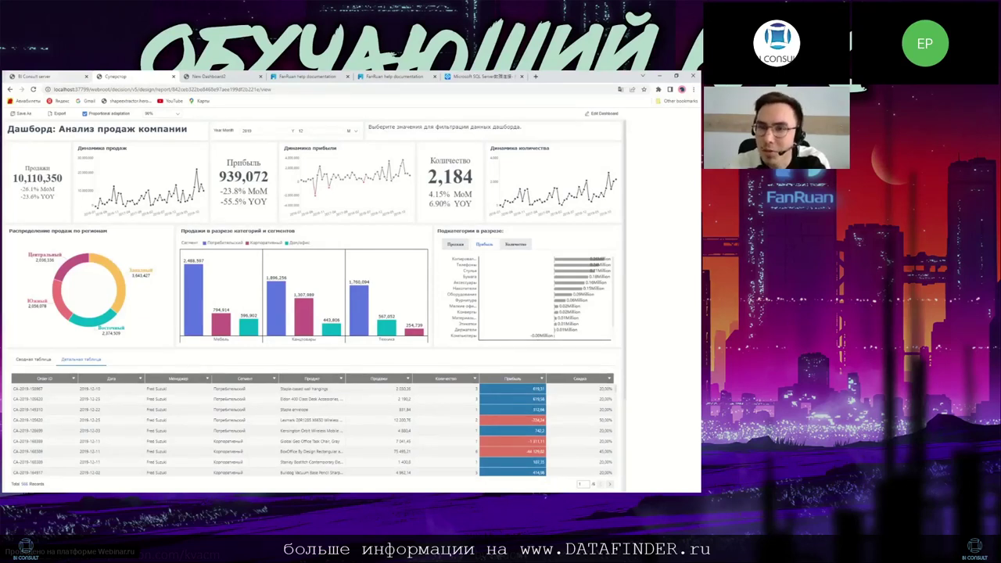
Step: View the table associations of the real-time data in the BI Consult server's data preparation, and exit the associated view
click(31, 77)
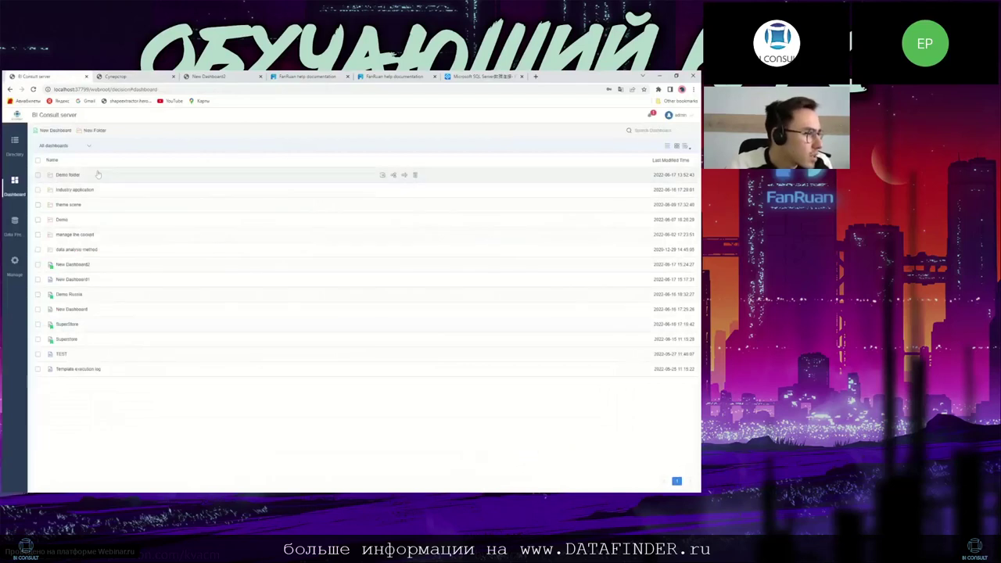
click(14, 222)
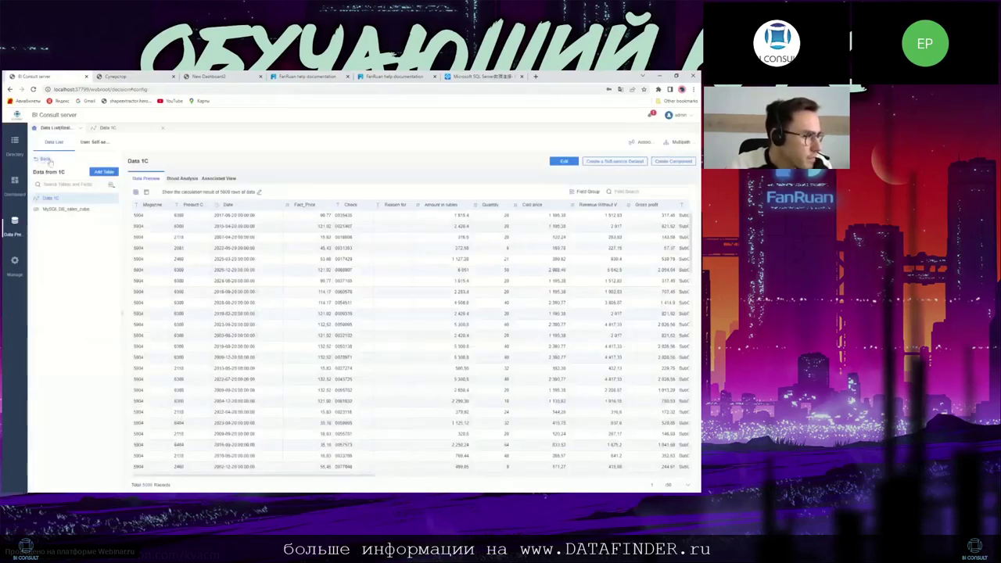
click(643, 142)
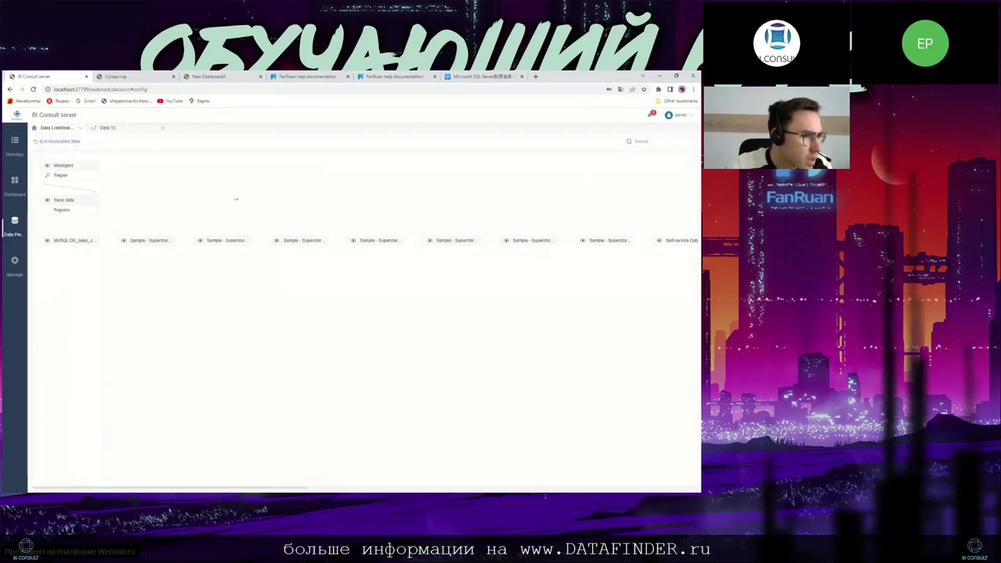
scroll(460, 200, right, 5)
click(47, 140)
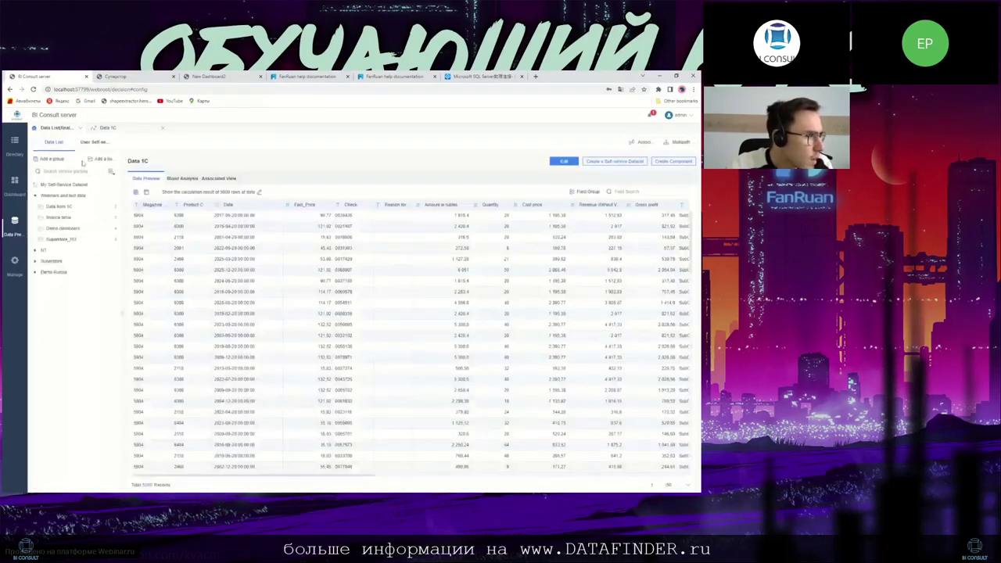
Step: Switch the data list to extracted data and open the room dimension table from its associated view
click(80, 128)
click(98, 148)
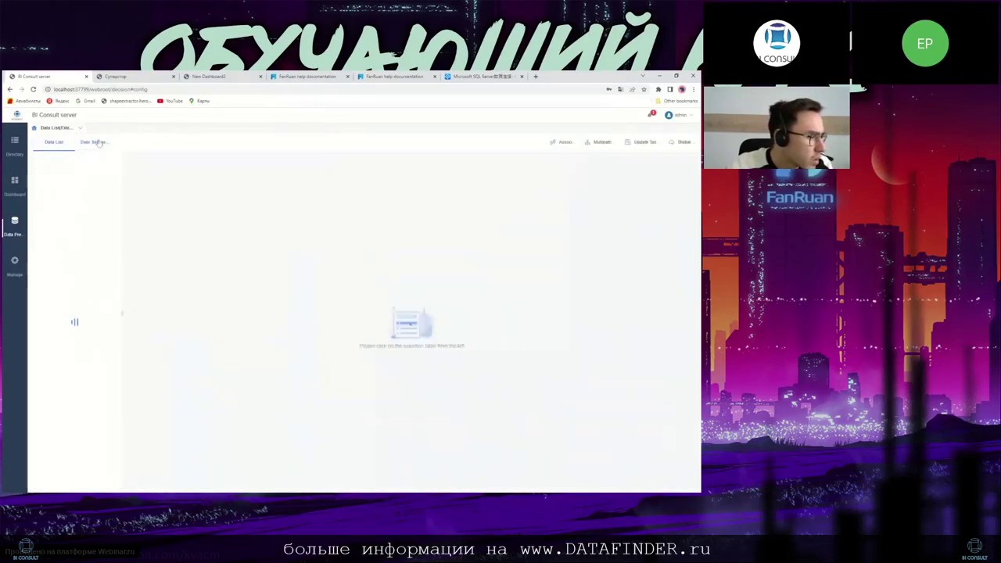
click(563, 142)
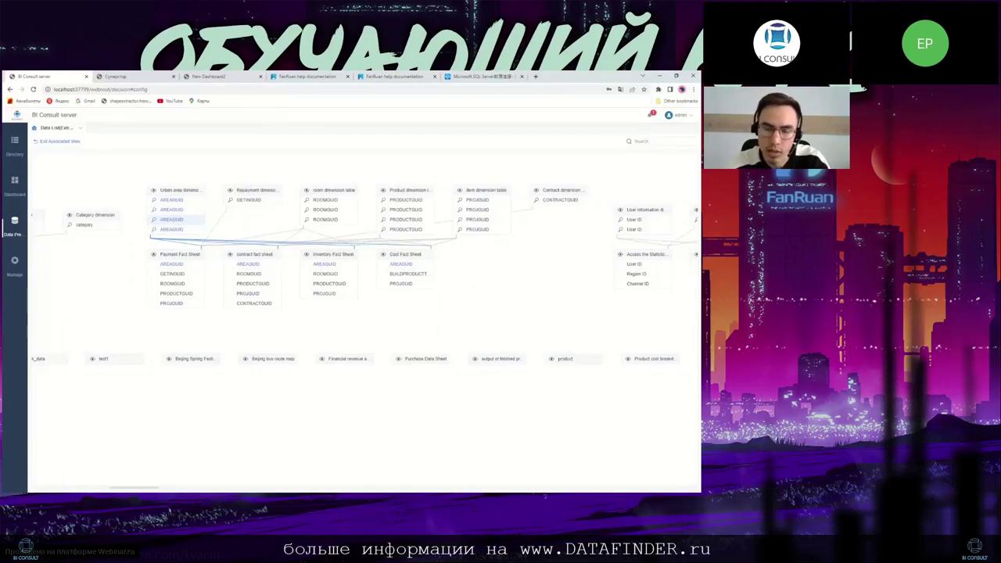
click(344, 196)
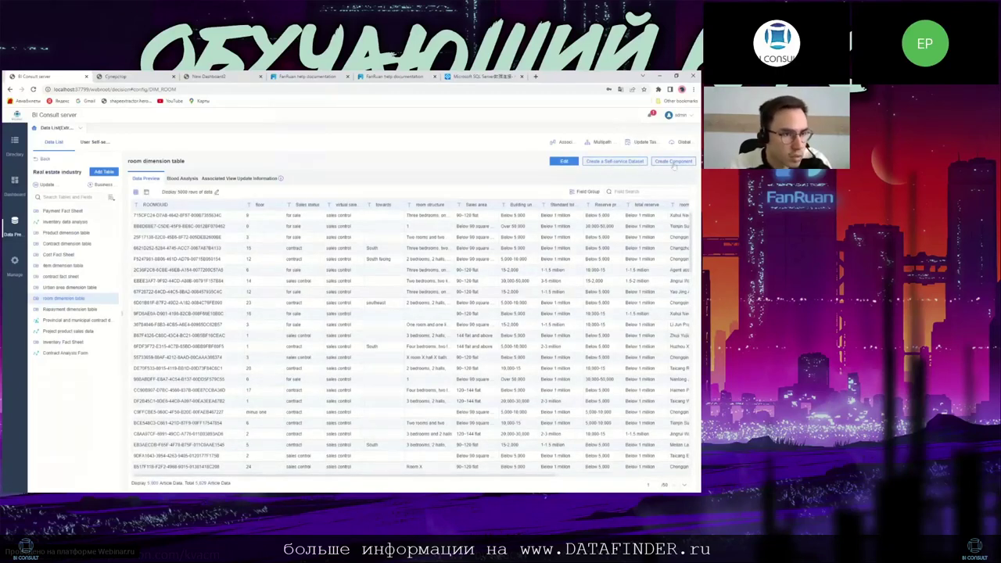
Step: Create a self-service dataset from the room dimension table and select all of its fields
click(639, 165)
click(628, 201)
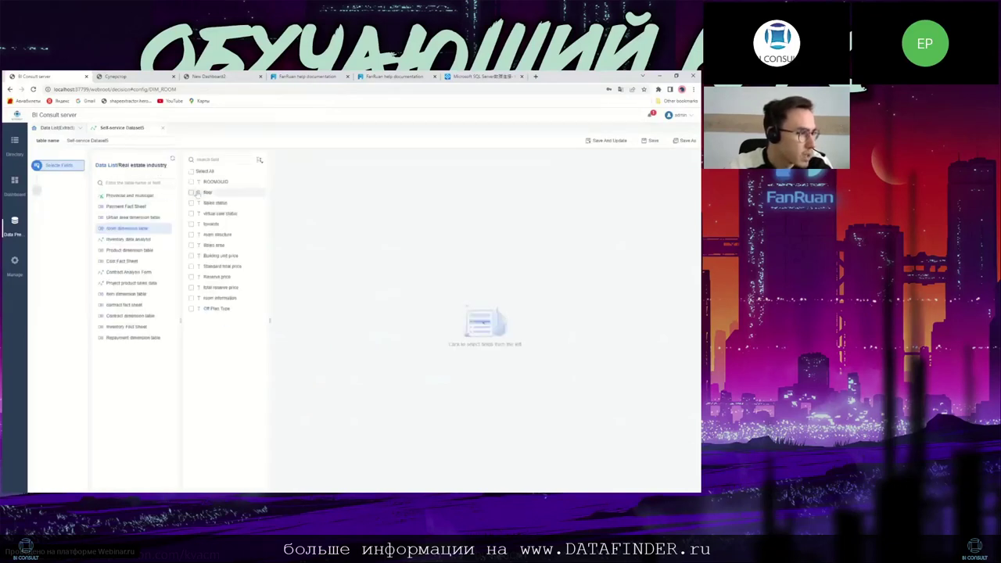
click(191, 171)
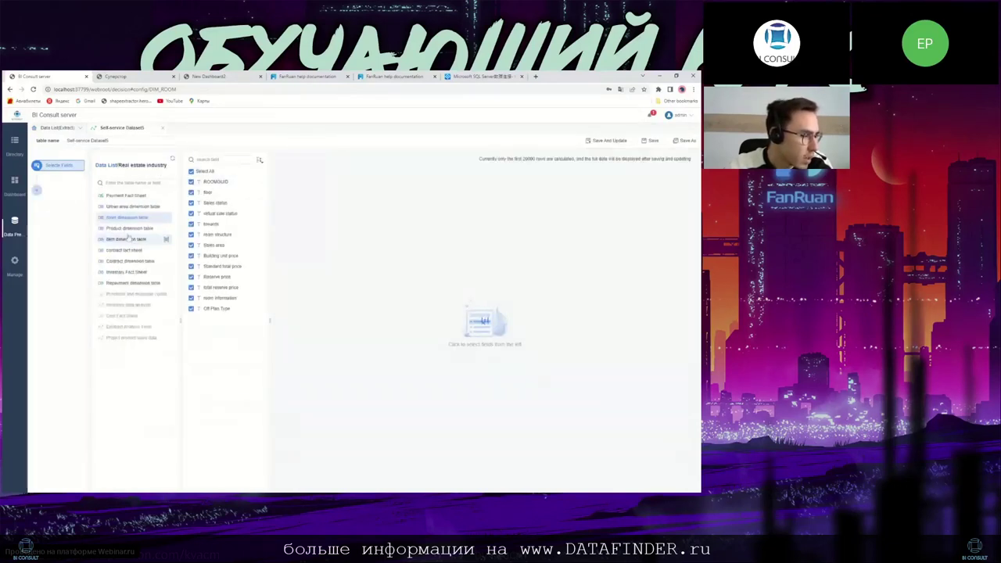
Step: Add all fields of the product dimension table to the dataset, using the Payment Fact Sheet as the common subtable
click(191, 203)
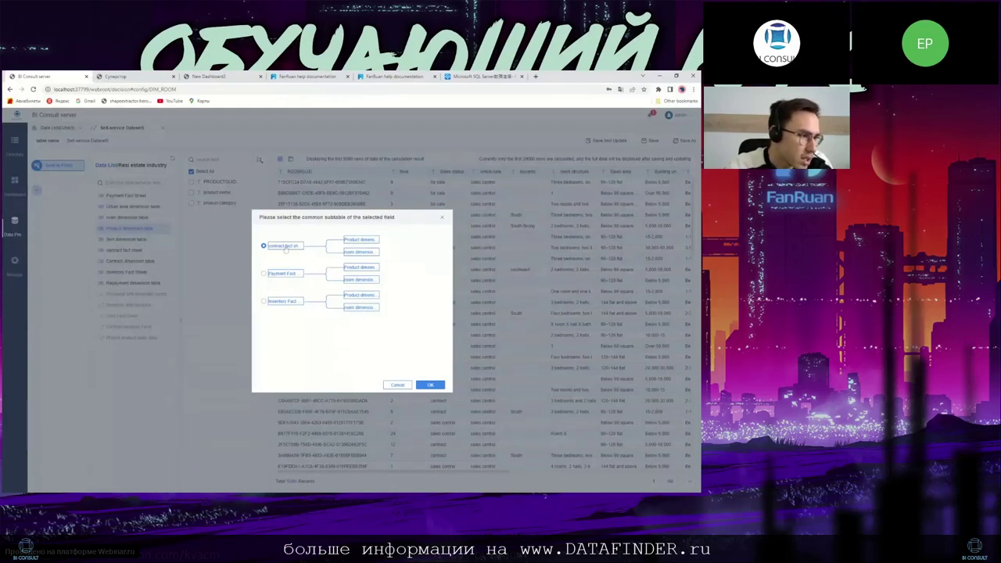
click(263, 273)
click(431, 385)
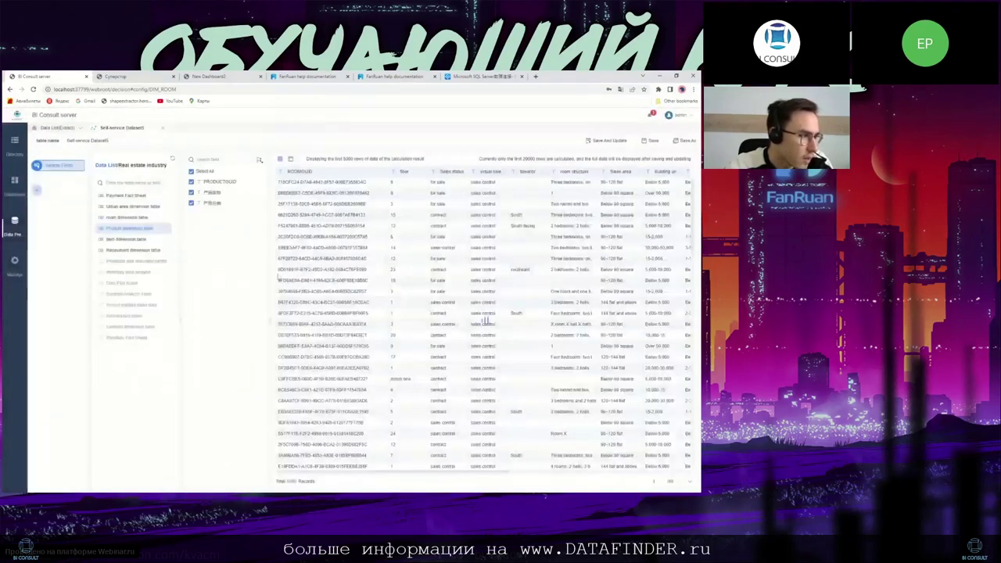
Step: Compare the available and selected fields of the item, product and room dimension tables
click(129, 238)
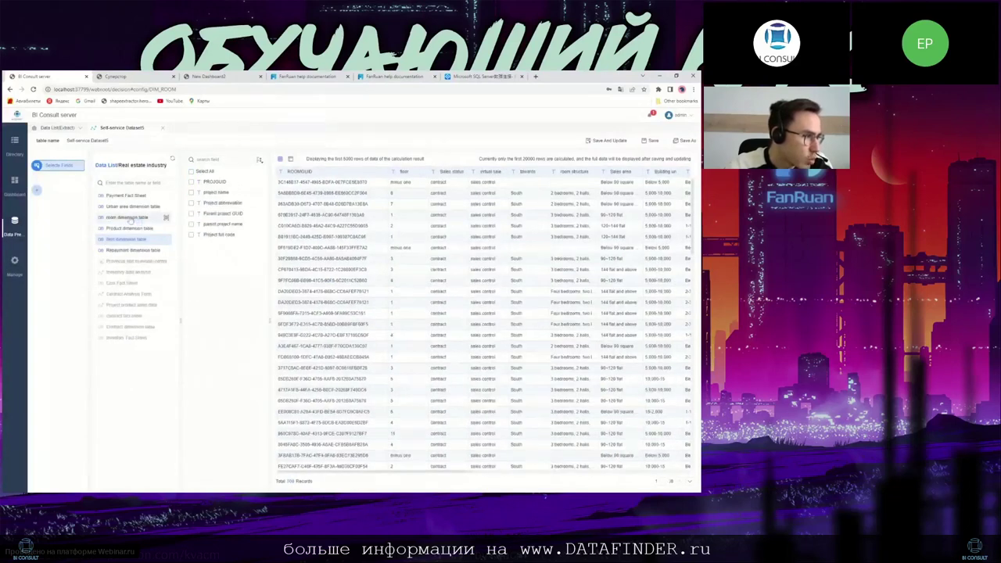
click(129, 228)
click(125, 239)
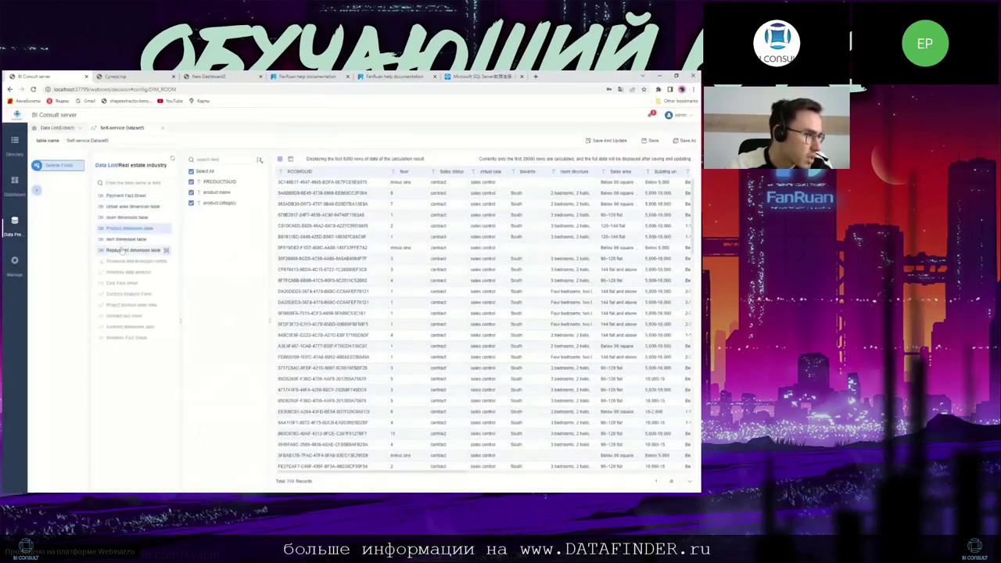
click(127, 216)
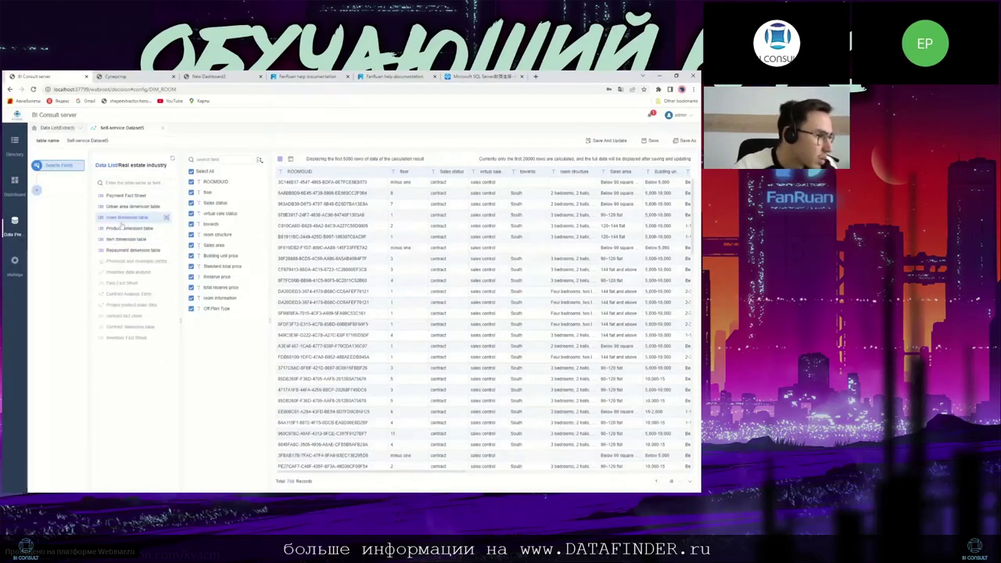
click(129, 229)
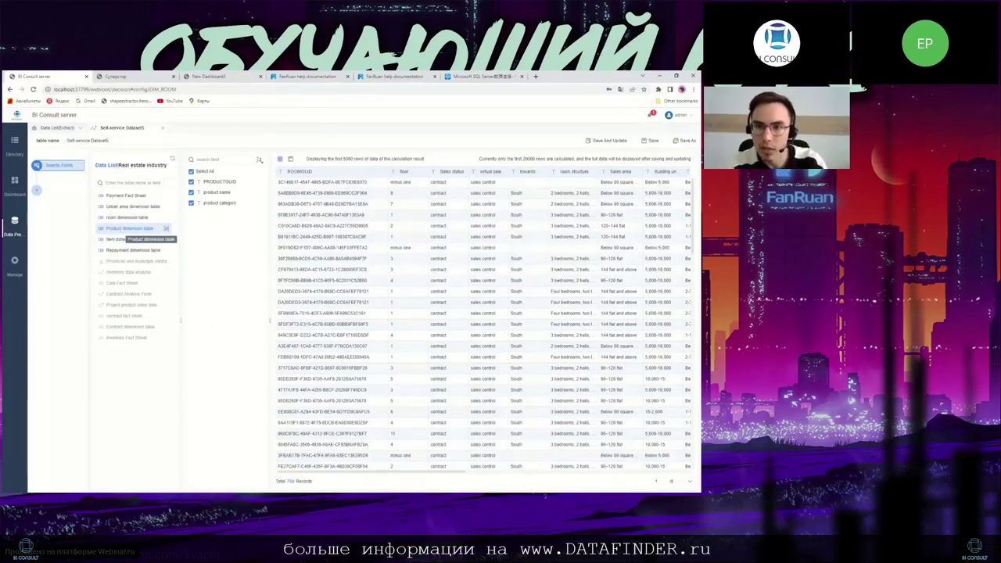
Step: Add all fields of the item dimension table except PROJGUID to the self-service dataset
click(125, 238)
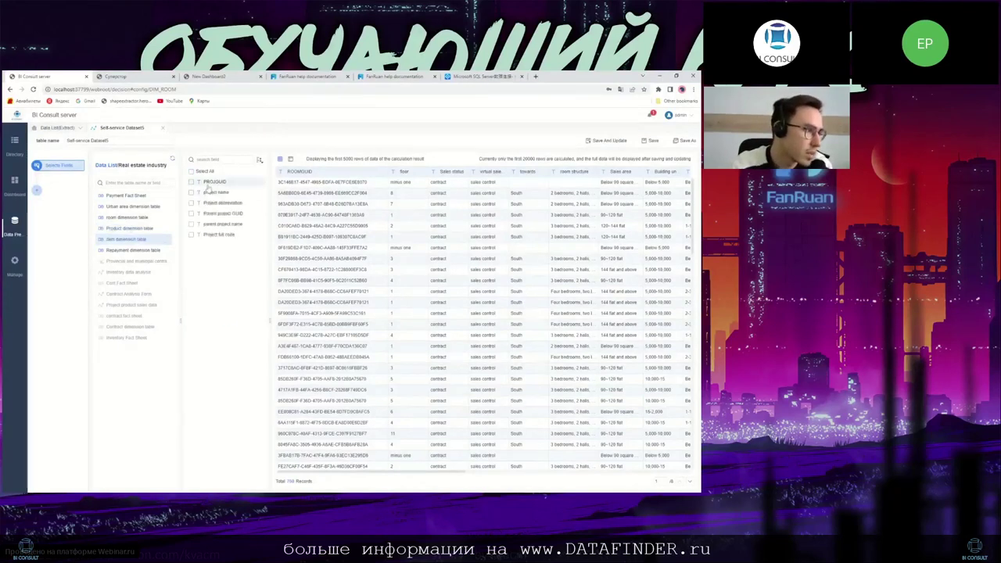
click(259, 161)
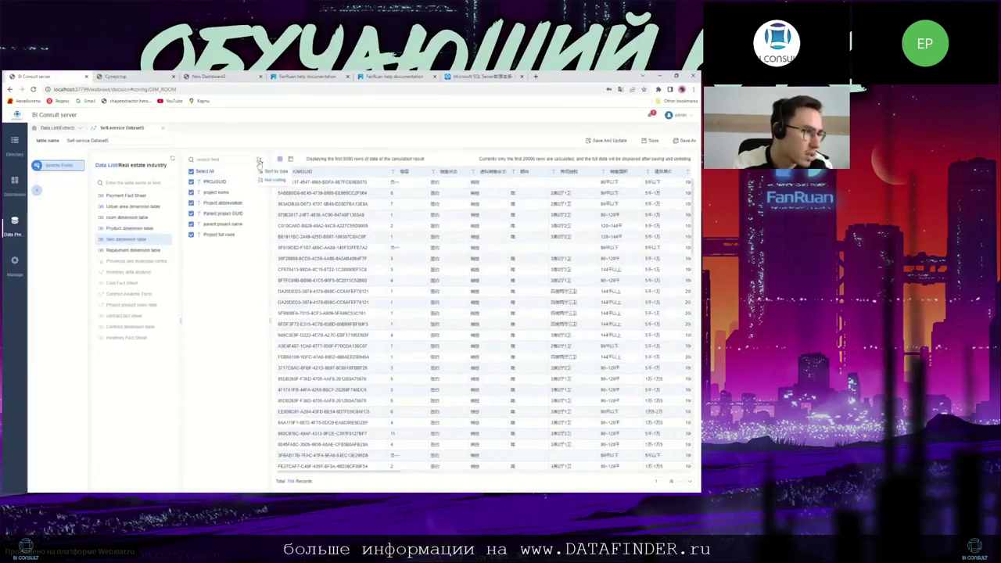
click(191, 182)
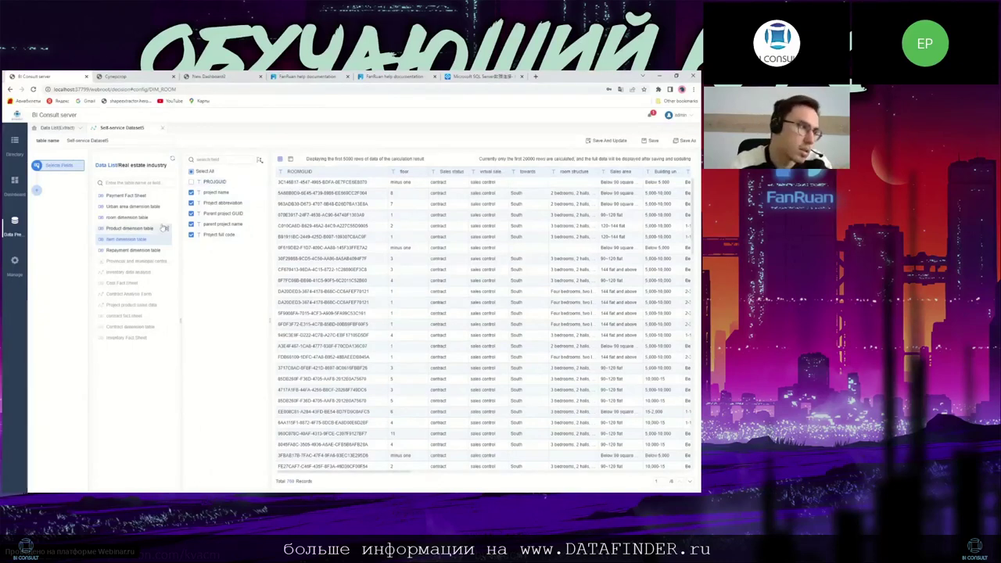
Step: Examine the fields offered by the Payment Fact Sheet and the repayment dimension table
click(154, 196)
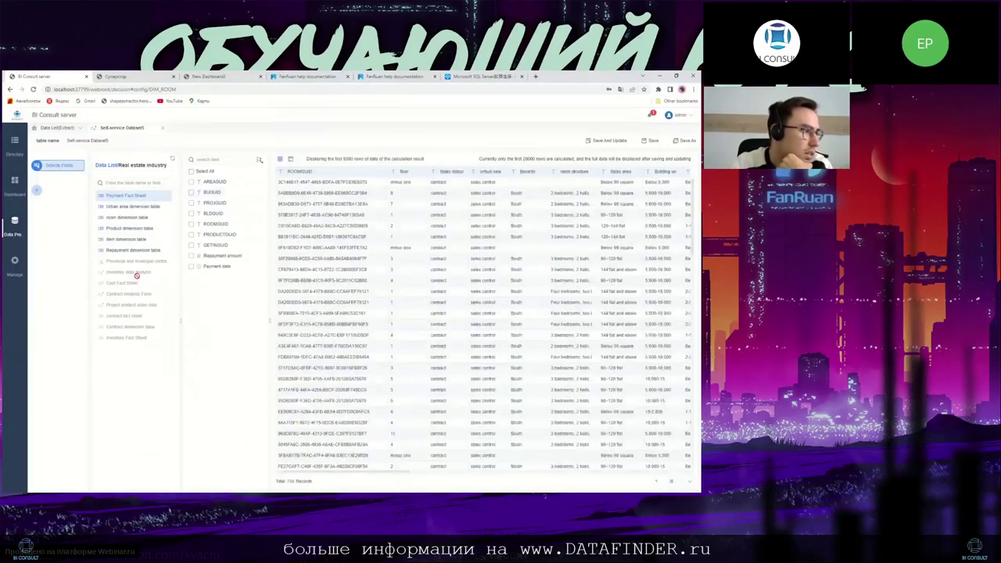
click(156, 250)
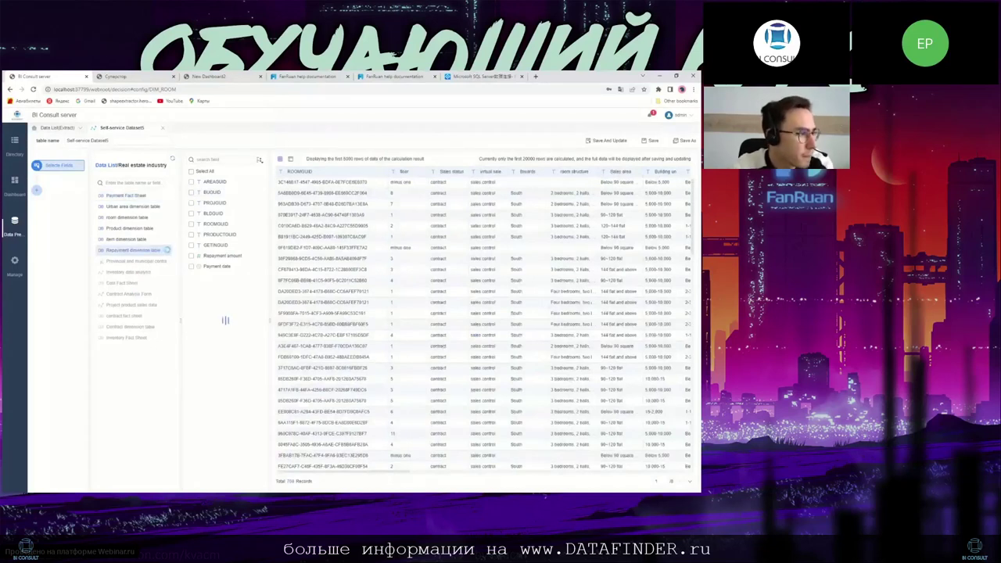
click(167, 250)
click(507, 219)
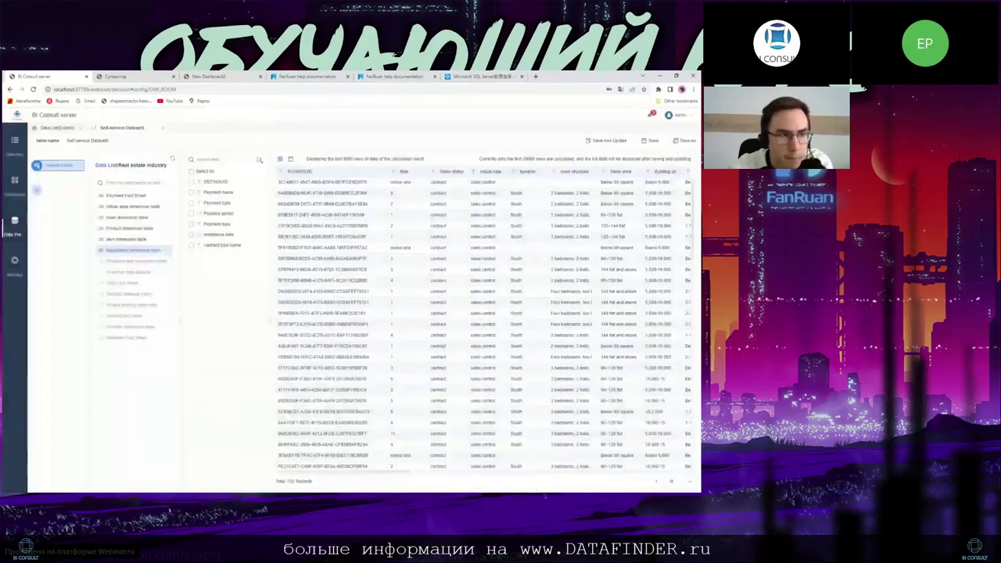